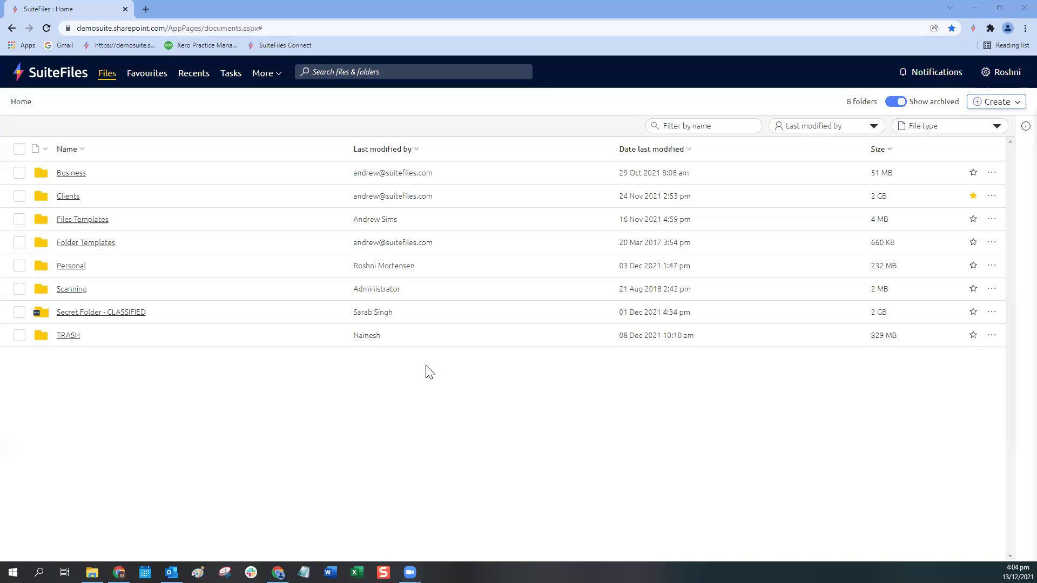
- Go to Admin settings from the account menu and show the Users page
{"action": "left_click", "coordinate": [1000, 77]}
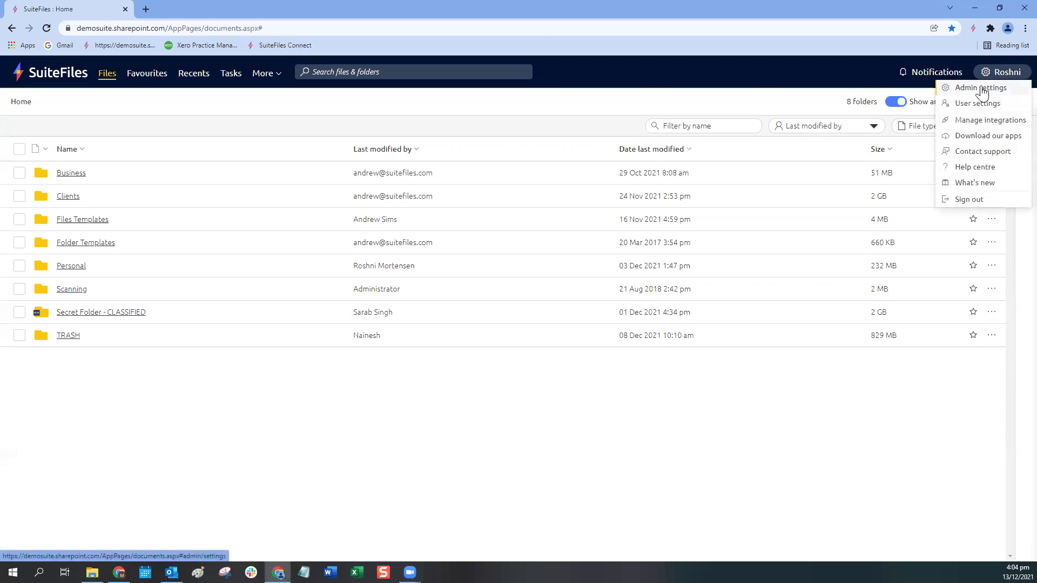
{"action": "left_click", "coordinate": [981, 89]}
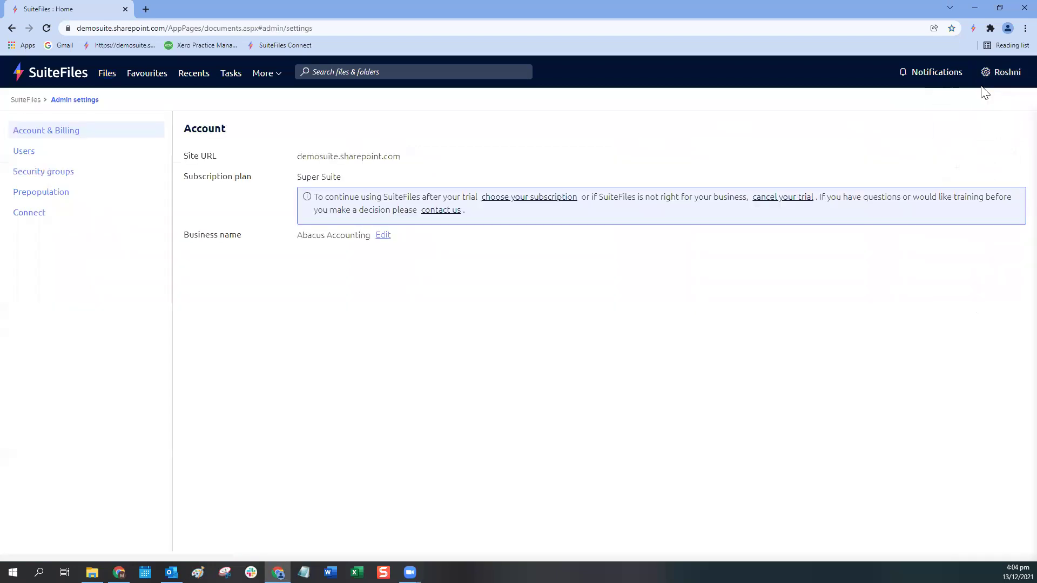
{"action": "left_click", "coordinate": [24, 153]}
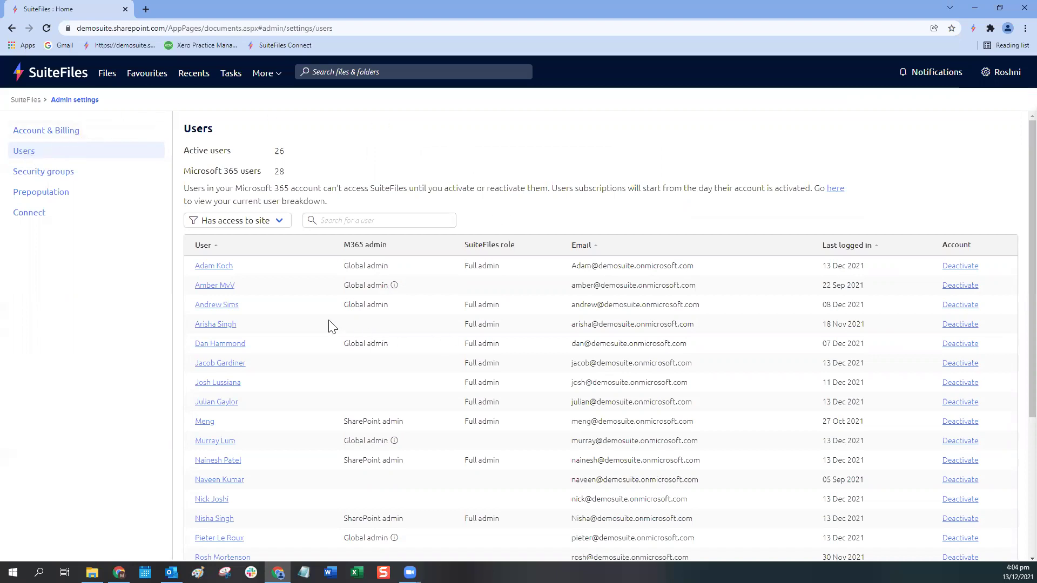
- Switch the access filter from All users to 'No access to site', leaving it unchanged on reopening
{"action": "left_click", "coordinate": [264, 226]}
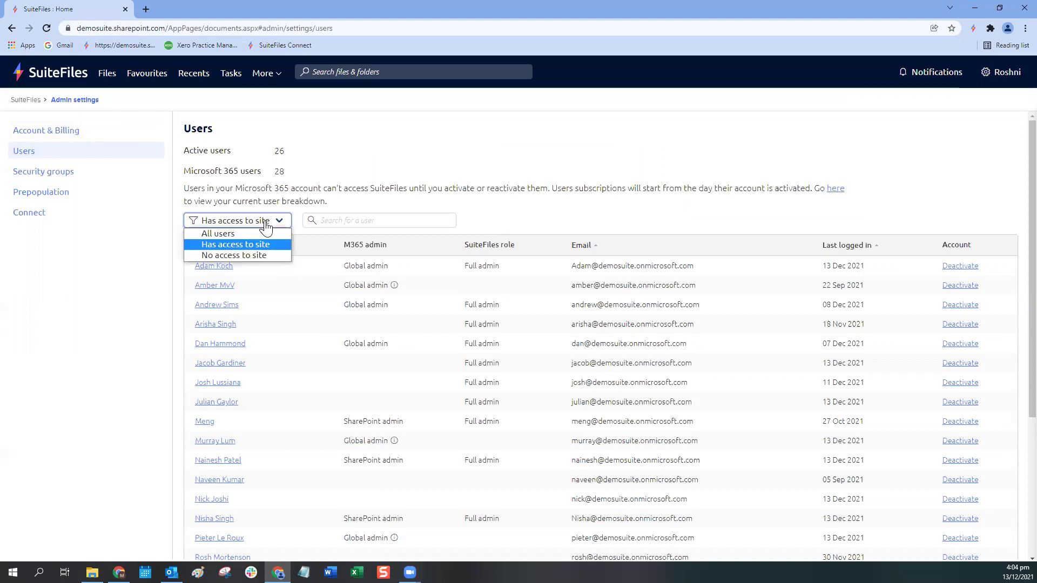
{"action": "left_click", "coordinate": [213, 235]}
{"action": "left_click", "coordinate": [215, 225]}
{"action": "left_click", "coordinate": [224, 257]}
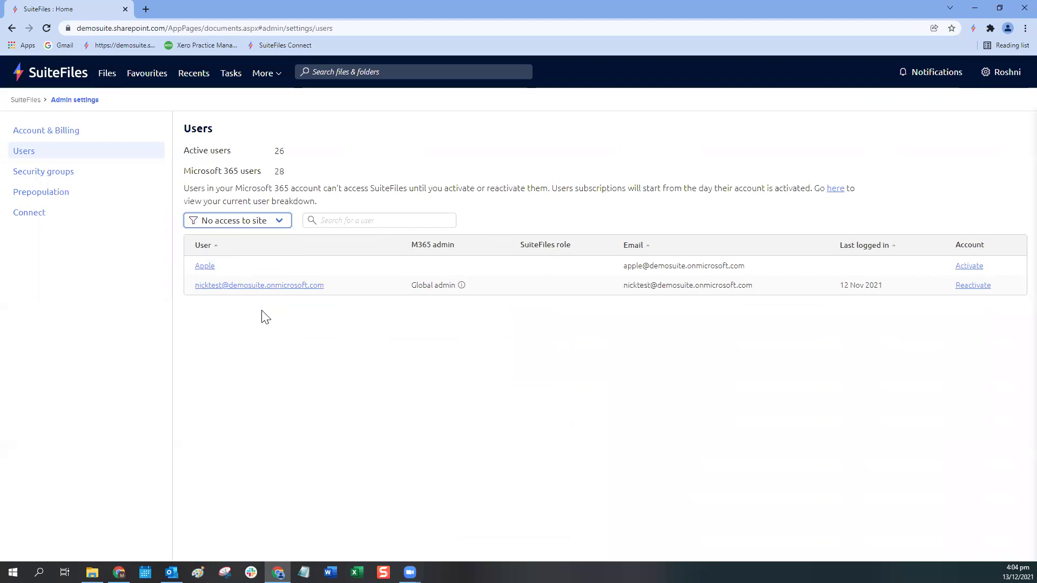
{"action": "left_click", "coordinate": [241, 221]}
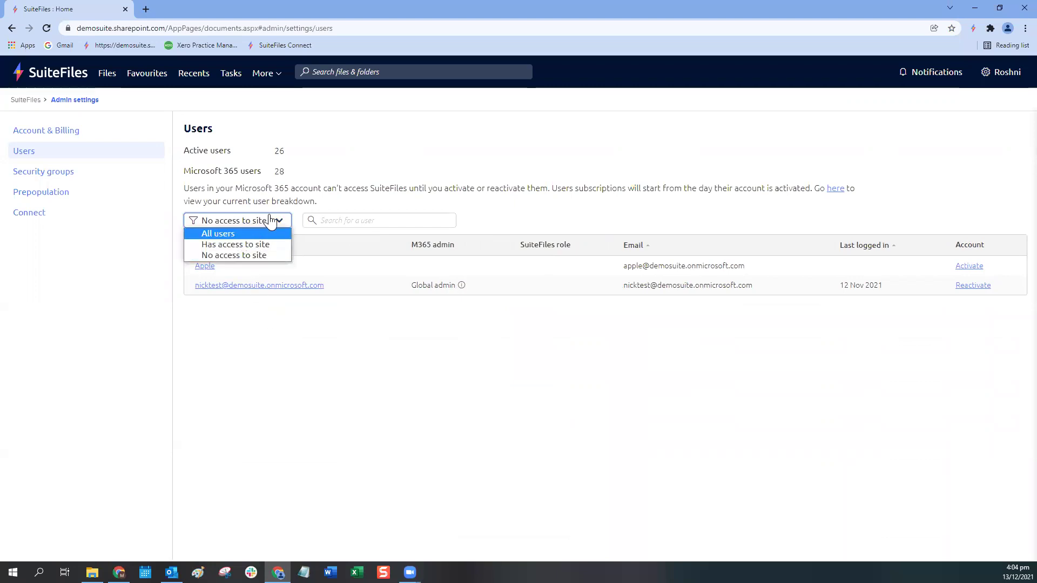
{"action": "left_click", "coordinate": [363, 319]}
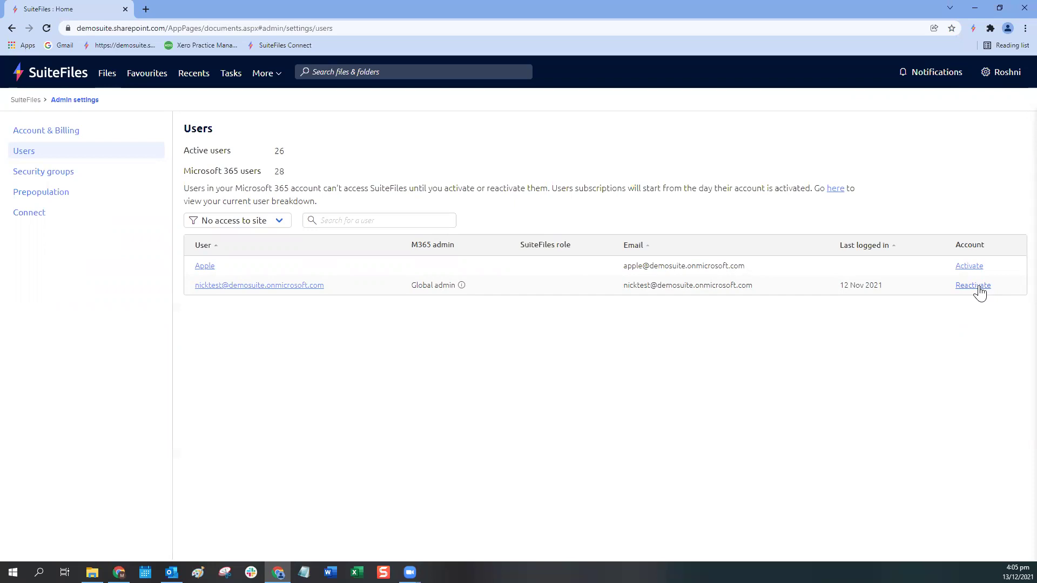
{"action": "left_click", "coordinate": [977, 287]}
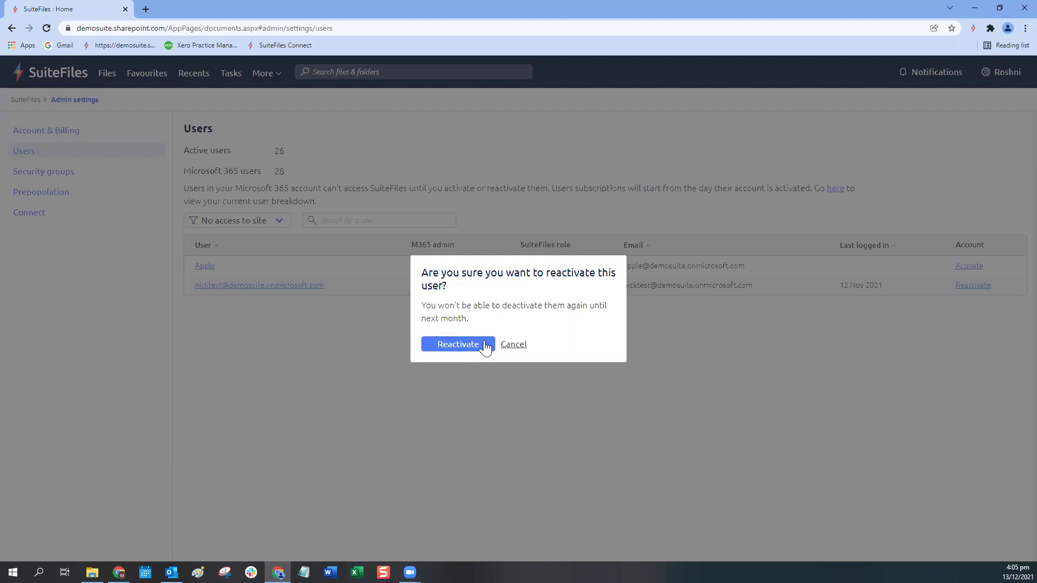
{"action": "left_click", "coordinate": [513, 346]}
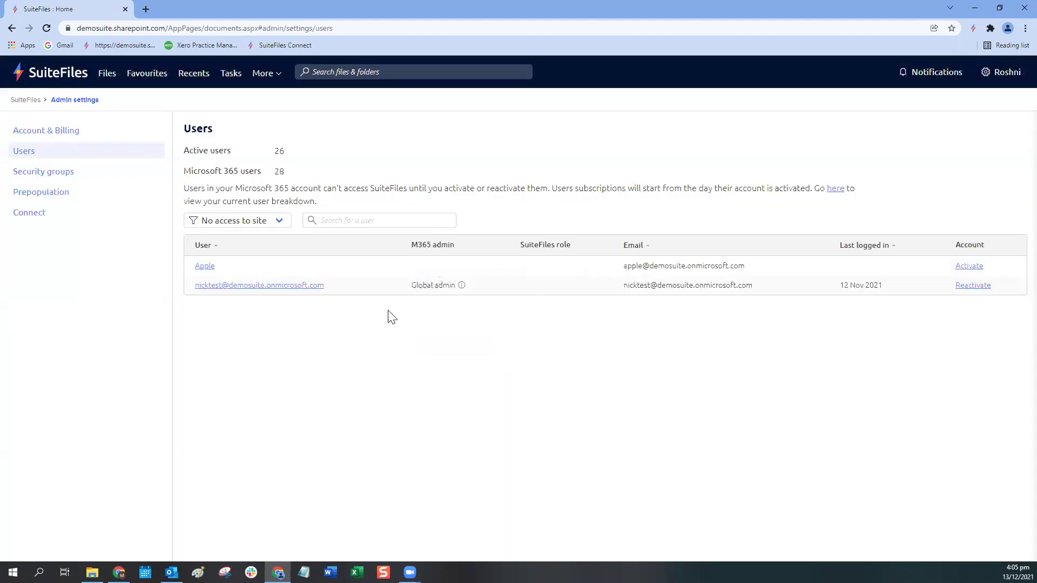
{"action": "left_click", "coordinate": [968, 266]}
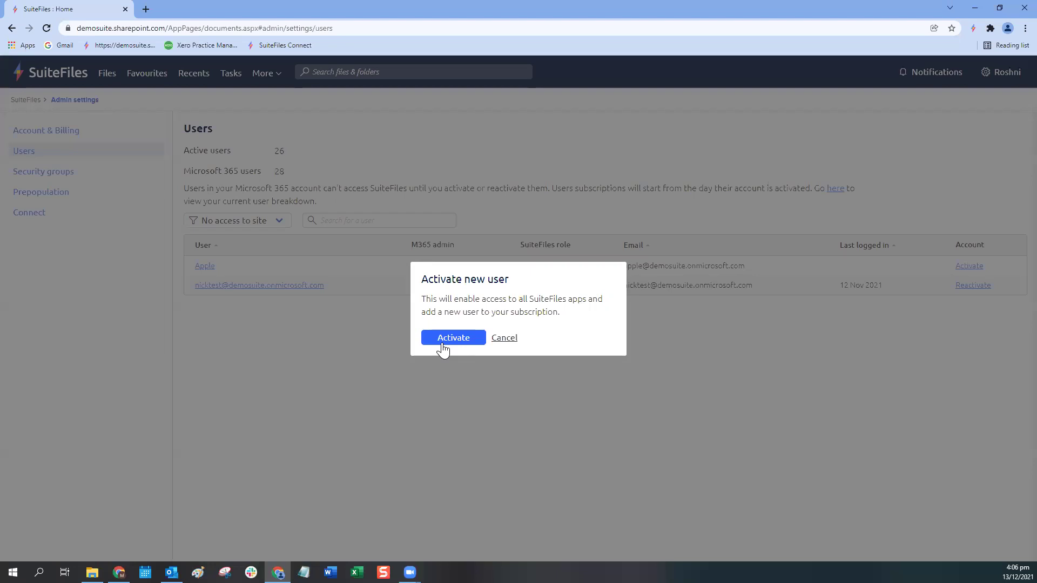
{"action": "left_click", "coordinate": [501, 340]}
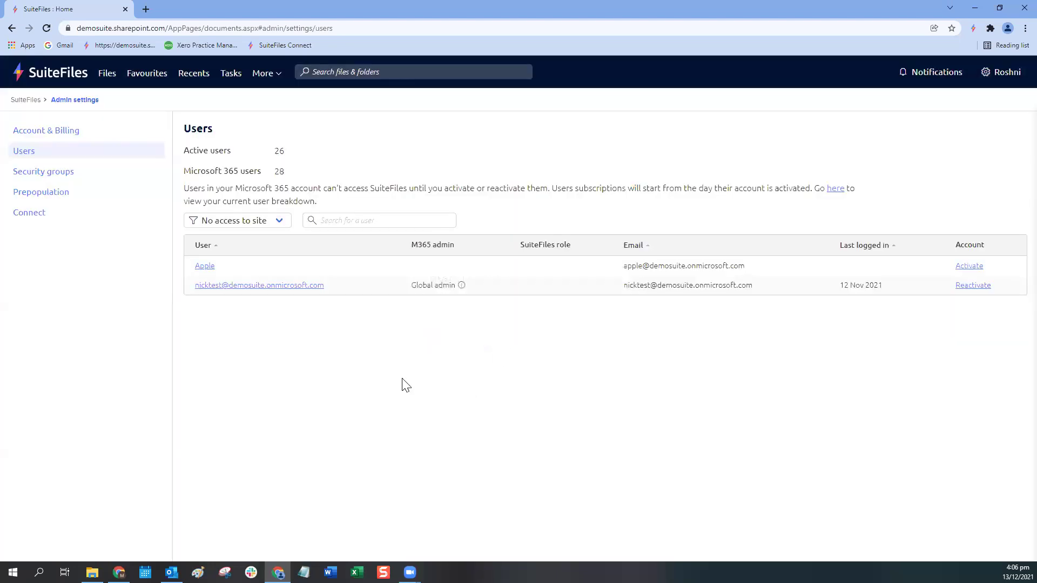
- Filter users to 'Has access to site' and highlight the M365 admin and SuiteFiles role columns
{"action": "left_click", "coordinate": [229, 224]}
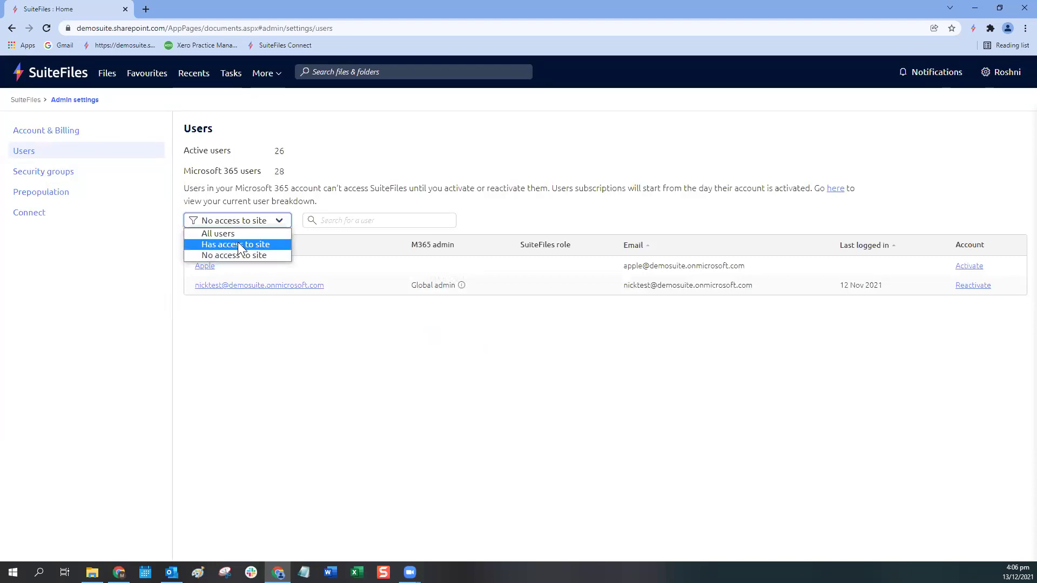
{"action": "left_click", "coordinate": [226, 244]}
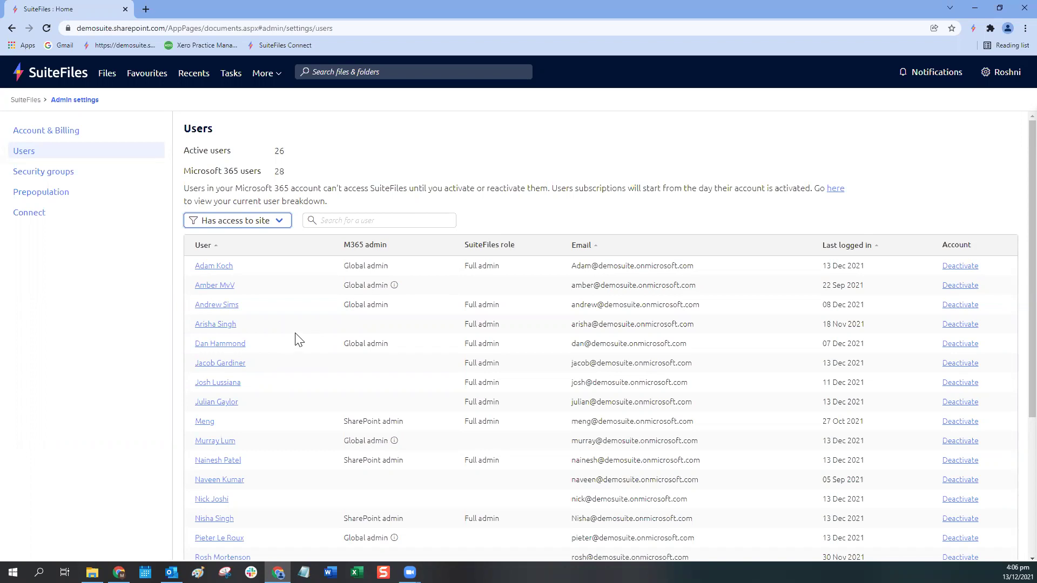
{"action": "left_click_drag", "start_coordinate": [344, 246], "coordinate": [388, 244]}
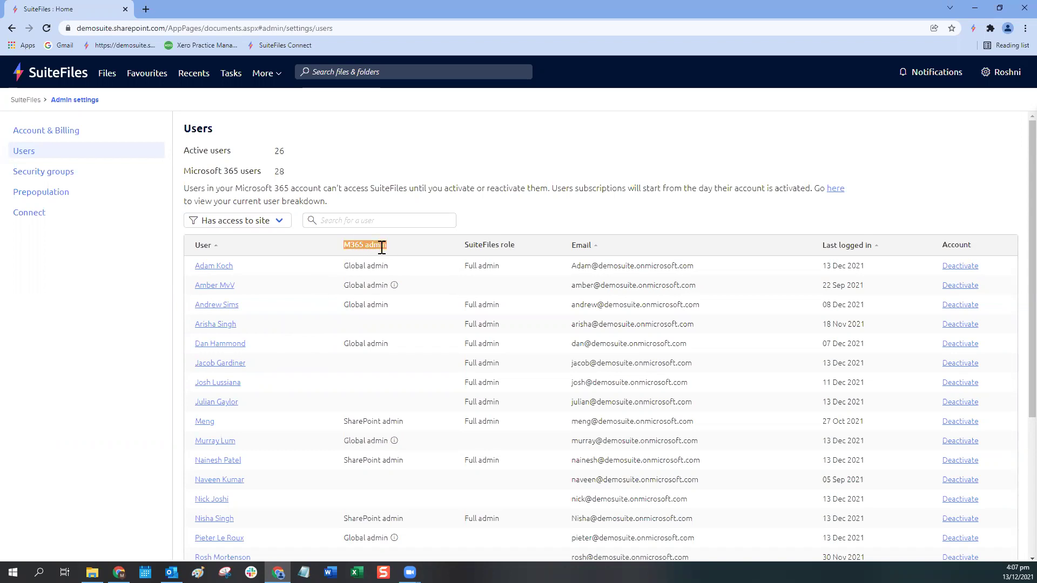
{"action": "left_click", "coordinate": [473, 243]}
{"action": "left_click_drag", "start_coordinate": [471, 243], "coordinate": [514, 243]}
{"action": "left_click", "coordinate": [521, 249]}
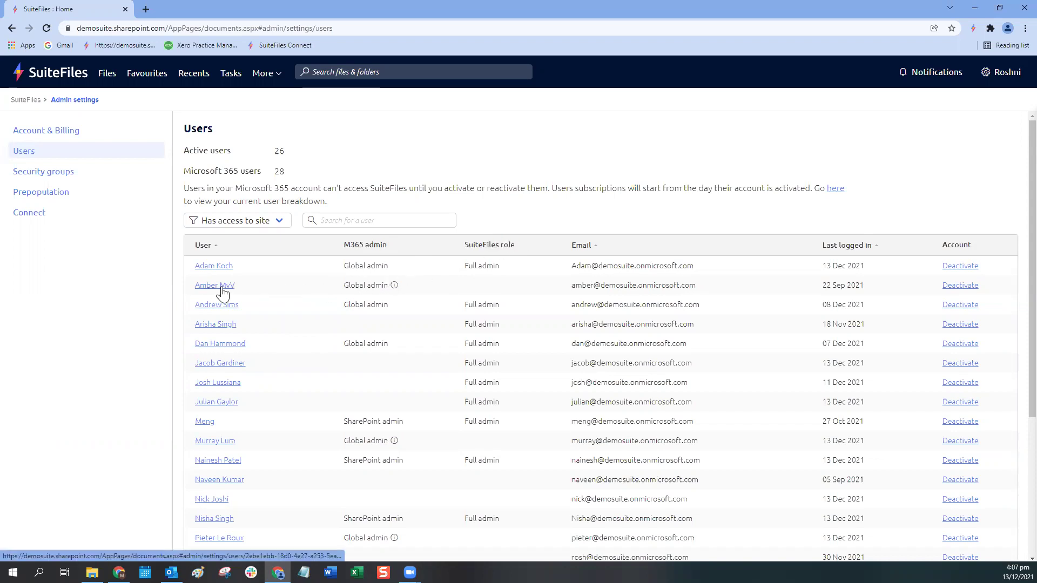
{"action": "mouse_move", "coordinate": [396, 291]}
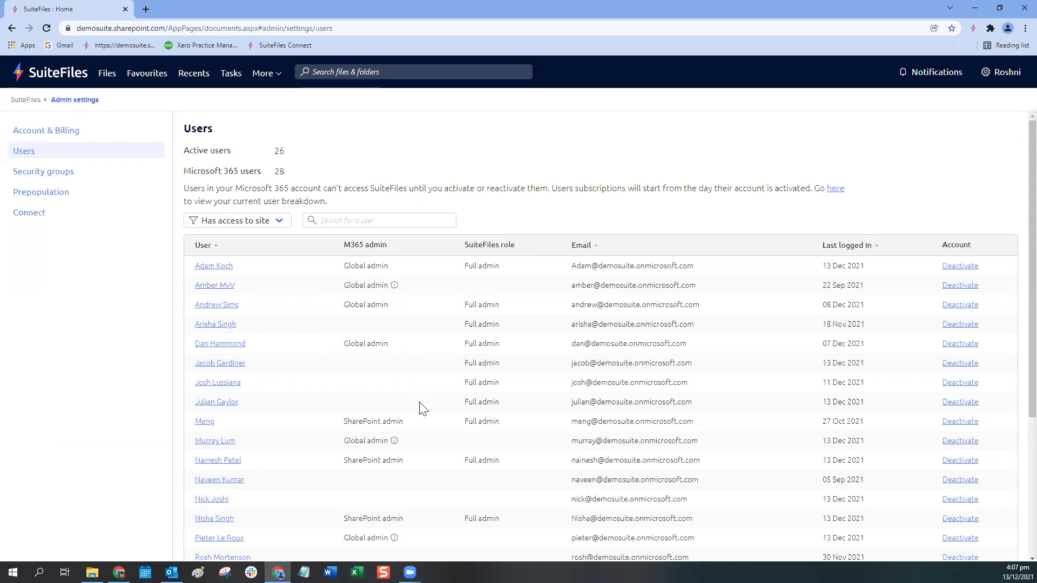
{"action": "mouse_move", "coordinate": [395, 441]}
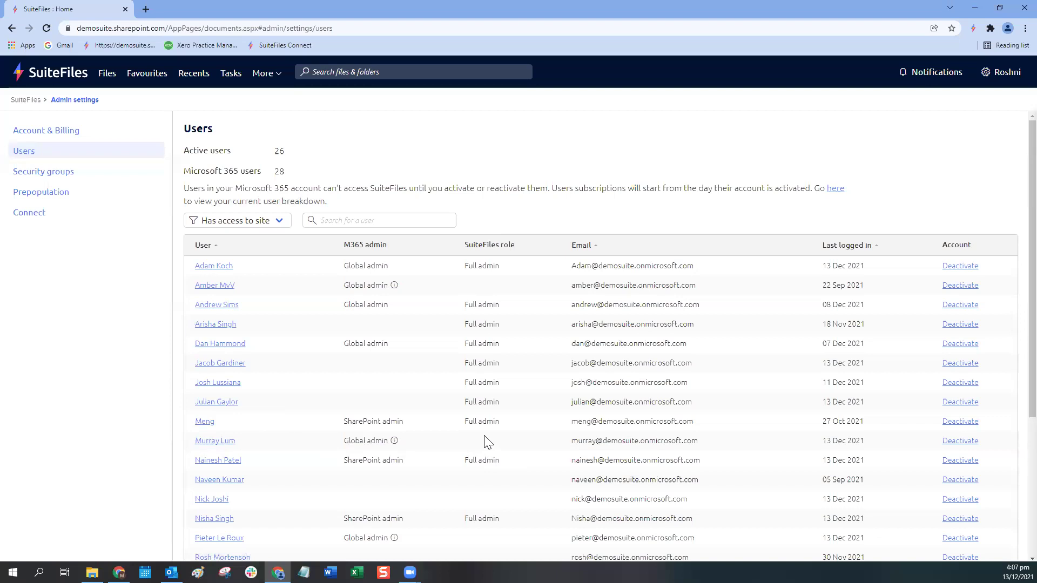
{"action": "left_click", "coordinate": [205, 443]}
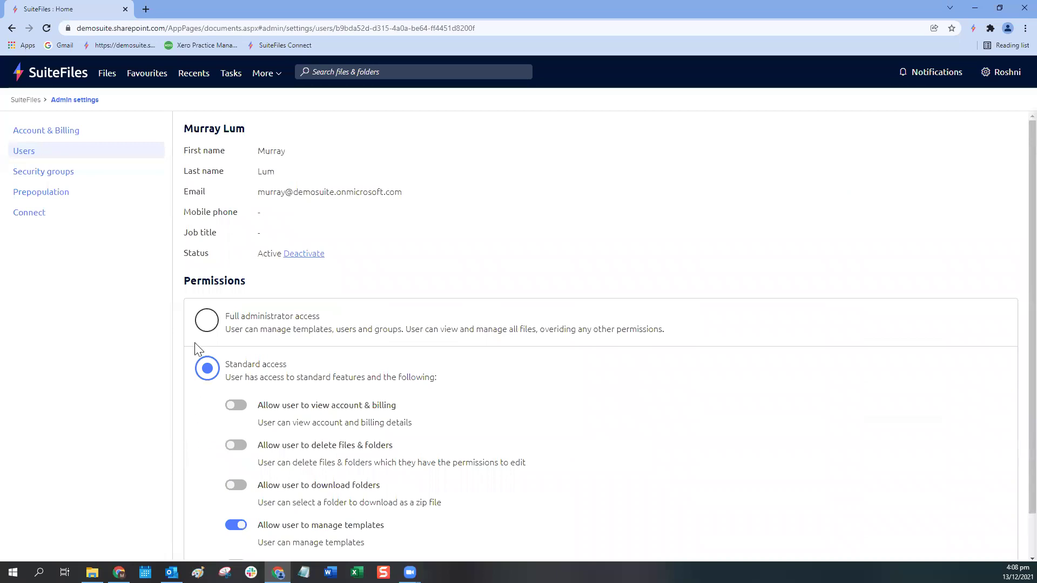
{"action": "left_click_drag", "start_coordinate": [227, 318], "coordinate": [328, 319]}
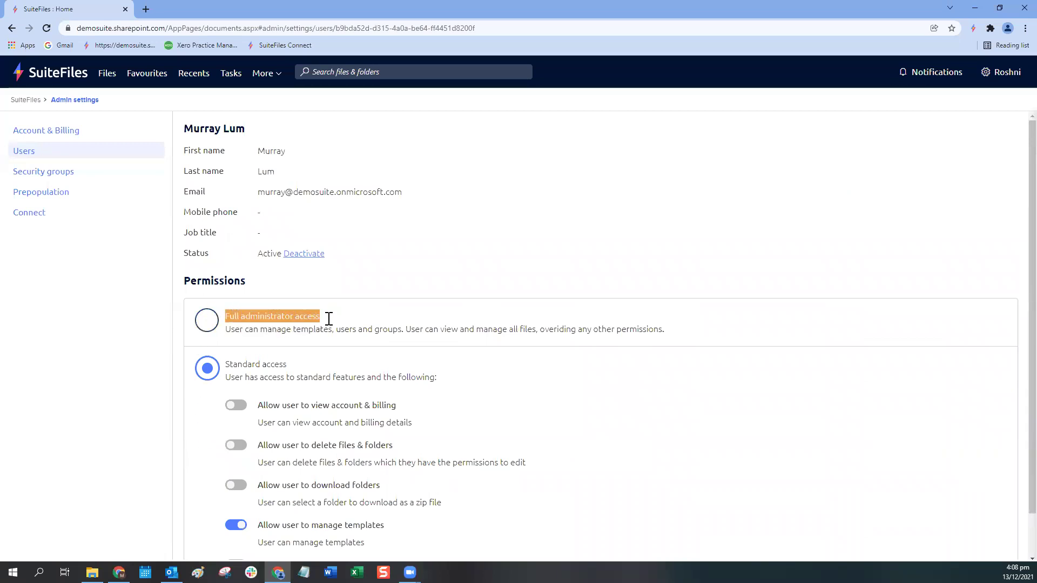
{"action": "left_click", "coordinate": [331, 324]}
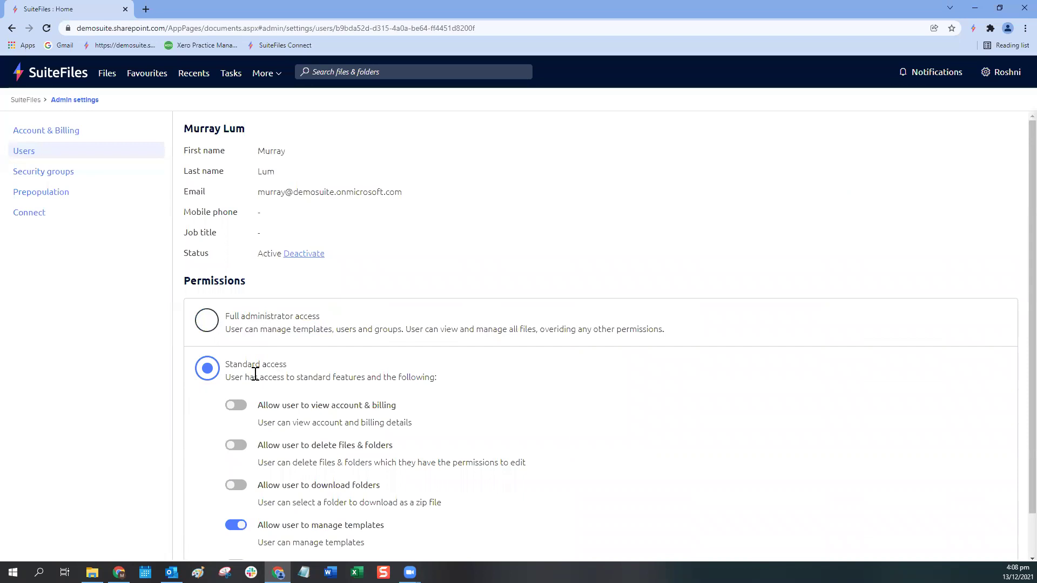
{"action": "left_click", "coordinate": [23, 158]}
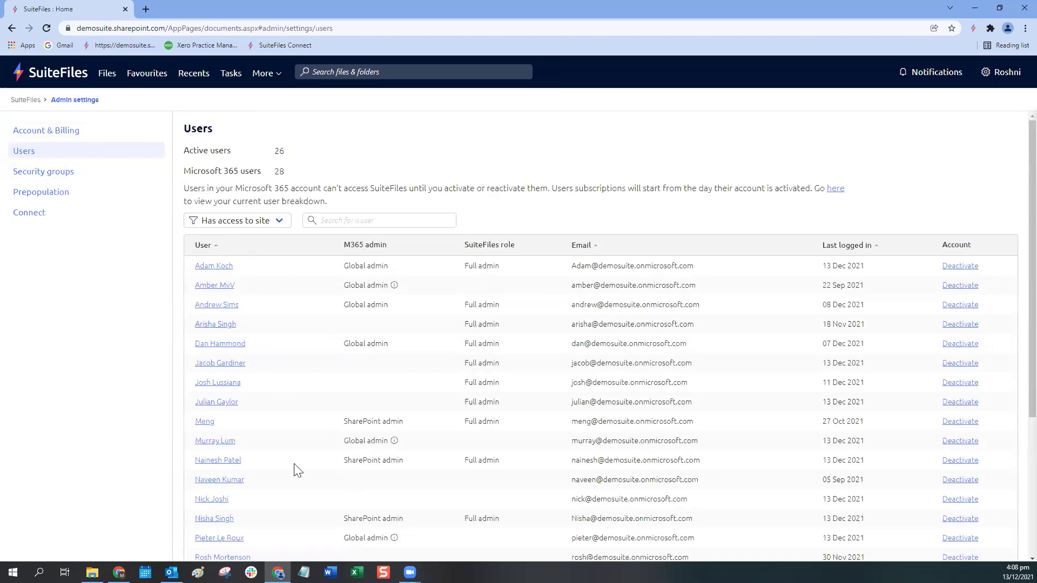
- Open another user's details and review Standard access, toggling the delete files and folders permission
{"action": "scroll", "coordinate": [228, 488], "scroll_direction": "down", "scroll_amount": 2}
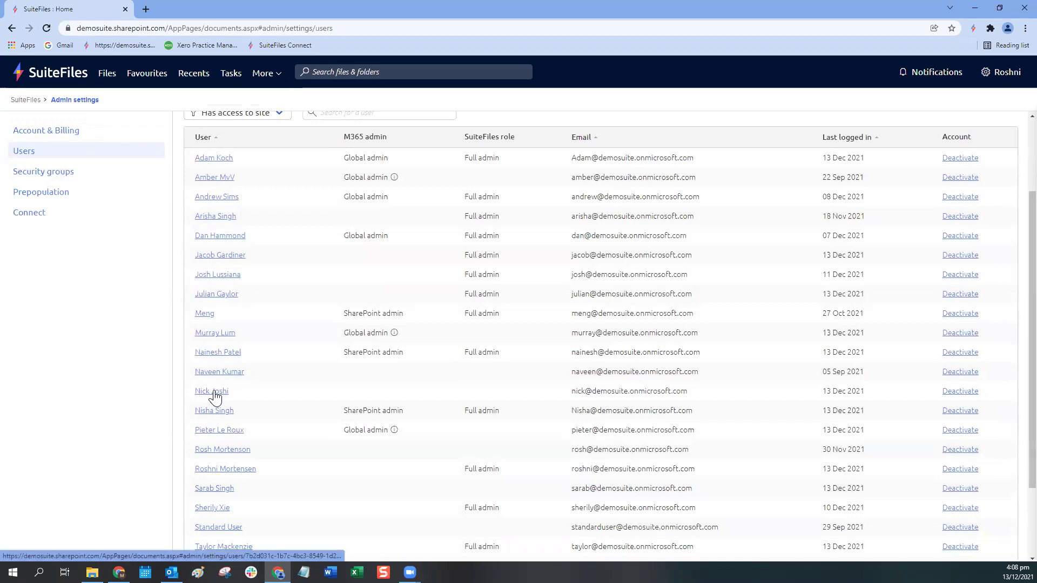
{"action": "left_click", "coordinate": [214, 395]}
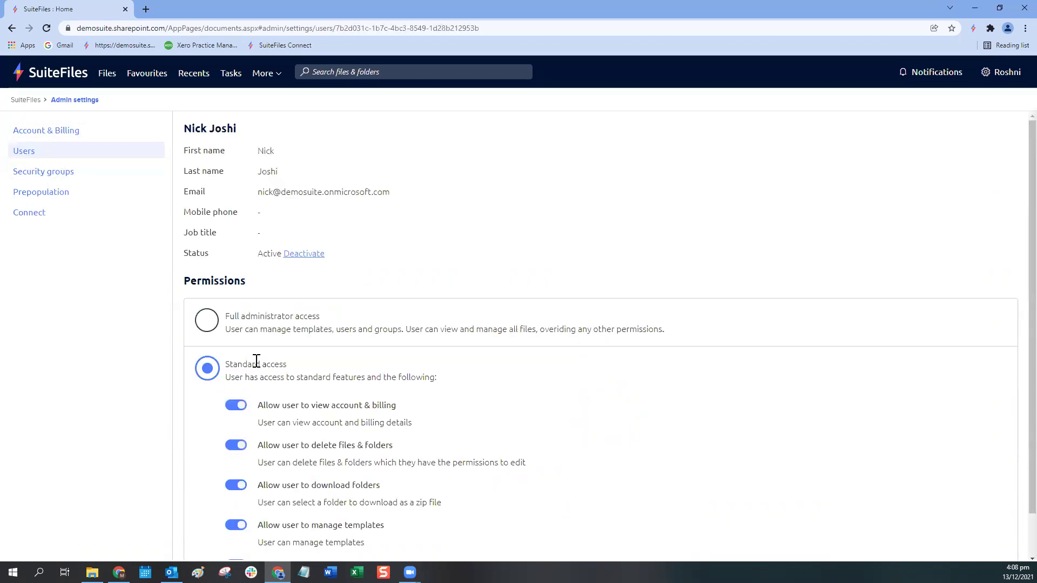
{"action": "scroll", "coordinate": [298, 380], "scroll_direction": "down", "scroll_amount": 1}
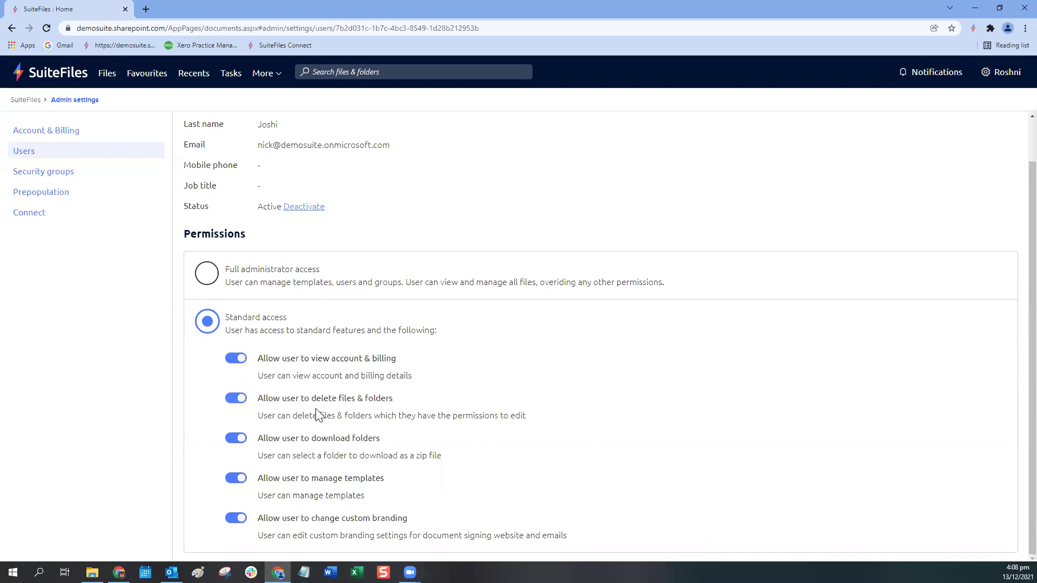
{"action": "left_click", "coordinate": [243, 401]}
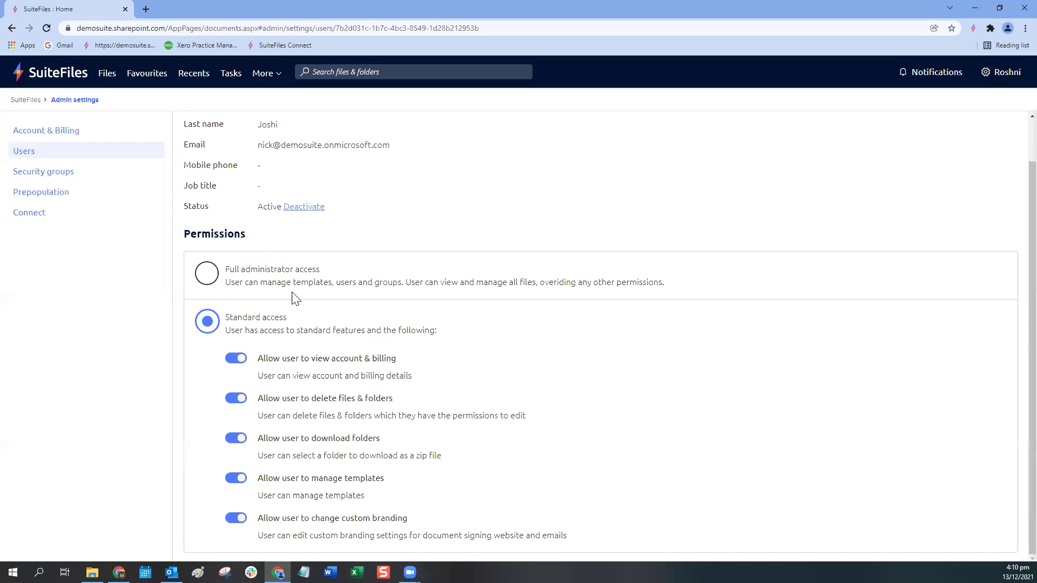
{"action": "left_click", "coordinate": [207, 274]}
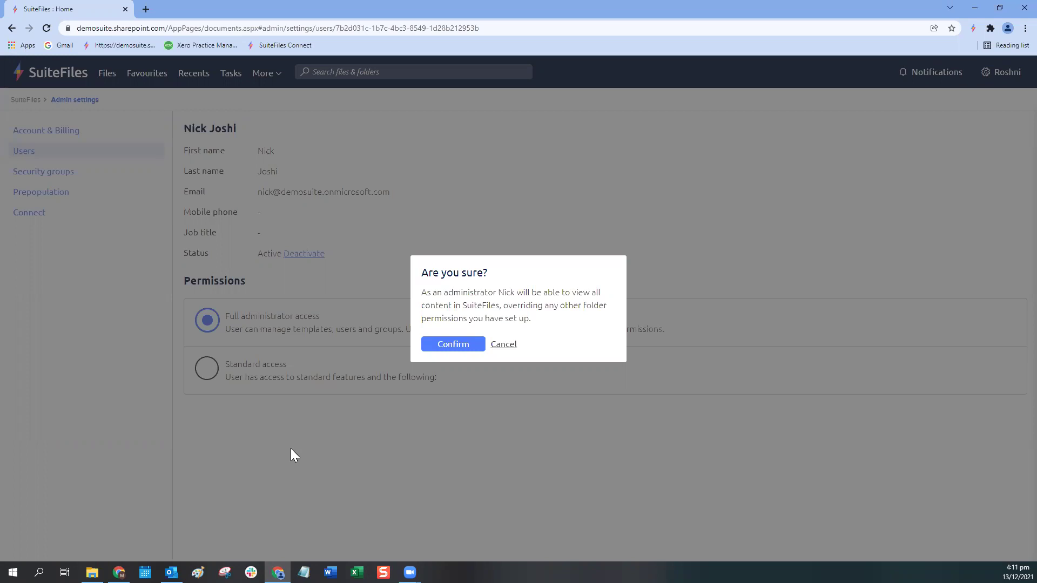
{"action": "left_click", "coordinate": [508, 348]}
{"action": "scroll", "coordinate": [447, 370], "scroll_direction": "down", "scroll_amount": 1}
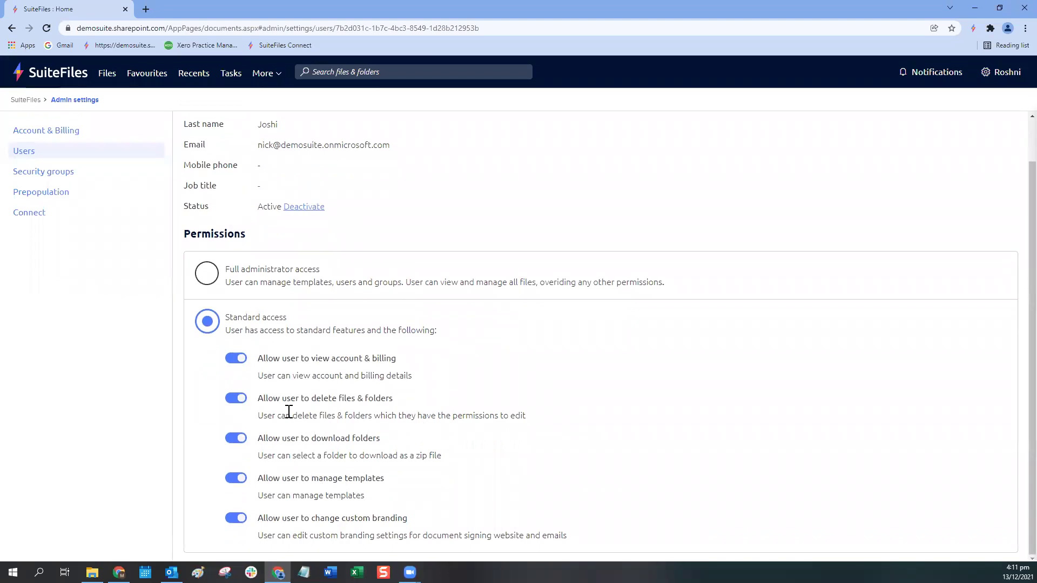
{"action": "scroll", "coordinate": [432, 245], "scroll_direction": "up", "scroll_amount": 1}
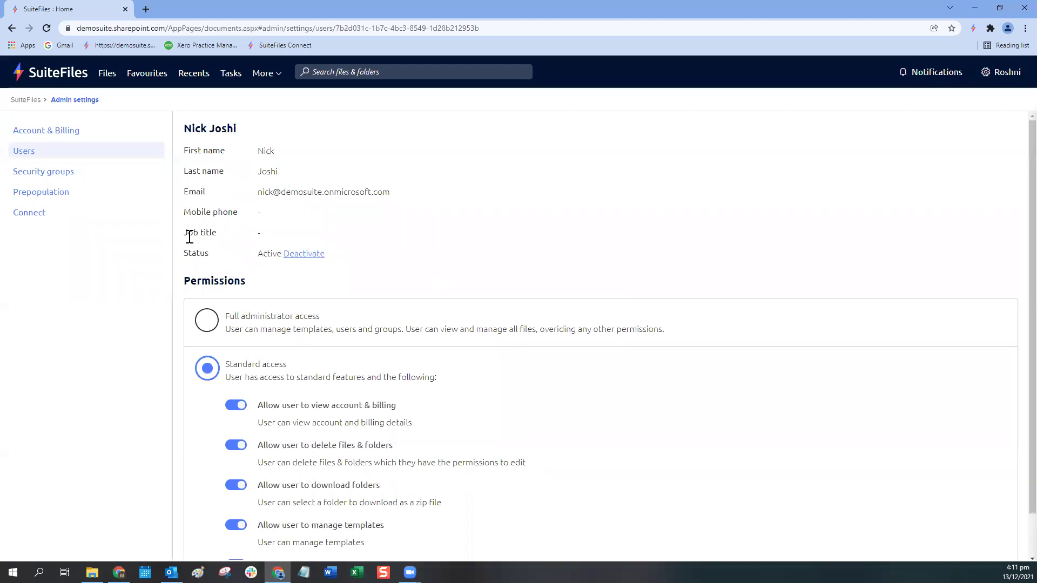
- Return to the Users list and highlight the URL's page path and SharePoint site domain
{"action": "left_click", "coordinate": [24, 158]}
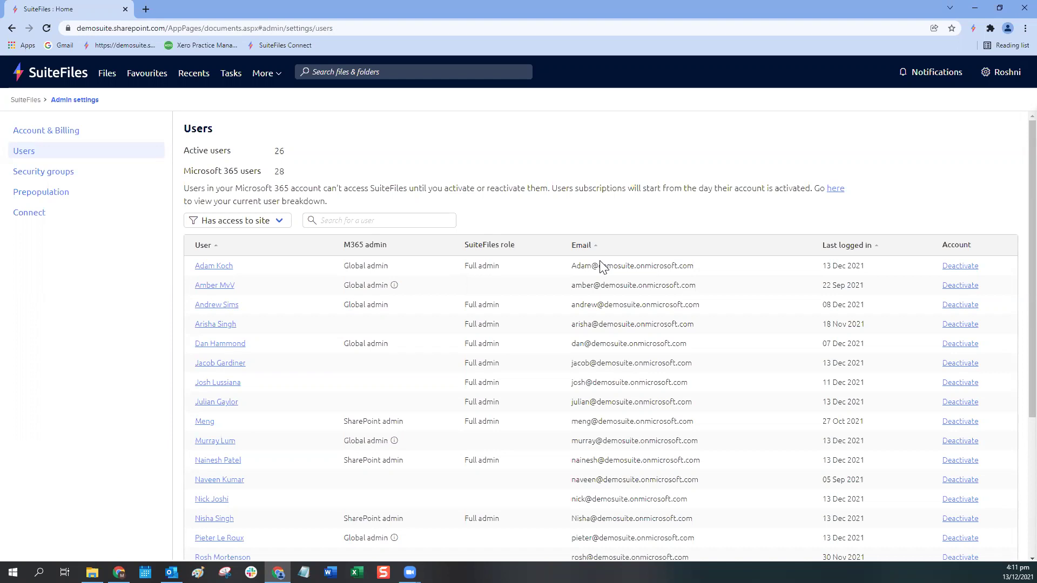
{"action": "left_click", "coordinate": [95, 29]}
{"action": "left_click", "coordinate": [110, 29]}
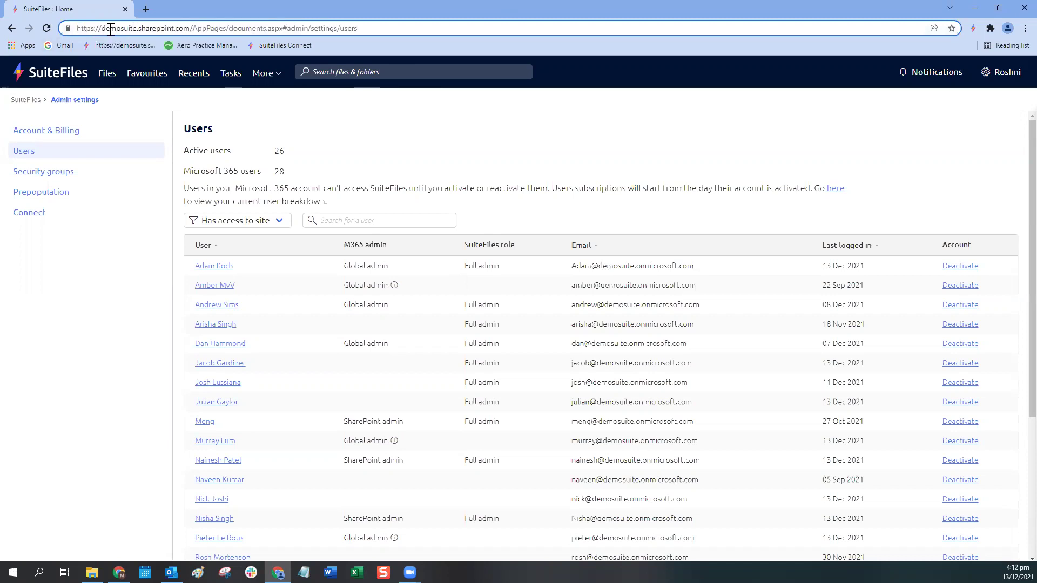
{"action": "key", "text": "Right"}
{"action": "key", "text": "Right"}
{"action": "key", "text": "Right"}
{"action": "key", "text": "Right"}
{"action": "key", "text": "Right"}
{"action": "key", "text": "Right"}
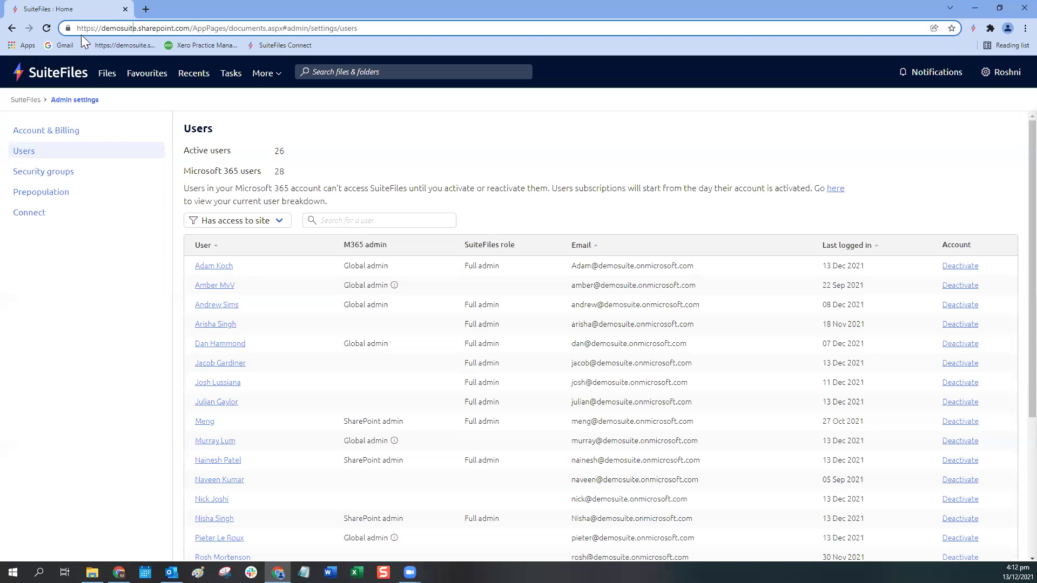
{"action": "left_click_drag", "start_coordinate": [358, 28], "coordinate": [87, 24]}
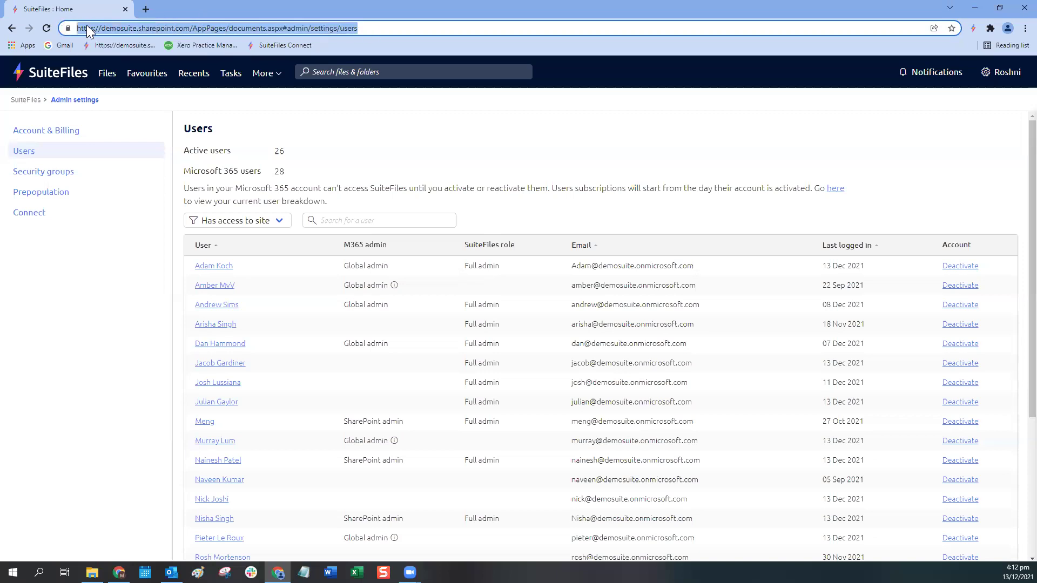
{"action": "left_click", "coordinate": [200, 28]}
{"action": "left_click_drag", "start_coordinate": [191, 28], "coordinate": [283, 29]}
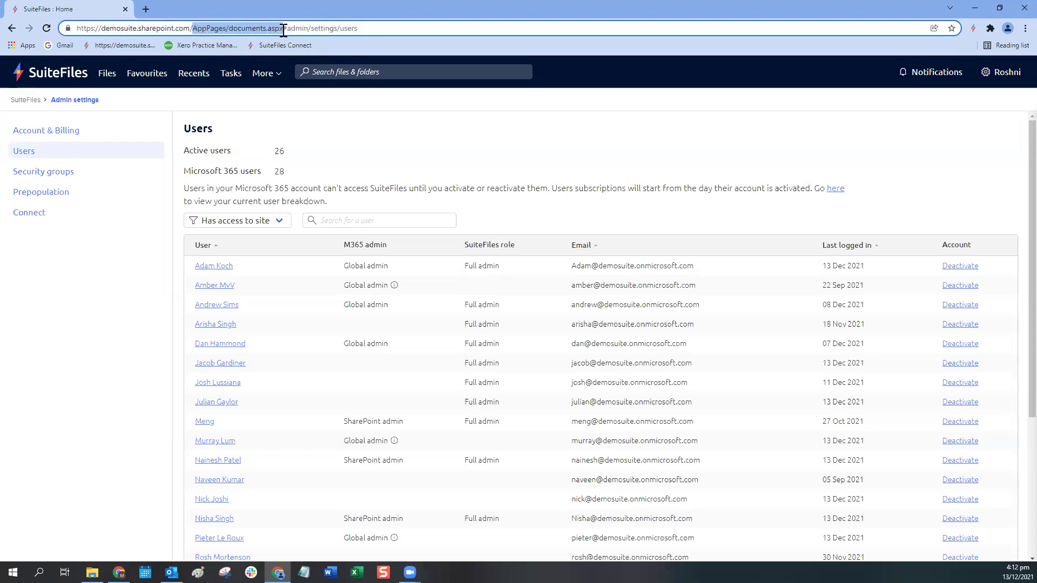
{"action": "left_click", "coordinate": [192, 28]}
{"action": "left_click_drag", "start_coordinate": [192, 28], "coordinate": [76, 32]}
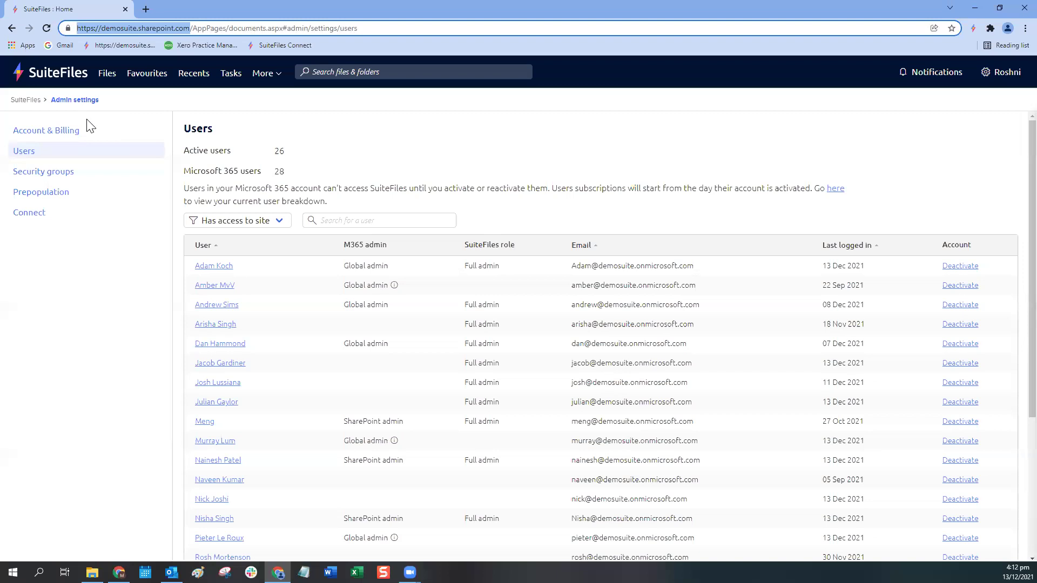
- Open Security groups and select HR Group to view its three members
{"action": "left_click", "coordinate": [44, 175]}
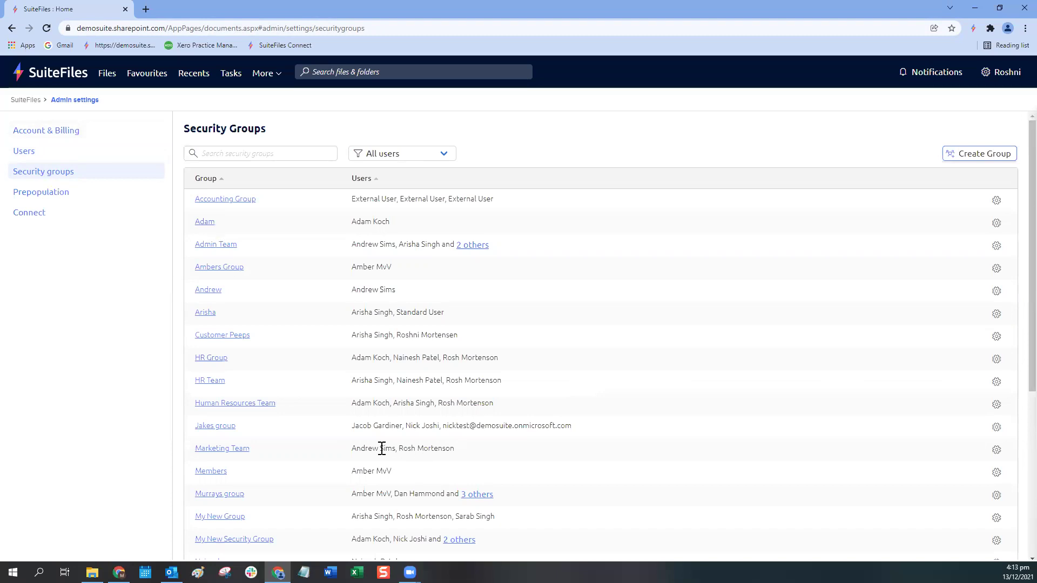
{"action": "left_click", "coordinate": [209, 361]}
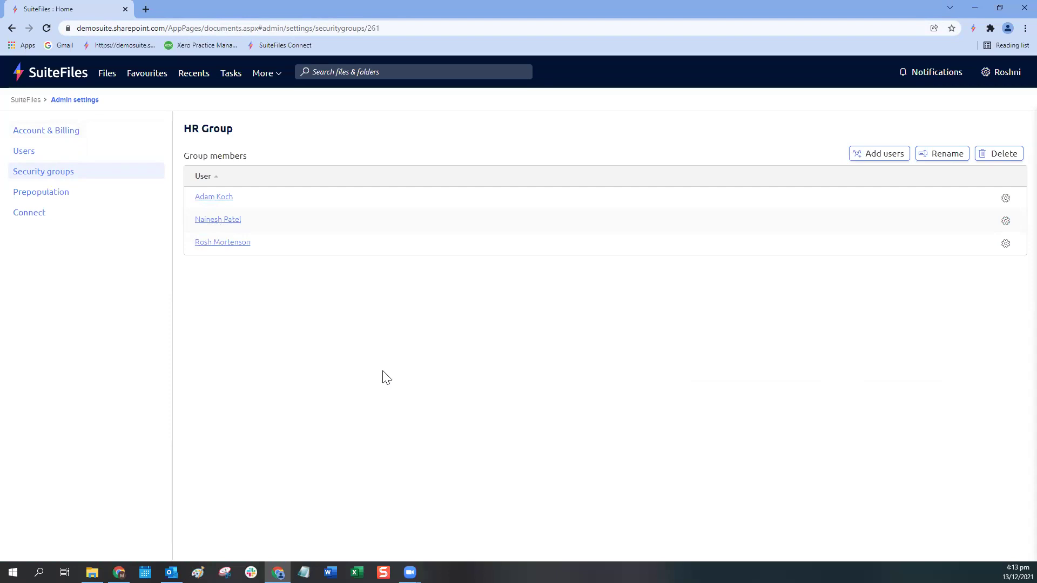
- Search for a user by name and add them to HR Group
{"action": "left_click", "coordinate": [881, 157]}
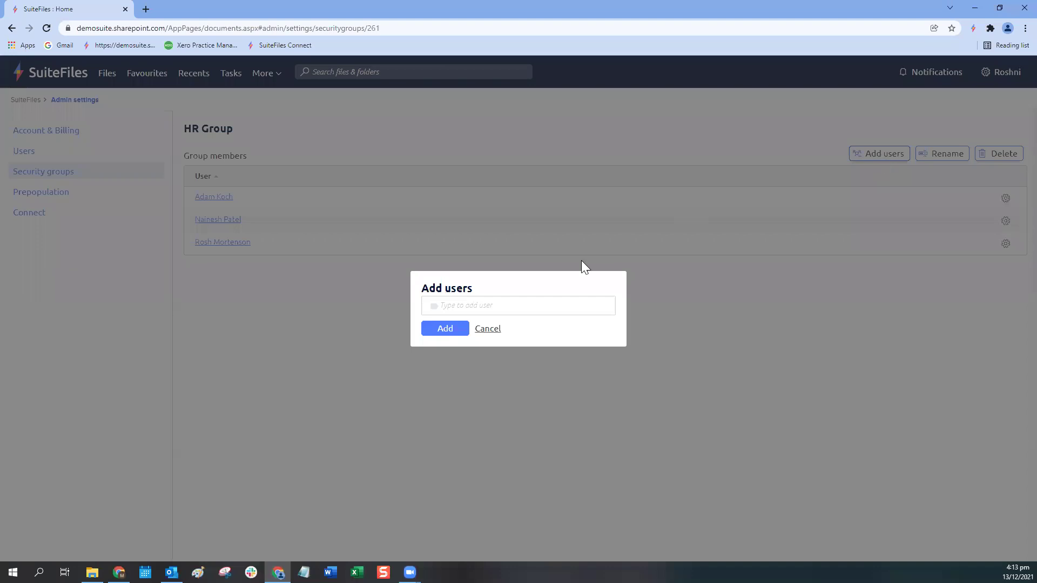
{"action": "left_click", "coordinate": [446, 308]}
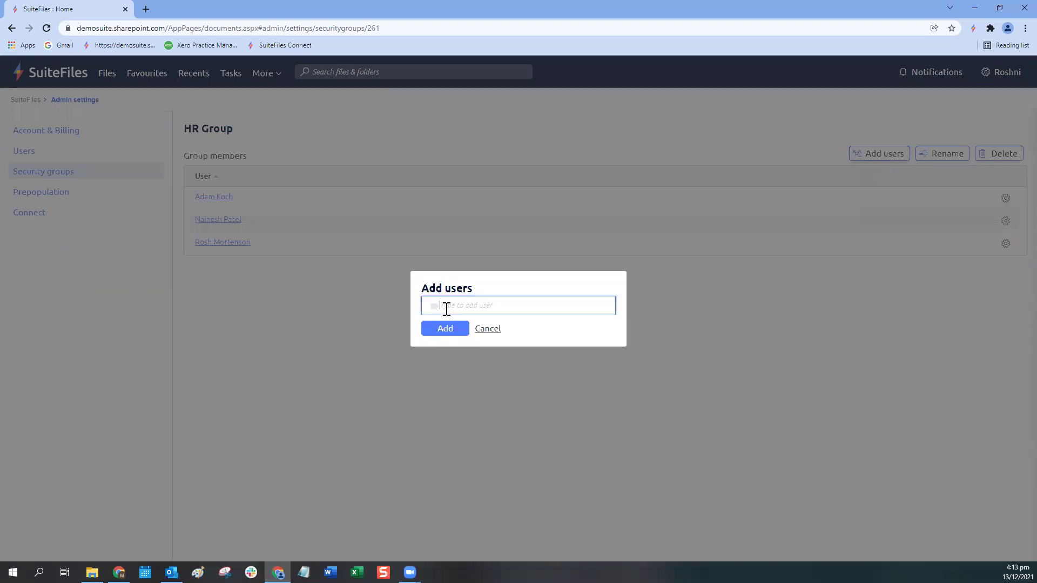
{"action": "type", "text": "nic"}
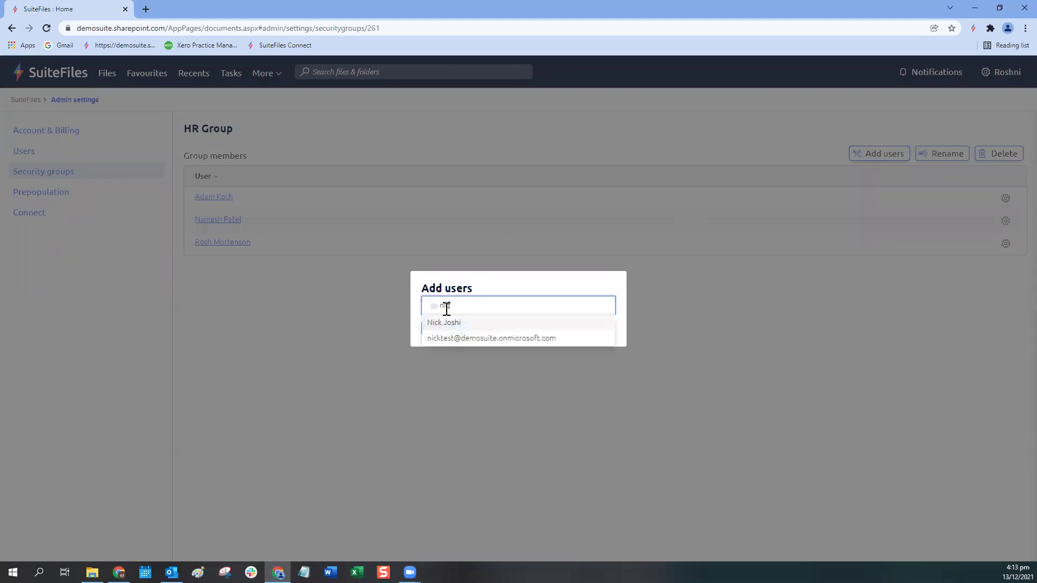
{"action": "left_click", "coordinate": [445, 325]}
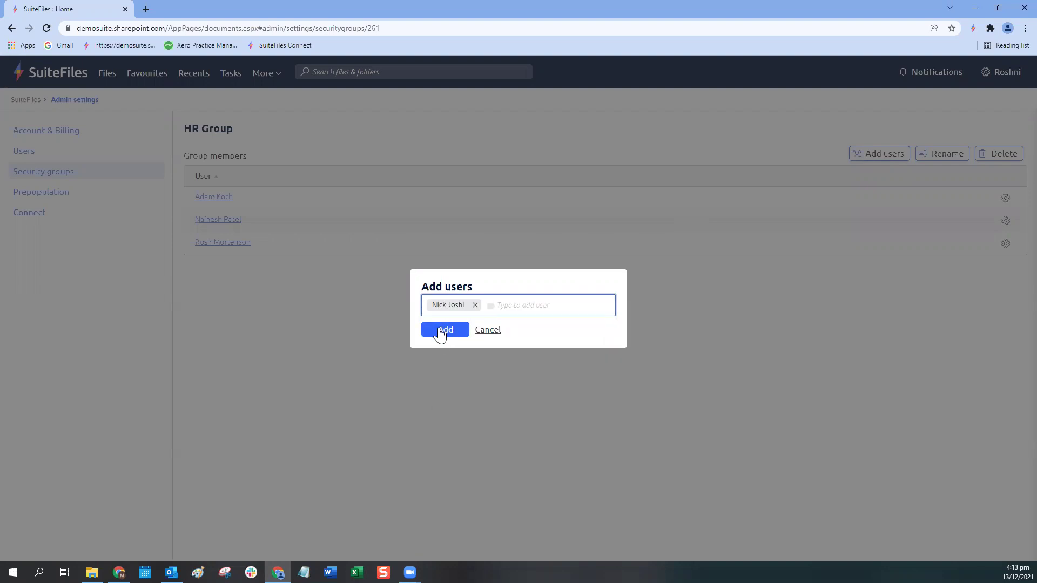
{"action": "left_click", "coordinate": [441, 330]}
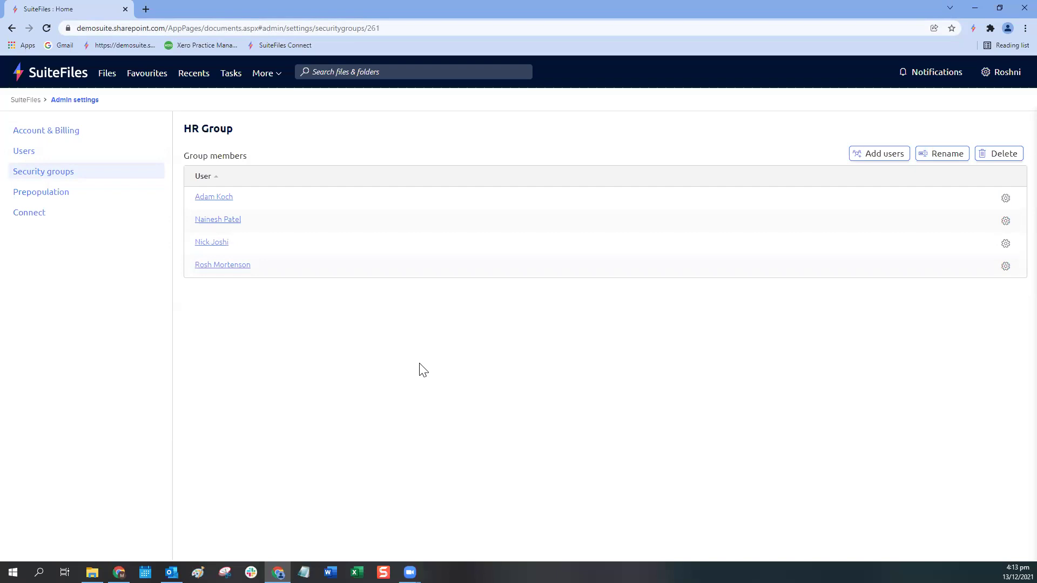
- Cancel renaming HR Group and return to the Security groups list
{"action": "left_click", "coordinate": [935, 156]}
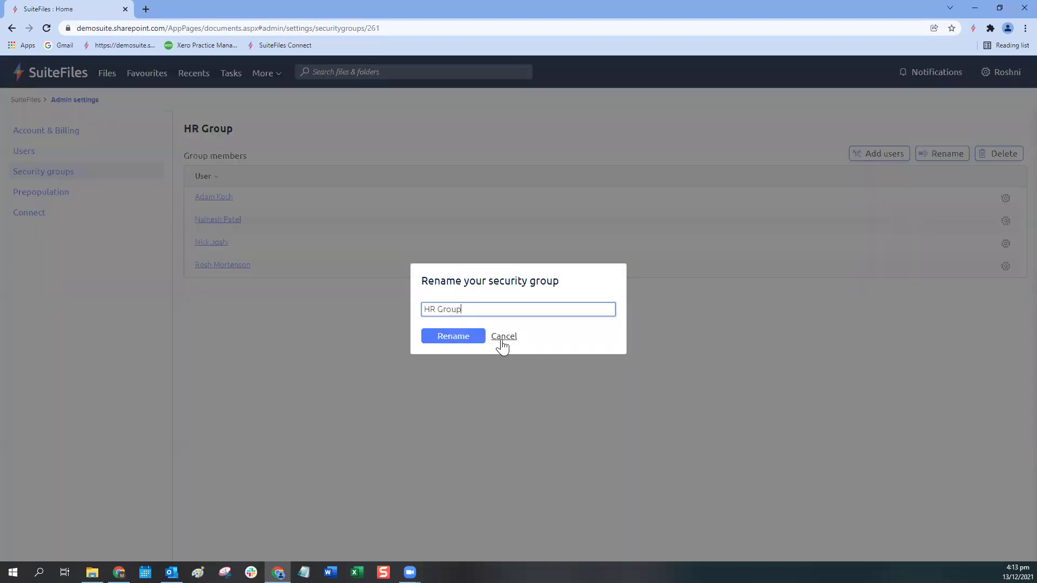
{"action": "left_click", "coordinate": [502, 339]}
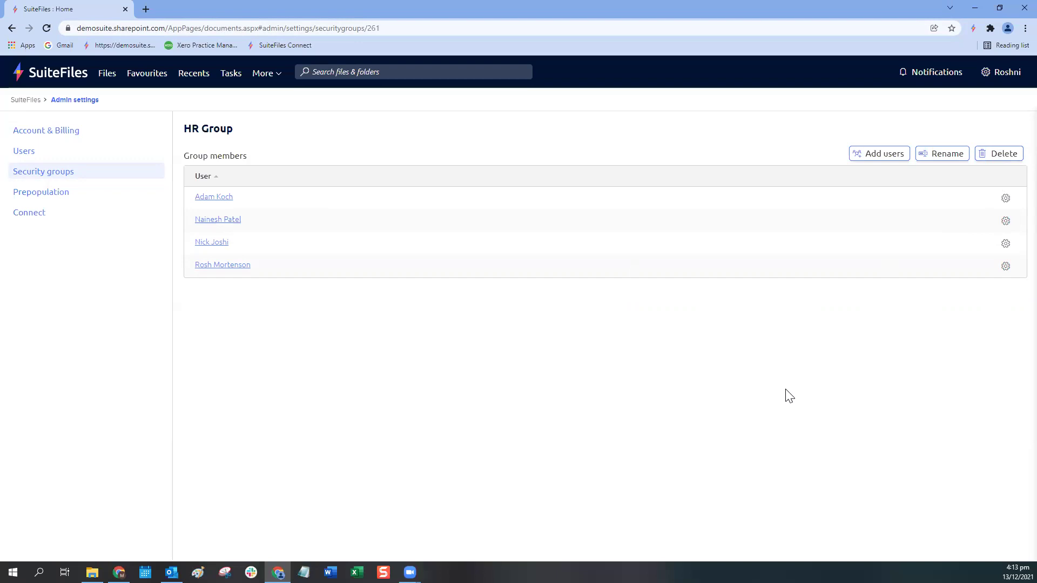
{"action": "left_click", "coordinate": [33, 173]}
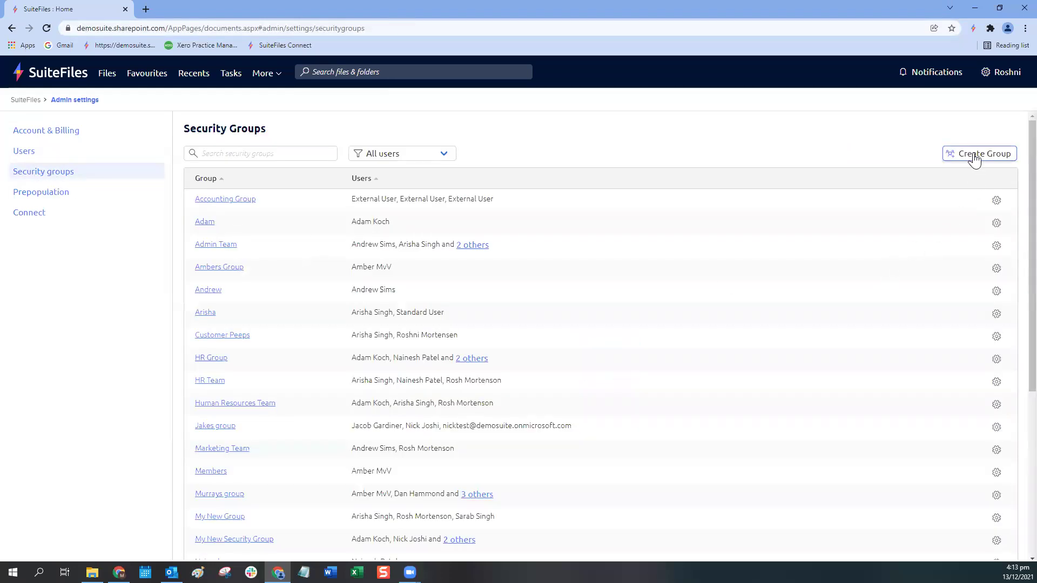
{"action": "left_click", "coordinate": [974, 157]}
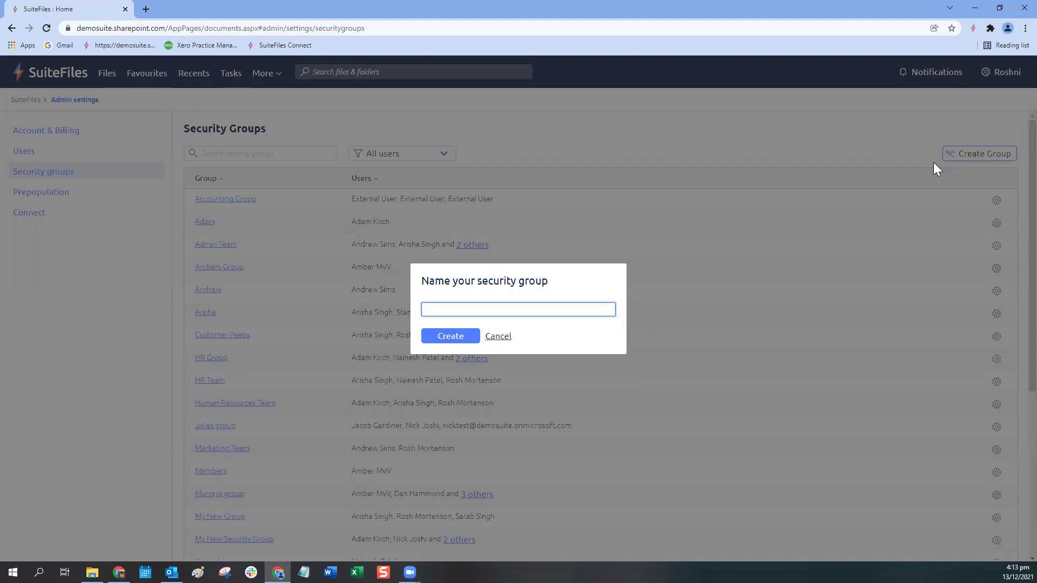
{"action": "left_click", "coordinate": [493, 338]}
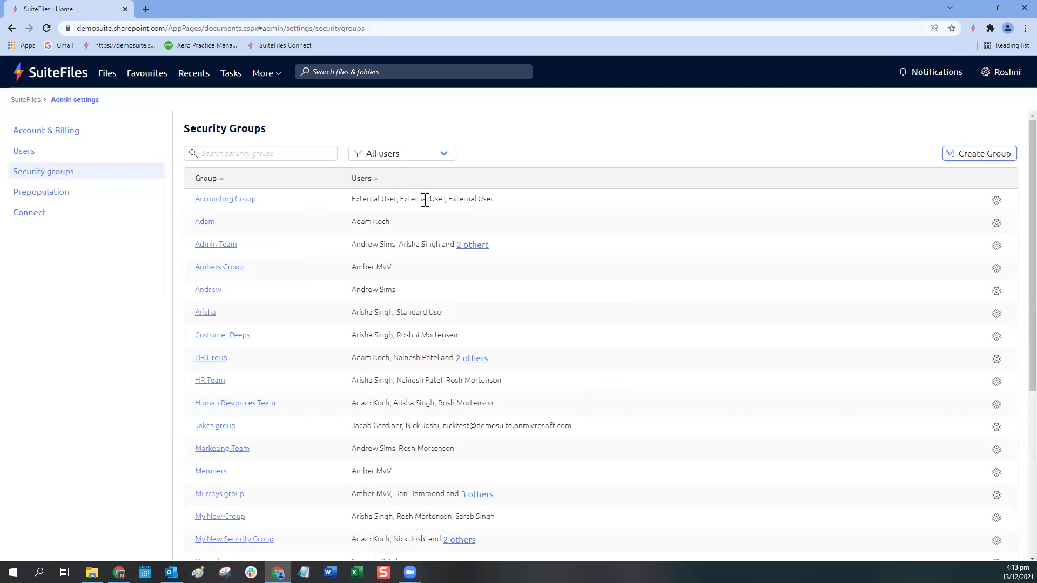
{"action": "scroll", "coordinate": [397, 367], "scroll_direction": "down", "scroll_amount": 3}
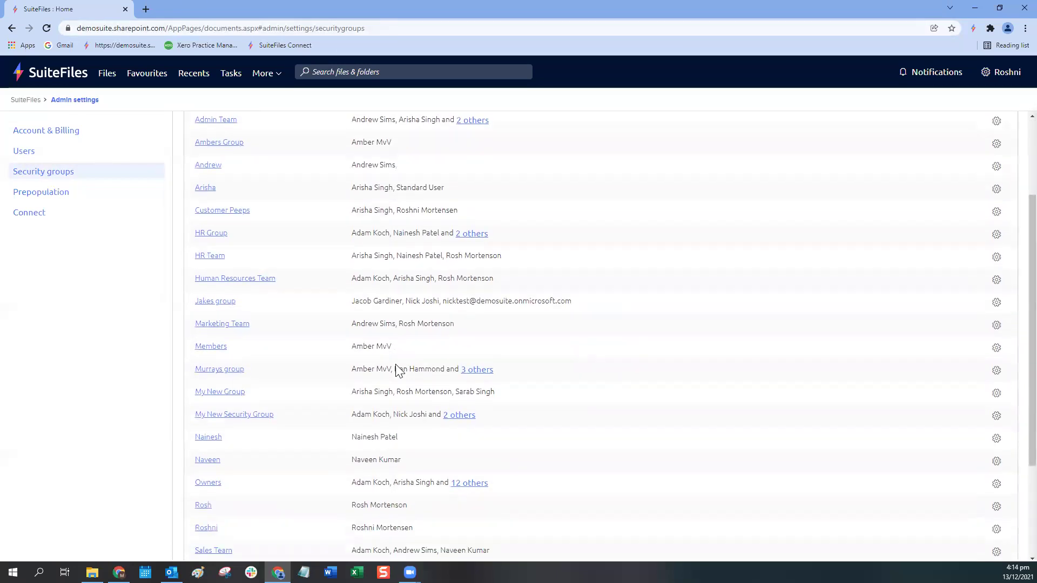
{"action": "scroll", "coordinate": [399, 370], "scroll_direction": "down", "scroll_amount": 3}
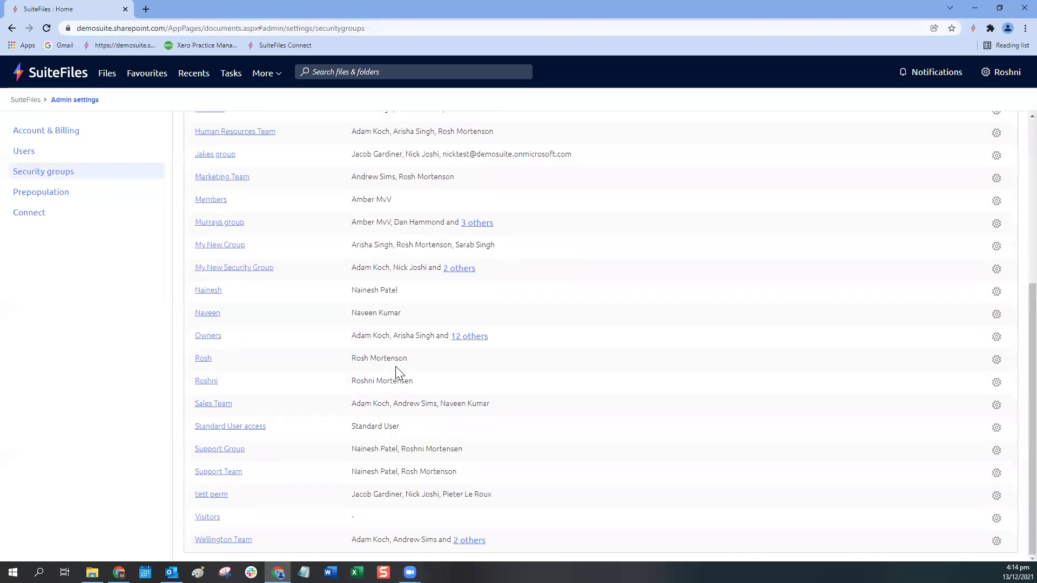
{"action": "scroll", "coordinate": [397, 372], "scroll_direction": "up", "scroll_amount": 6}
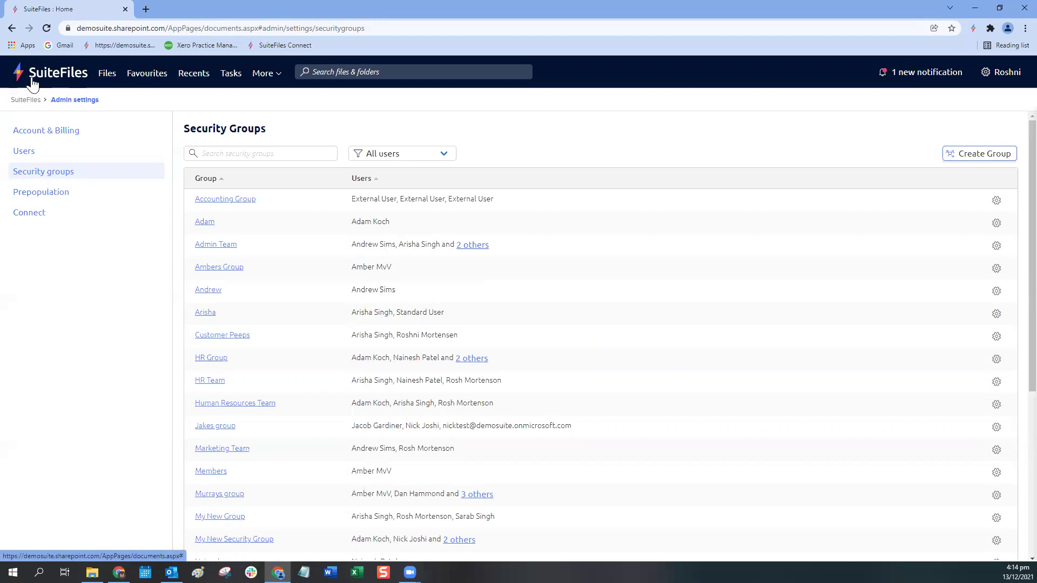
- From the home page, open Business > Operations and show the Operations folder's actions menu
{"action": "left_click", "coordinate": [57, 75]}
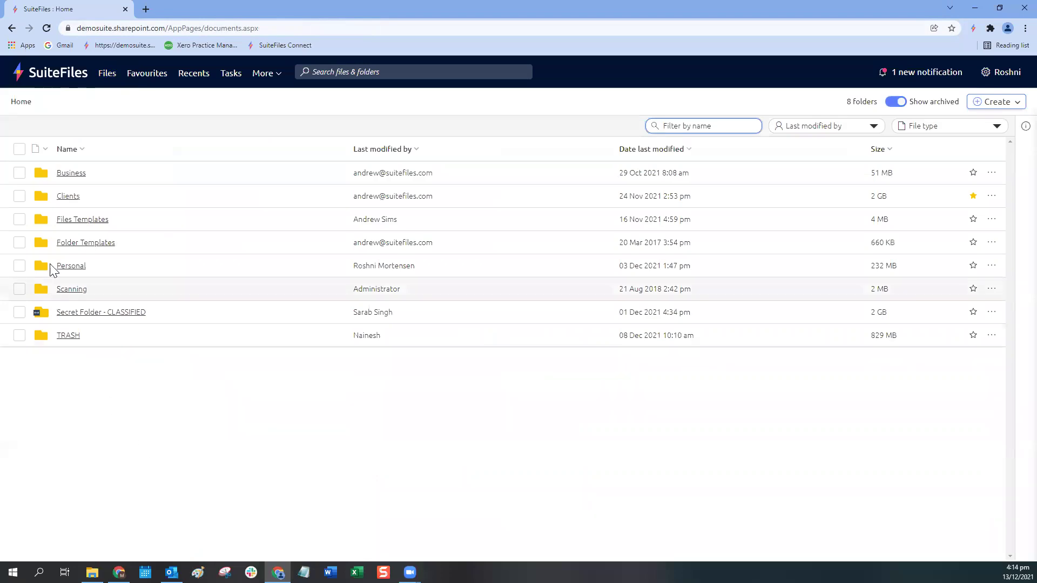
{"action": "left_click", "coordinate": [70, 174]}
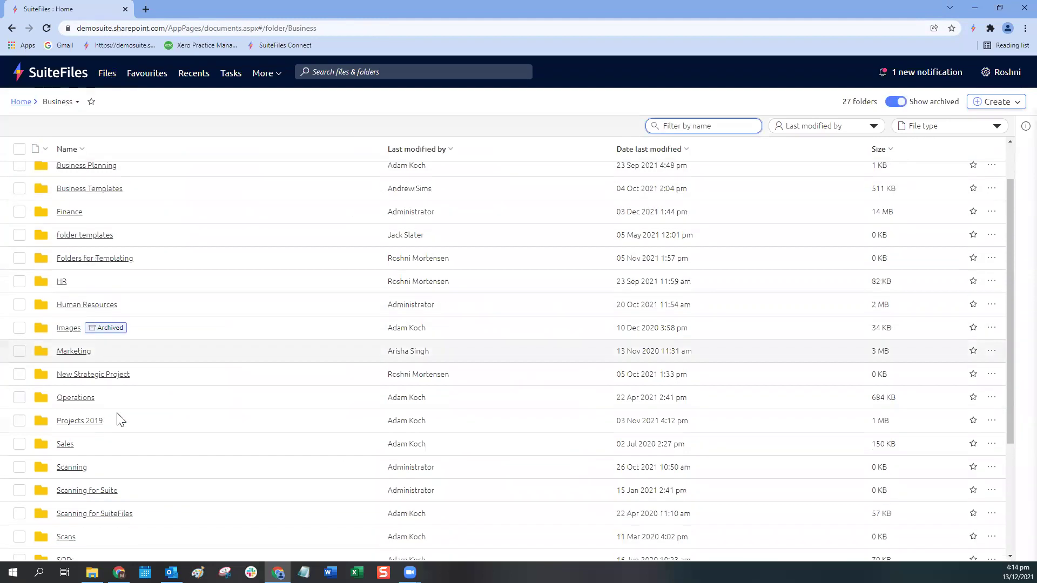
{"action": "left_click", "coordinate": [76, 400]}
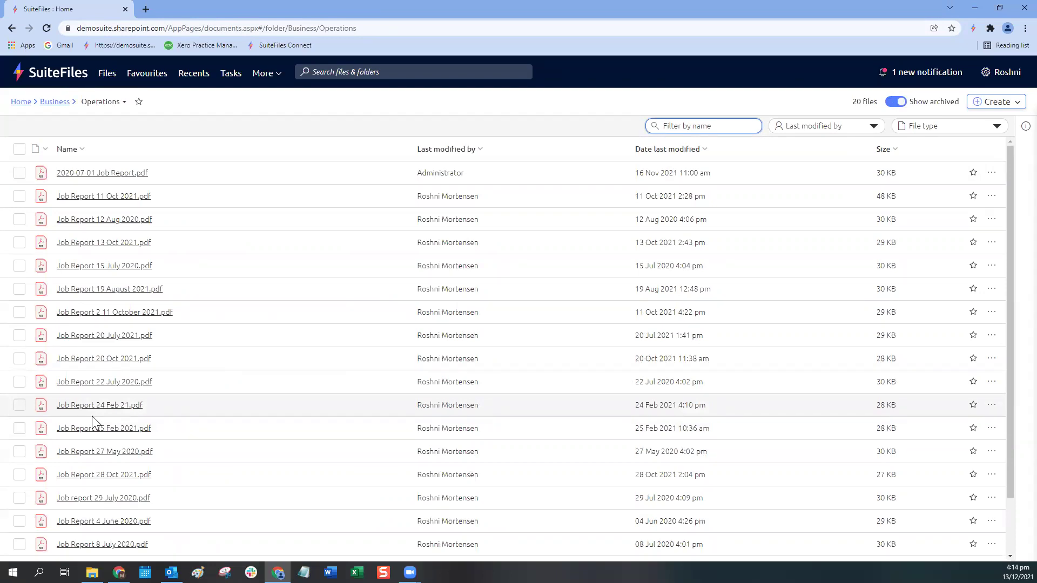
{"action": "left_click", "coordinate": [98, 104]}
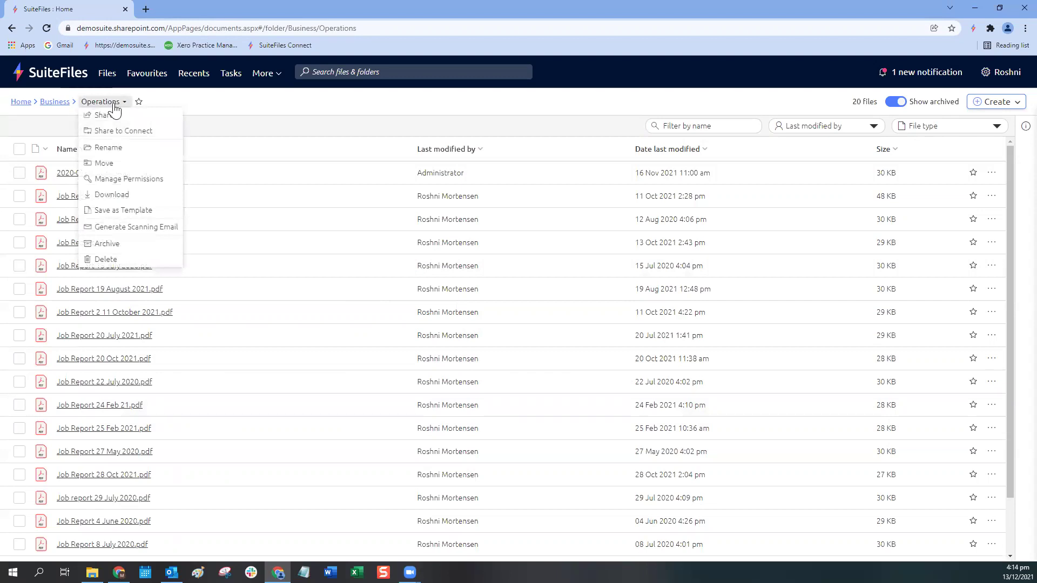
- In Manage Permissions, set Customise folder permissions to Yes and give HR Group edit access
{"action": "left_click", "coordinate": [108, 180]}
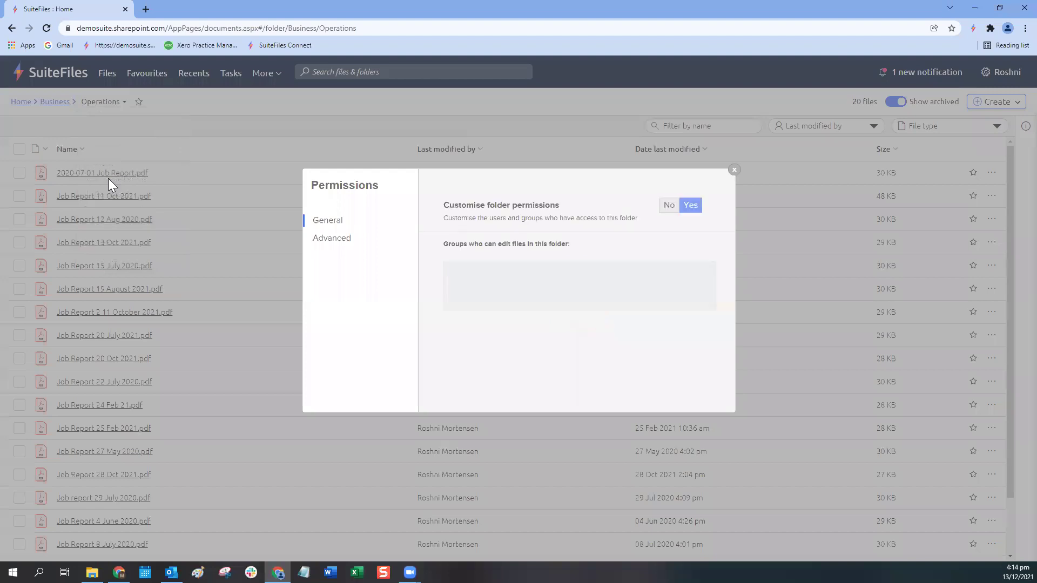
{"action": "left_click", "coordinate": [667, 206]}
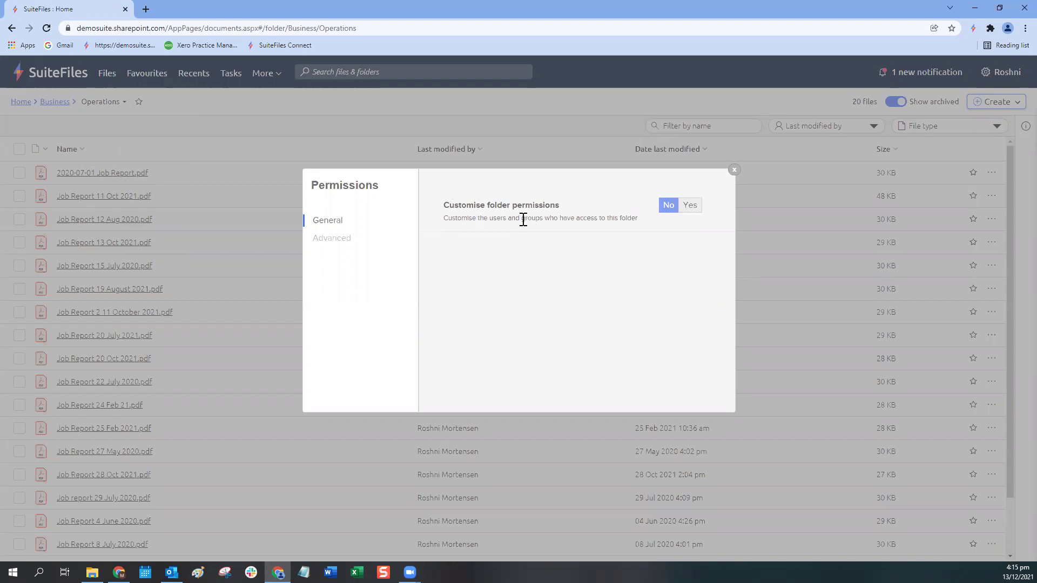
{"action": "left_click", "coordinate": [690, 208]}
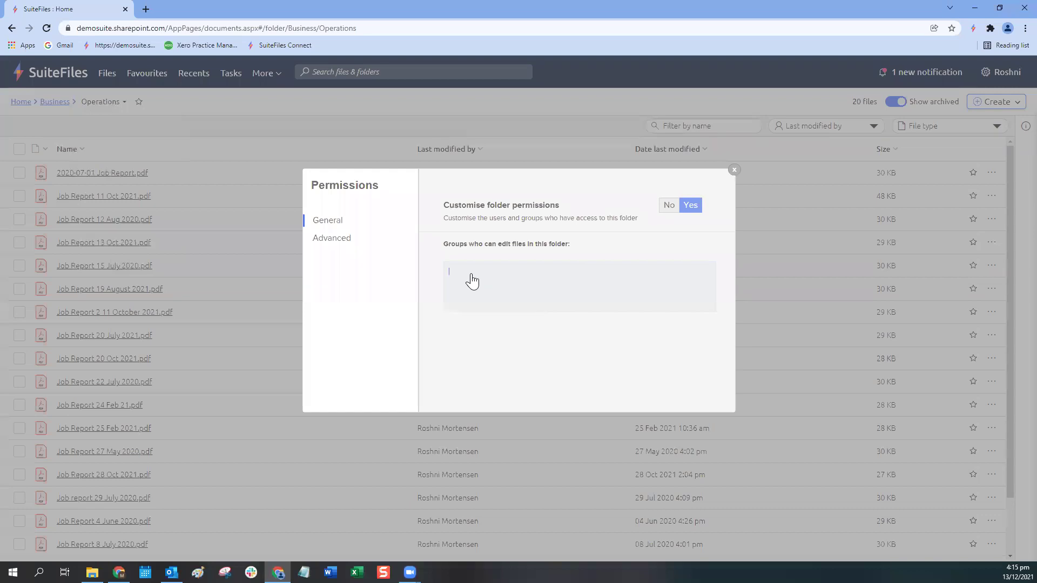
{"action": "type", "text": "hr"}
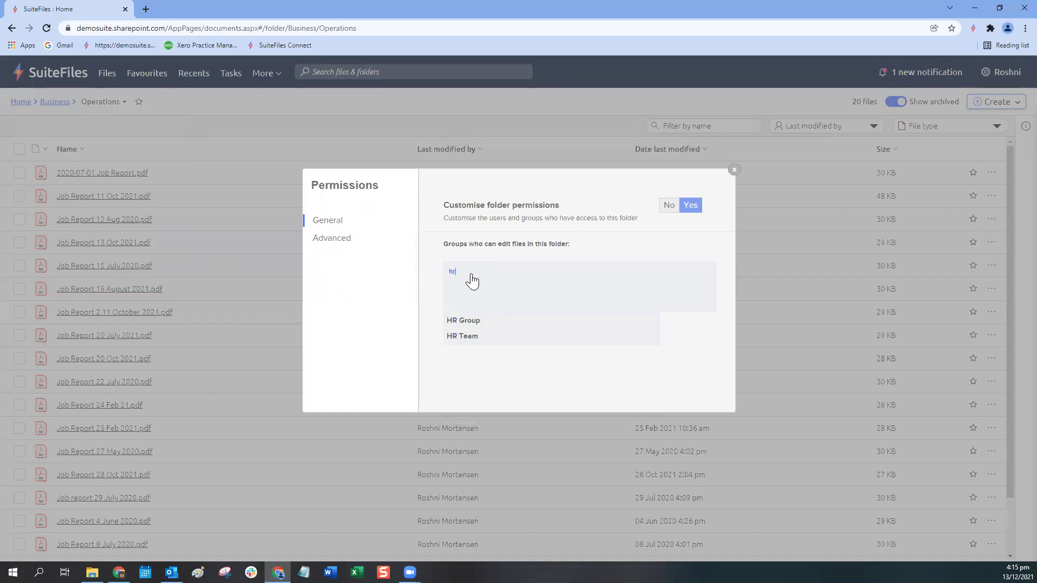
{"action": "left_click", "coordinate": [463, 320]}
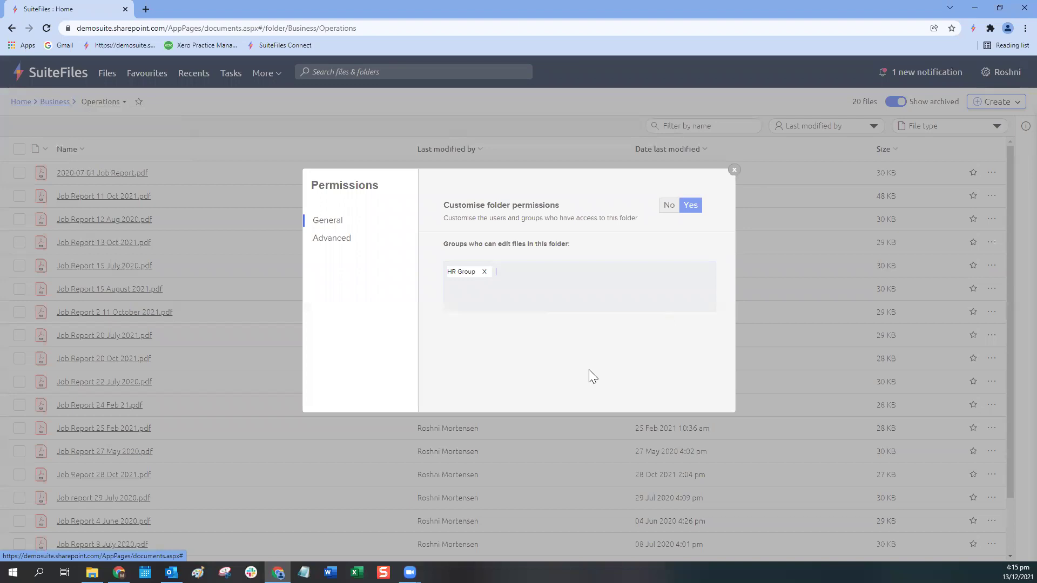
{"action": "left_click", "coordinate": [733, 172]}
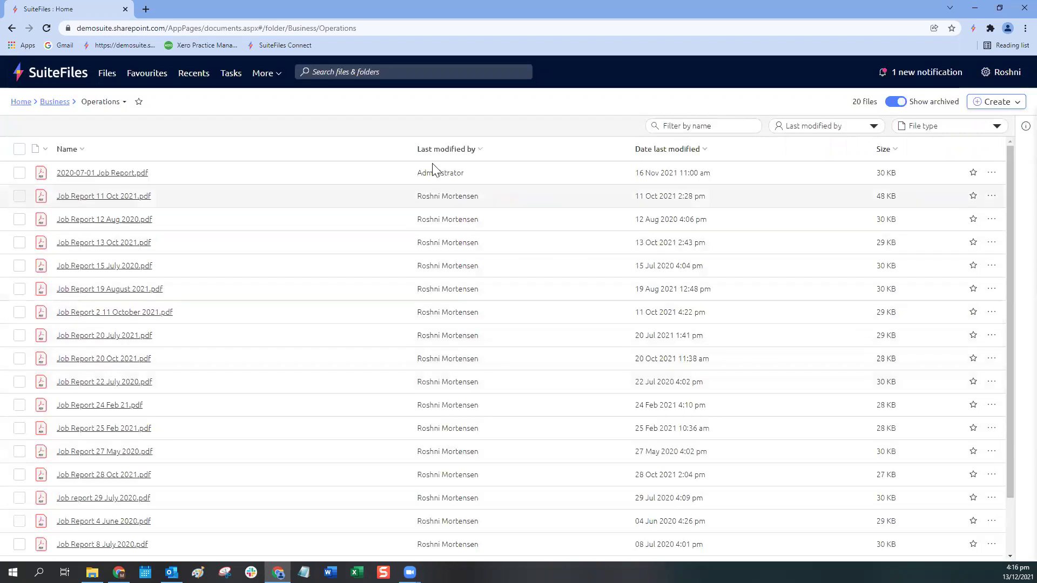
- Reopen Operations folder permissions and add Admin Team as a group with edit access
{"action": "left_click", "coordinate": [113, 107]}
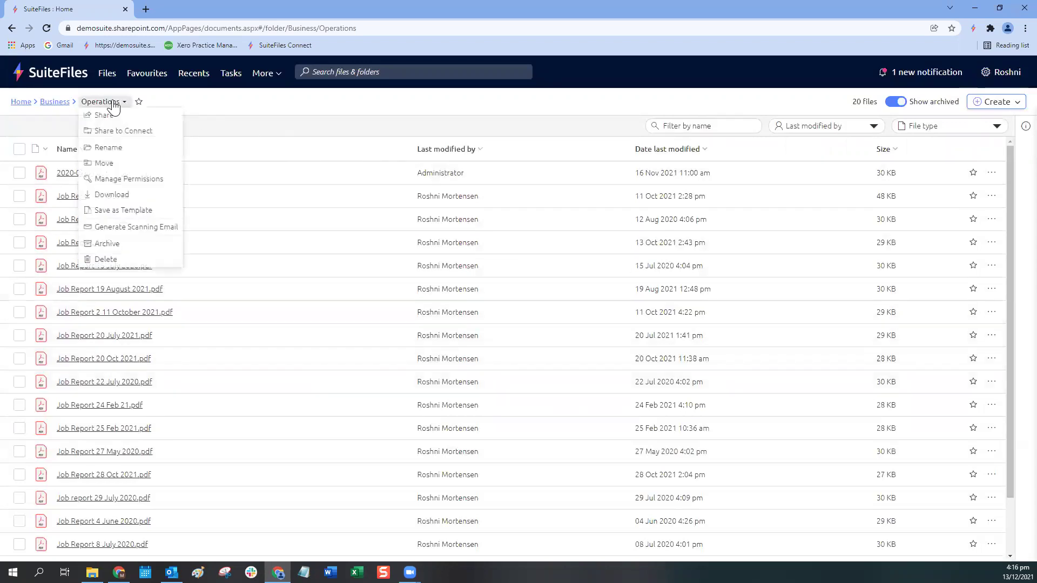
{"action": "left_click", "coordinate": [118, 180]}
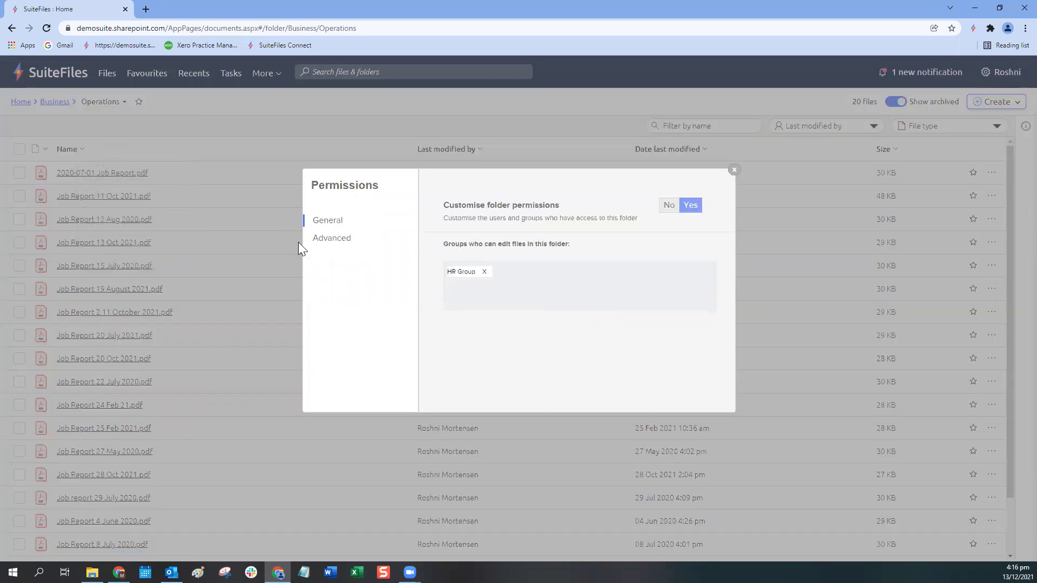
{"action": "left_click", "coordinate": [567, 277]}
{"action": "type", "text": "admin"}
{"action": "left_click", "coordinate": [459, 323]}
- Check group access levels on the Advanced tab, keeping Admin Team at Edit, then close
{"action": "left_click", "coordinate": [331, 239]}
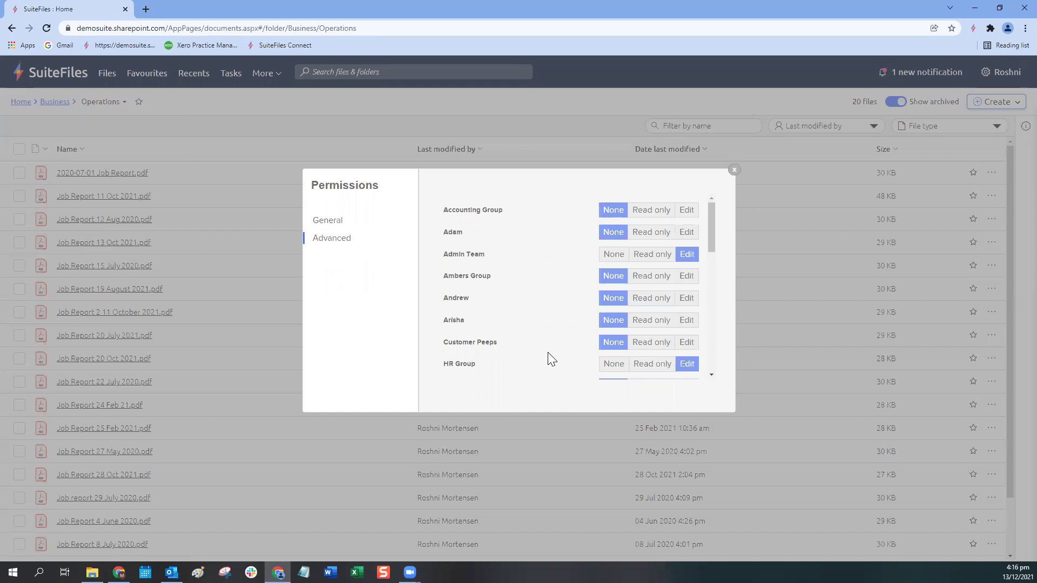
{"action": "left_click", "coordinate": [647, 254]}
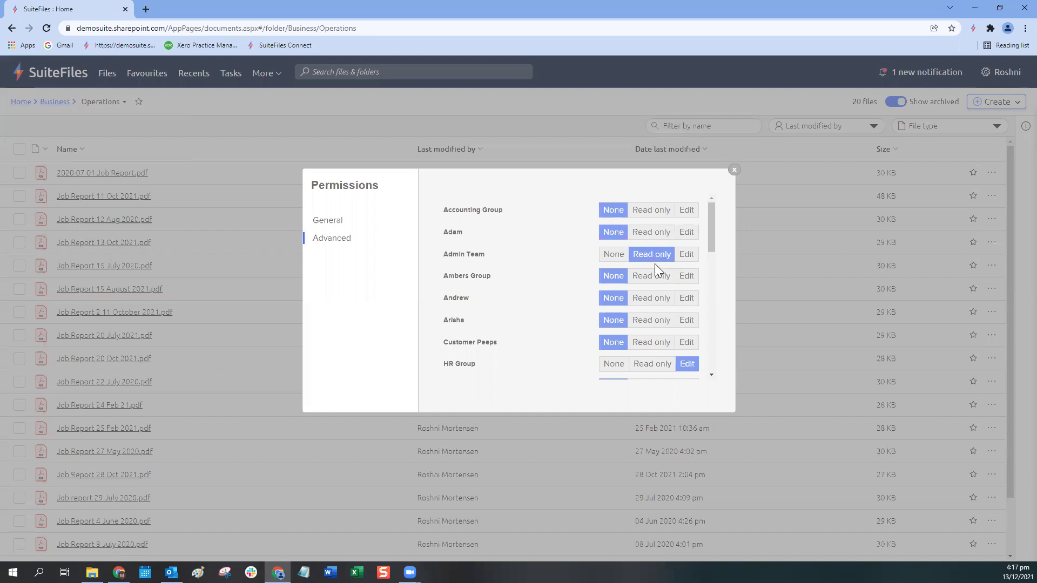
{"action": "left_click", "coordinate": [687, 256]}
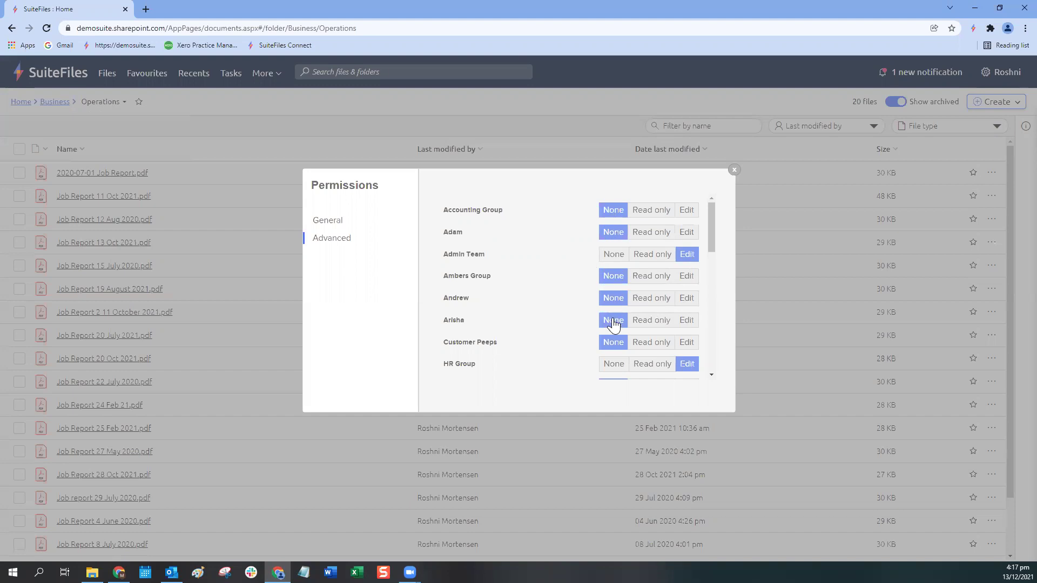
{"action": "scroll", "coordinate": [615, 320], "scroll_direction": "down", "scroll_amount": 3}
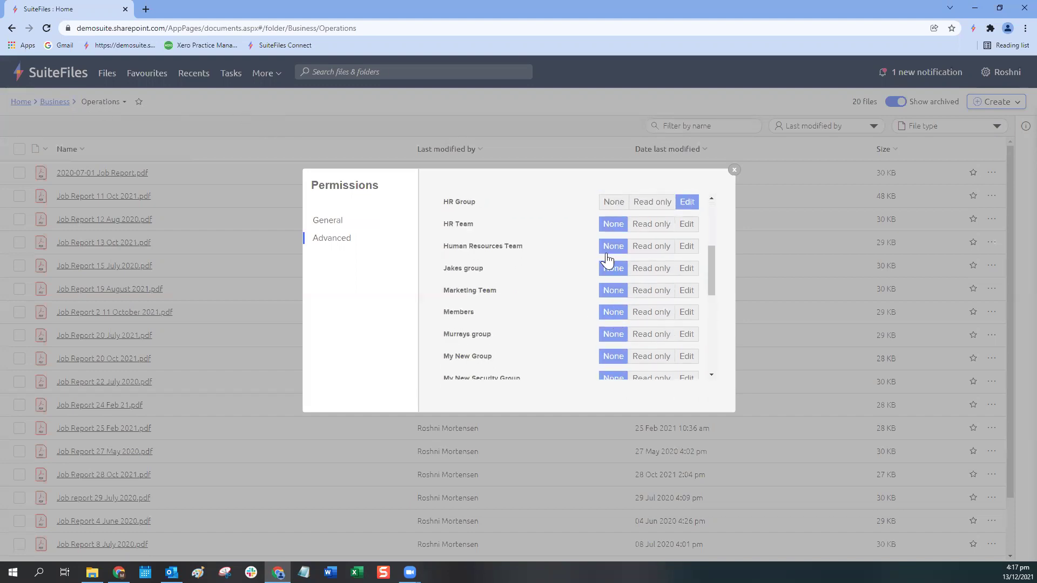
{"action": "scroll", "coordinate": [607, 261], "scroll_direction": "down", "scroll_amount": 5}
{"action": "scroll", "coordinate": [607, 260], "scroll_direction": "up", "scroll_amount": 8}
{"action": "scroll", "coordinate": [607, 260], "scroll_direction": "up", "scroll_amount": 2}
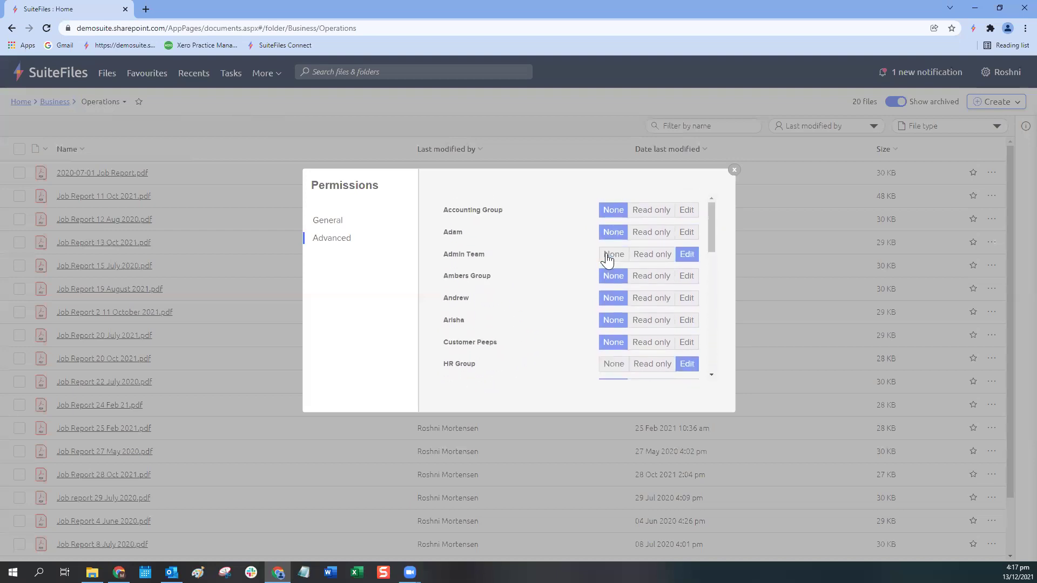
{"action": "left_click", "coordinate": [734, 171]}
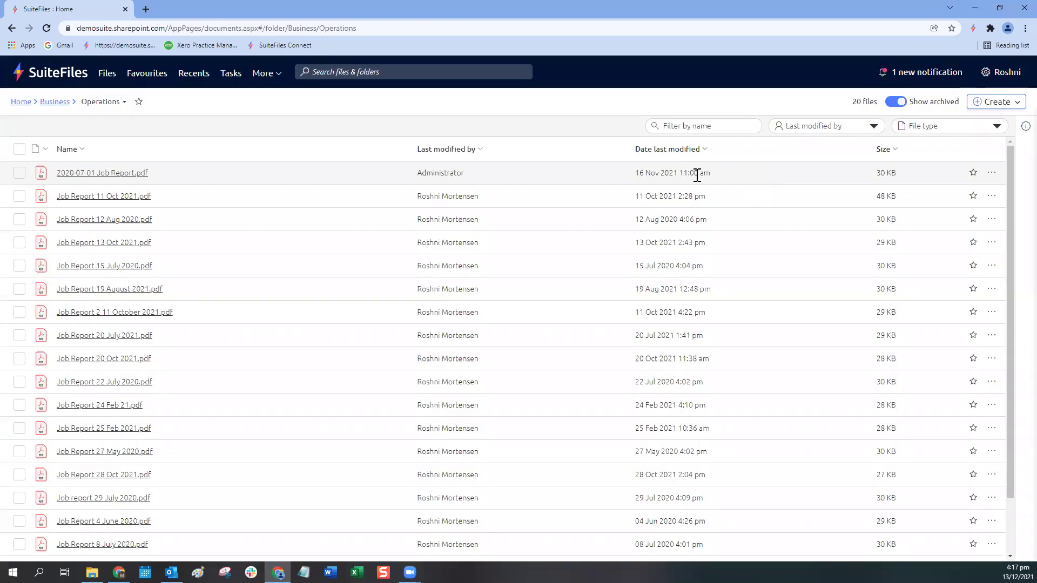
- From Home, open Personal and create an empty folder named with the team member's first name
{"action": "left_click", "coordinate": [18, 103]}
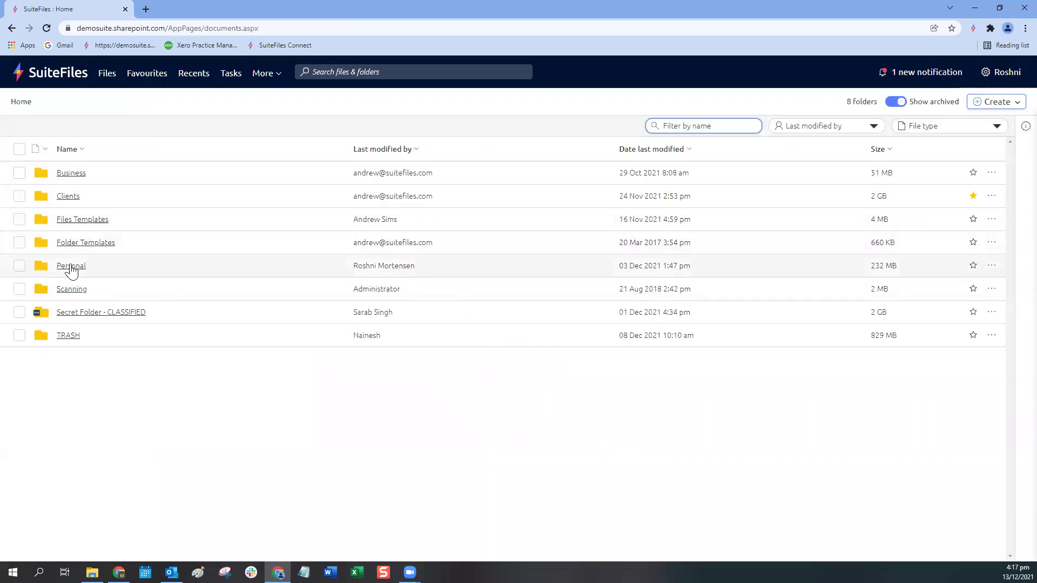
{"action": "left_click", "coordinate": [71, 266]}
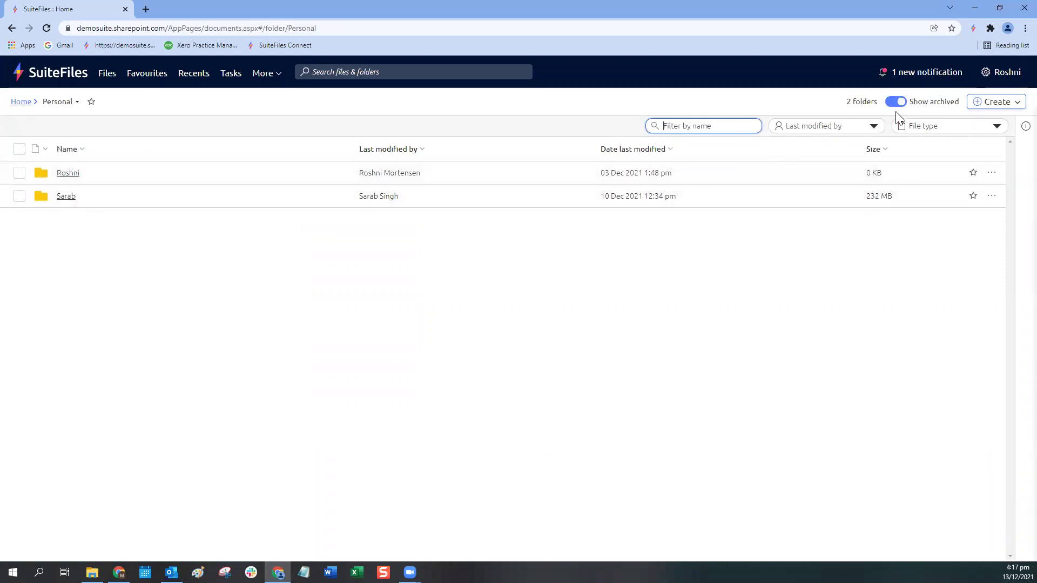
{"action": "left_click", "coordinate": [989, 102]}
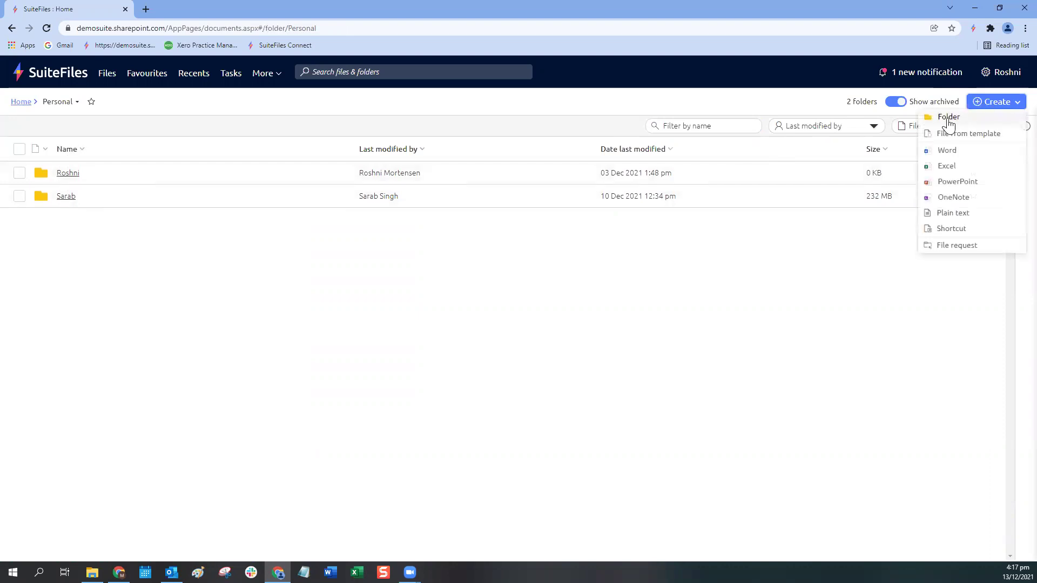
{"action": "left_click", "coordinate": [948, 118]}
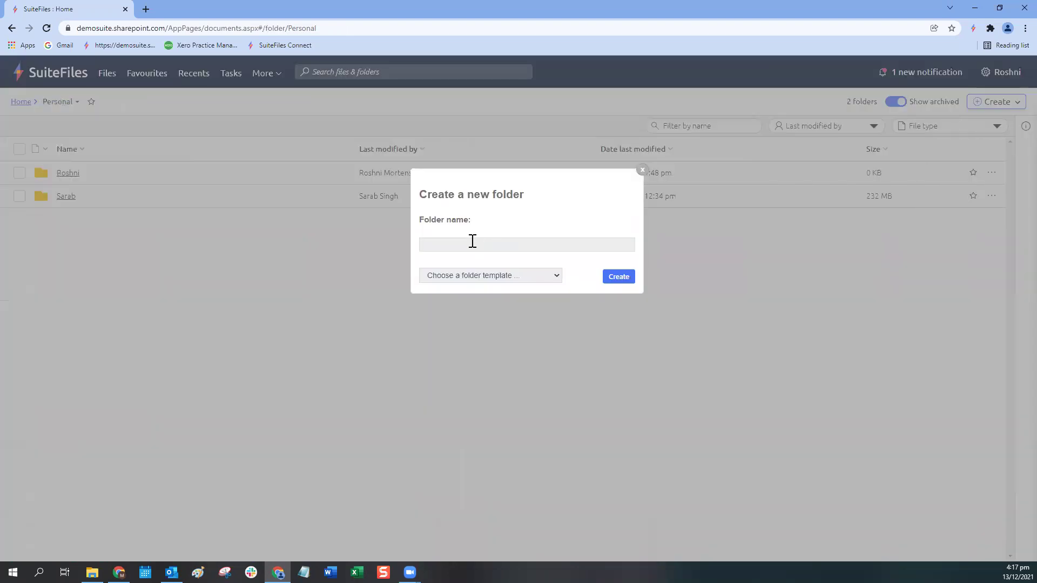
{"action": "type", "text": "Adam"}
{"action": "key", "text": "Return"}
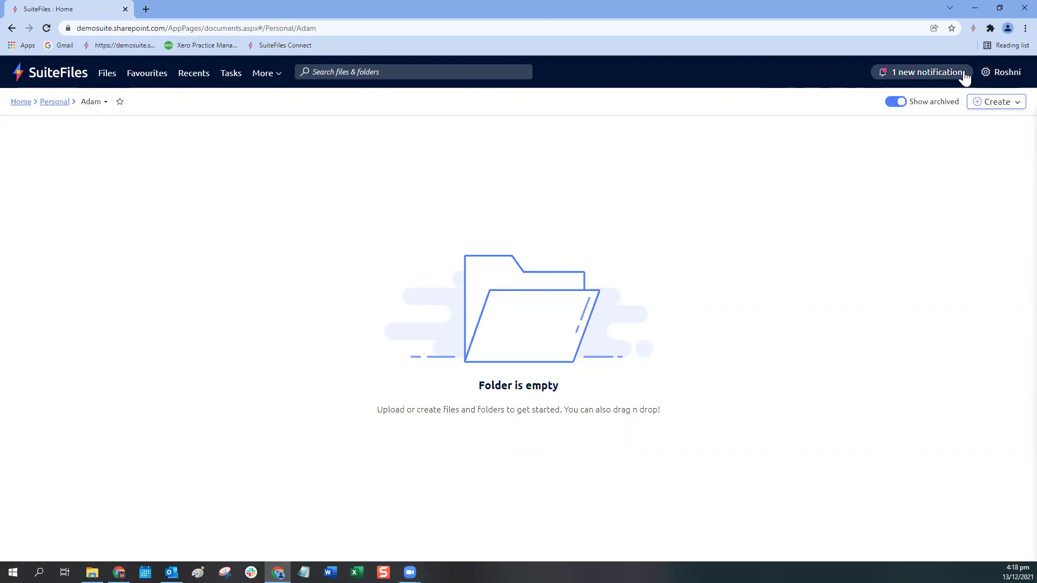
{"action": "left_click", "coordinate": [1006, 75]}
- Open the admin settings' security groups list and review an existing group's details
{"action": "left_click", "coordinate": [969, 91]}
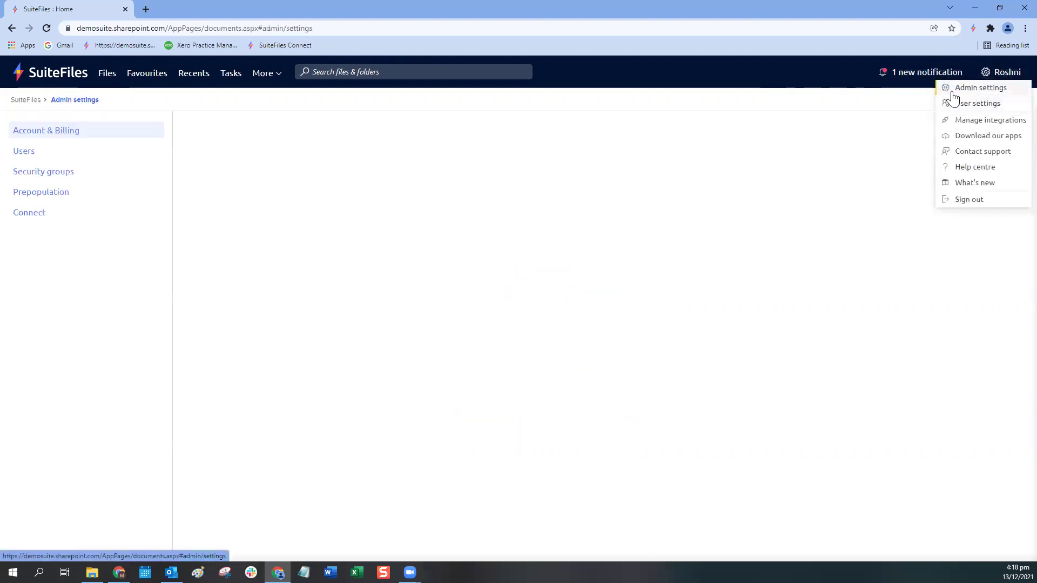
{"action": "left_click", "coordinate": [48, 179]}
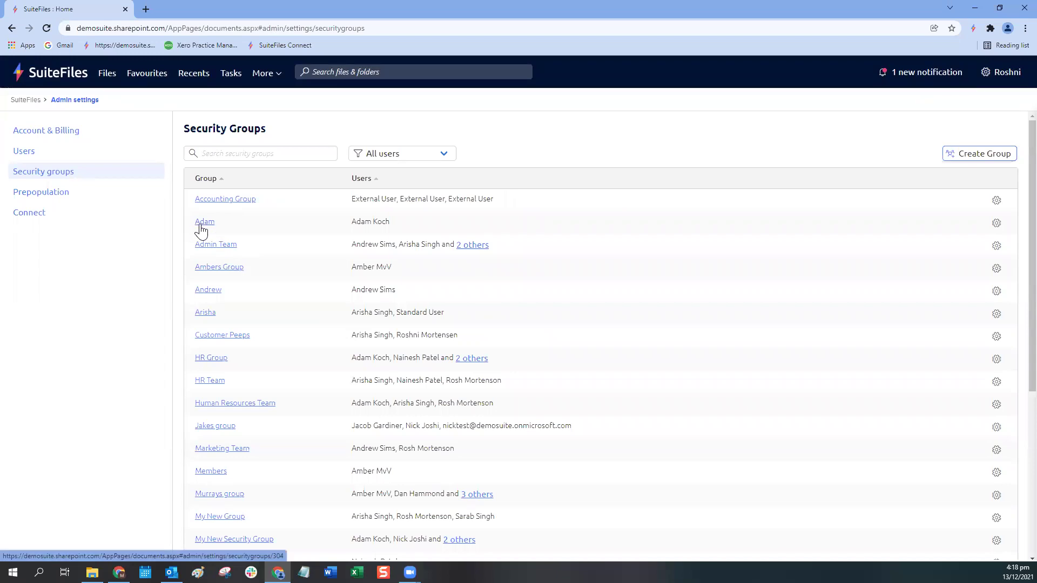
{"action": "left_click", "coordinate": [202, 226]}
{"action": "scroll", "coordinate": [280, 323], "scroll_direction": "down", "scroll_amount": 4}
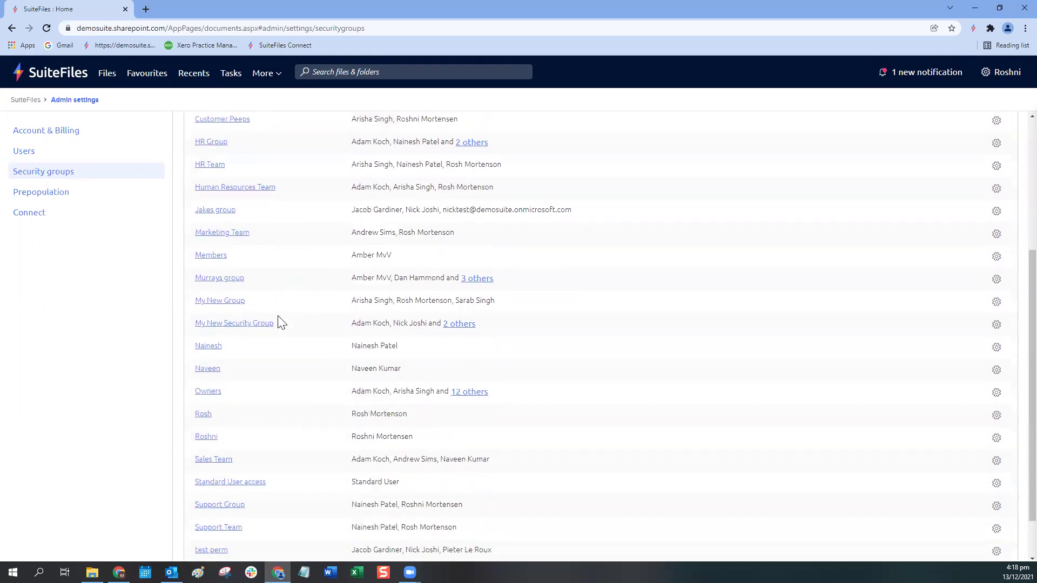
{"action": "scroll", "coordinate": [278, 319], "scroll_direction": "down", "scroll_amount": 1}
{"action": "scroll", "coordinate": [278, 320], "scroll_direction": "up", "scroll_amount": 6}
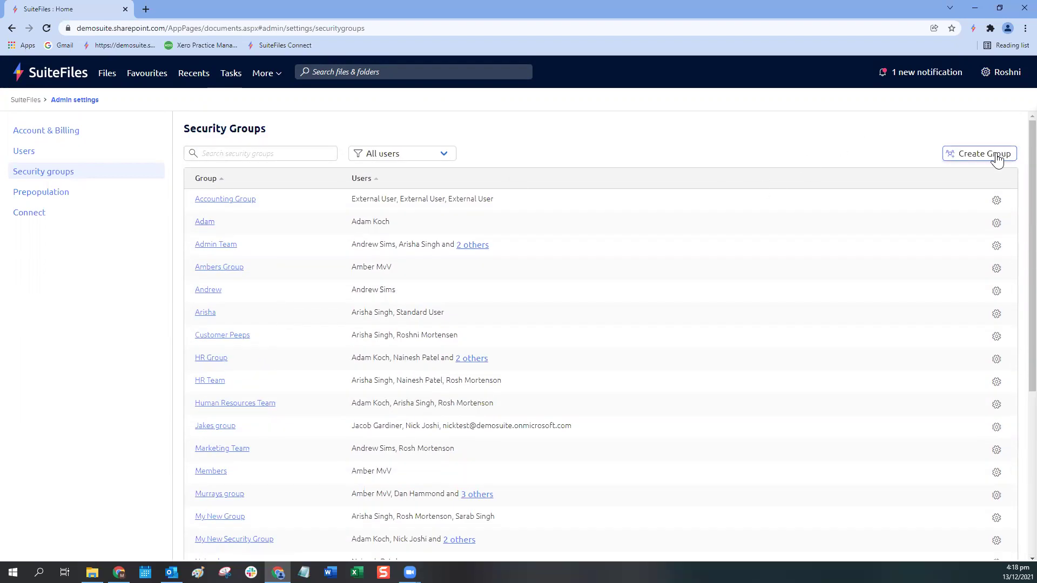
- Create a new security group named for the team member and open its page
{"action": "left_click", "coordinate": [997, 157]}
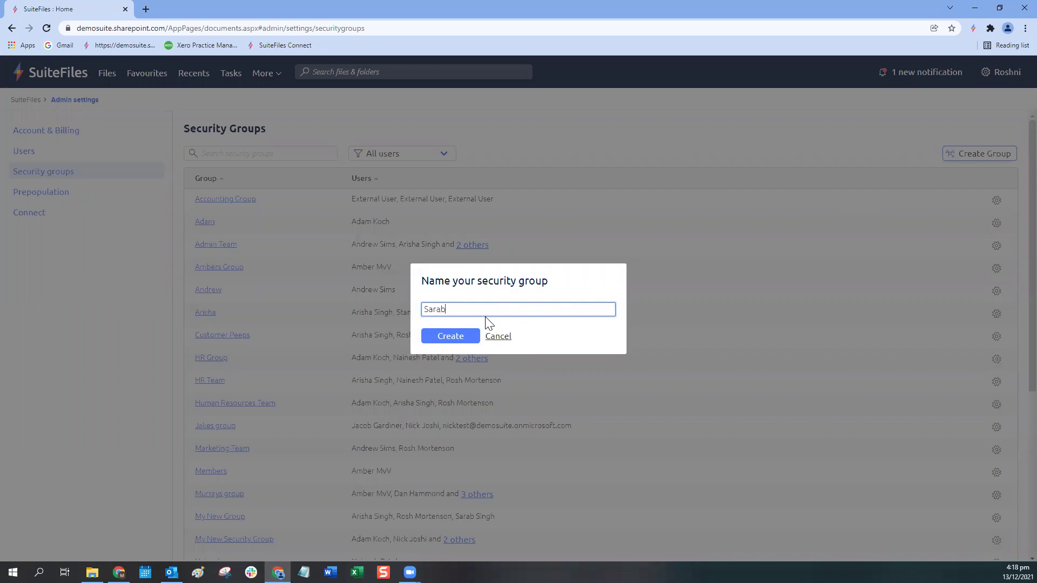
{"action": "left_click", "coordinate": [451, 336]}
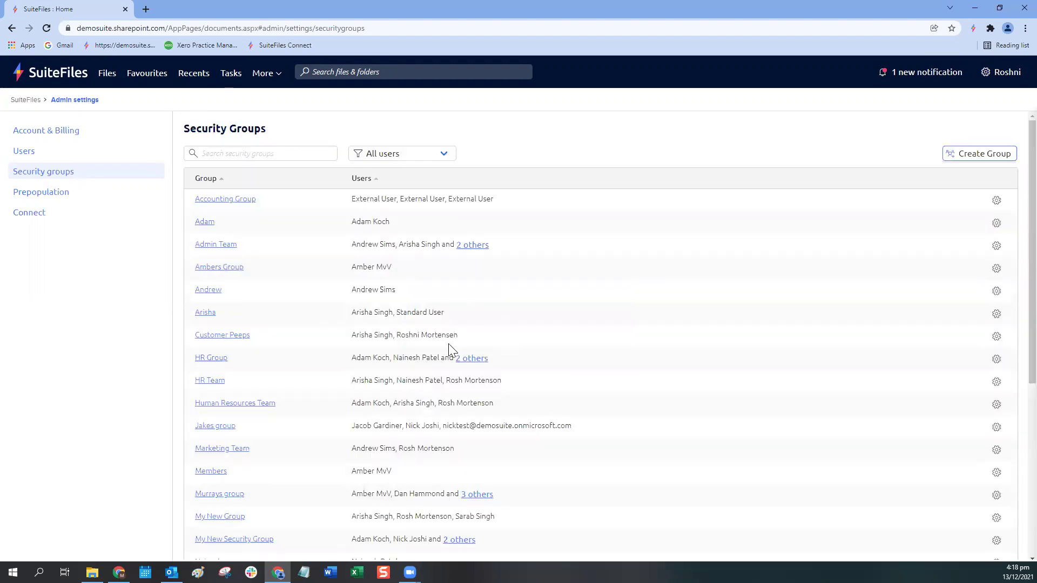
{"action": "scroll", "coordinate": [305, 374], "scroll_direction": "down", "scroll_amount": 5}
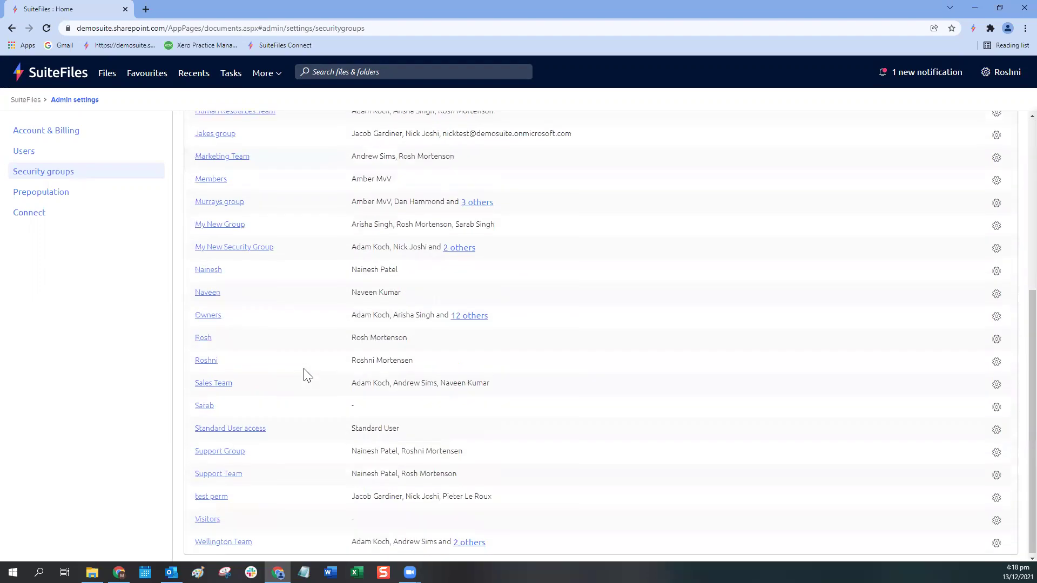
{"action": "left_click", "coordinate": [206, 406]}
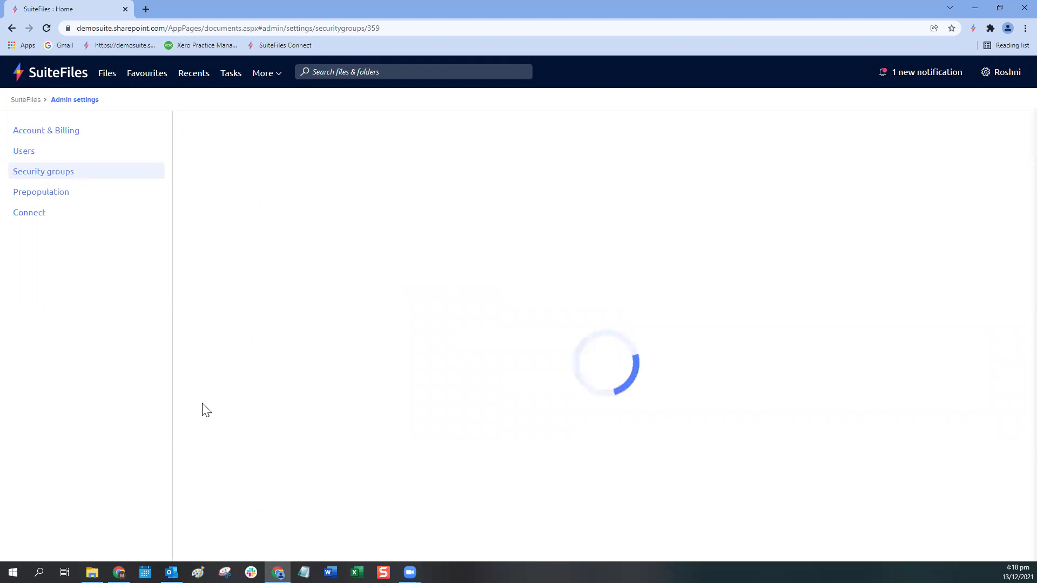
- Search for the matching user and add them as the group's only member
{"action": "left_click", "coordinate": [876, 155]}
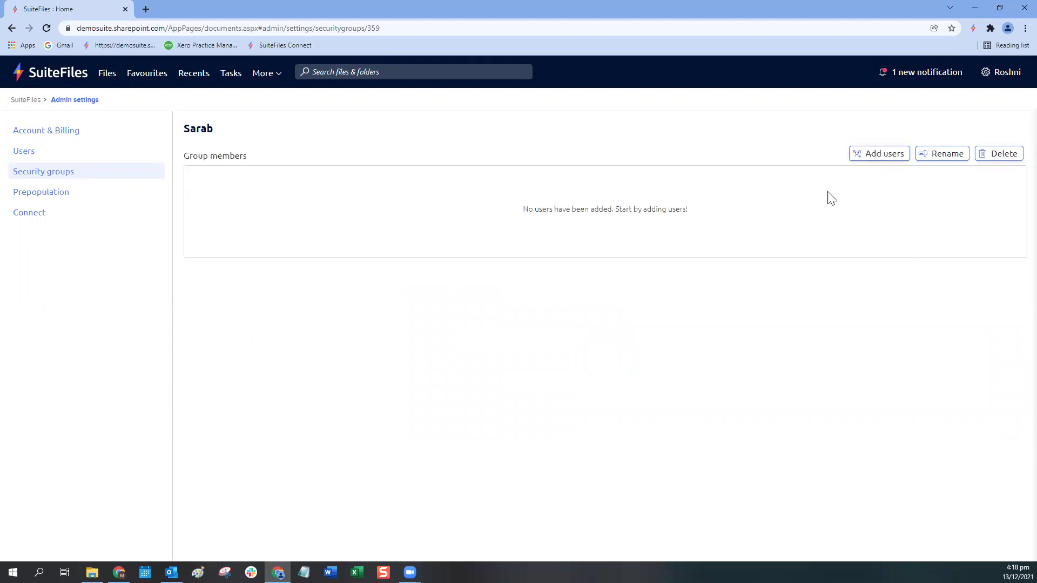
{"action": "left_click", "coordinate": [592, 309]}
{"action": "type", "text": "sarab"}
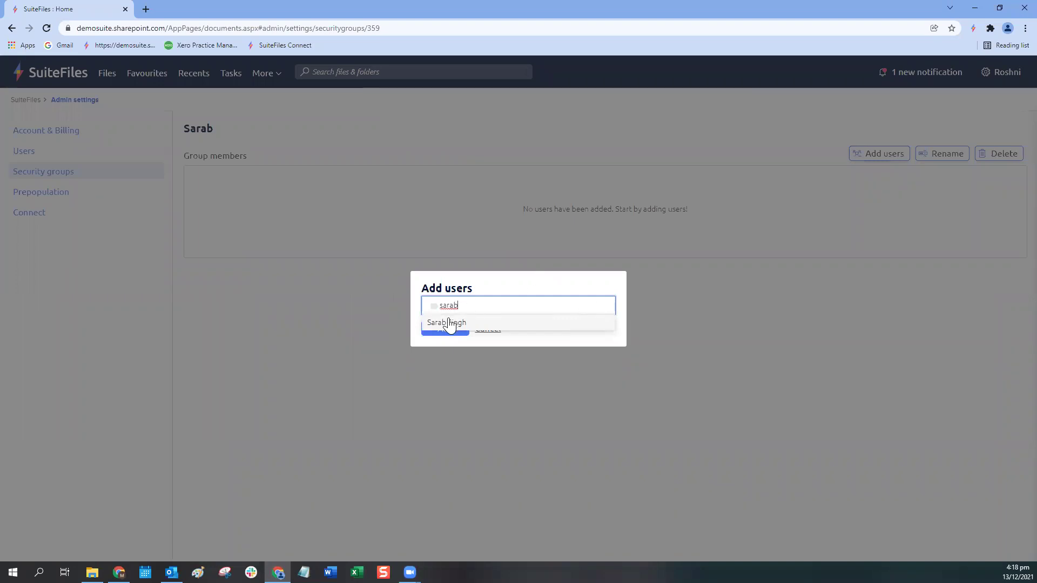
{"action": "left_click", "coordinate": [447, 322]}
{"action": "left_click", "coordinate": [446, 330]}
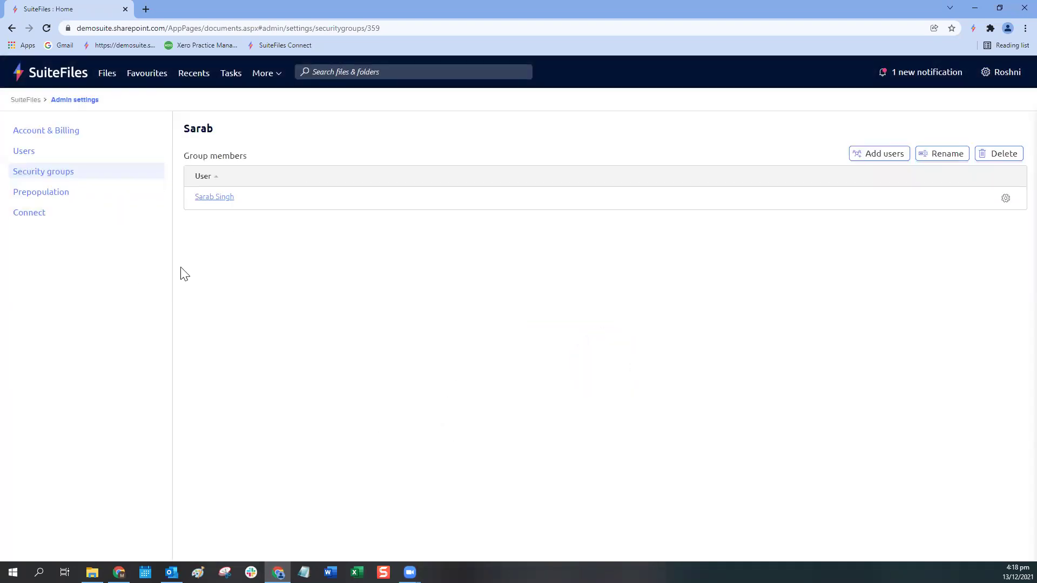
{"action": "left_click", "coordinate": [107, 76]}
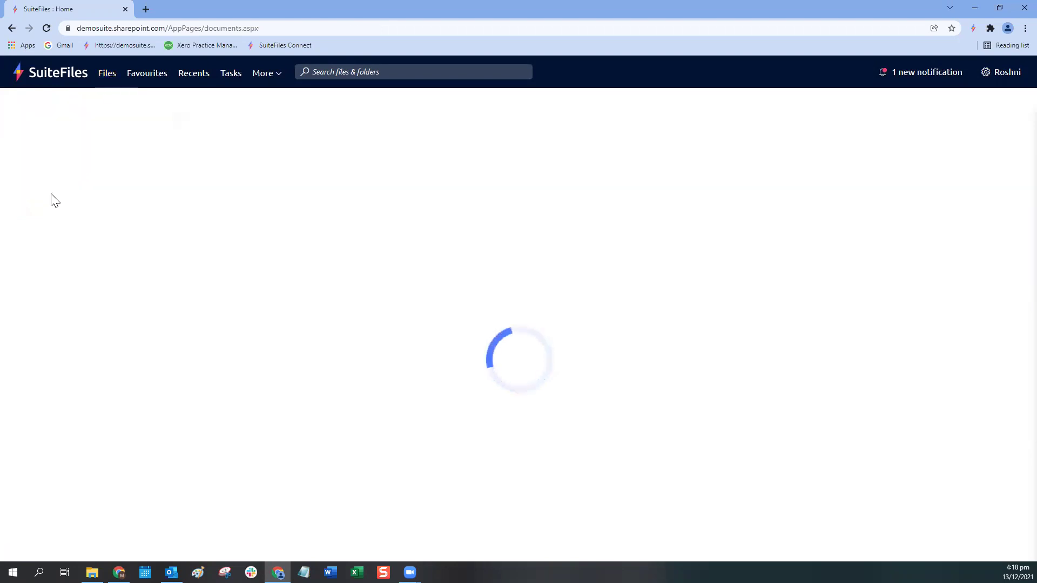
- Add the new security group as editors in the Manage Permissions settings of the user's Personal folder
{"action": "left_click", "coordinate": [70, 267]}
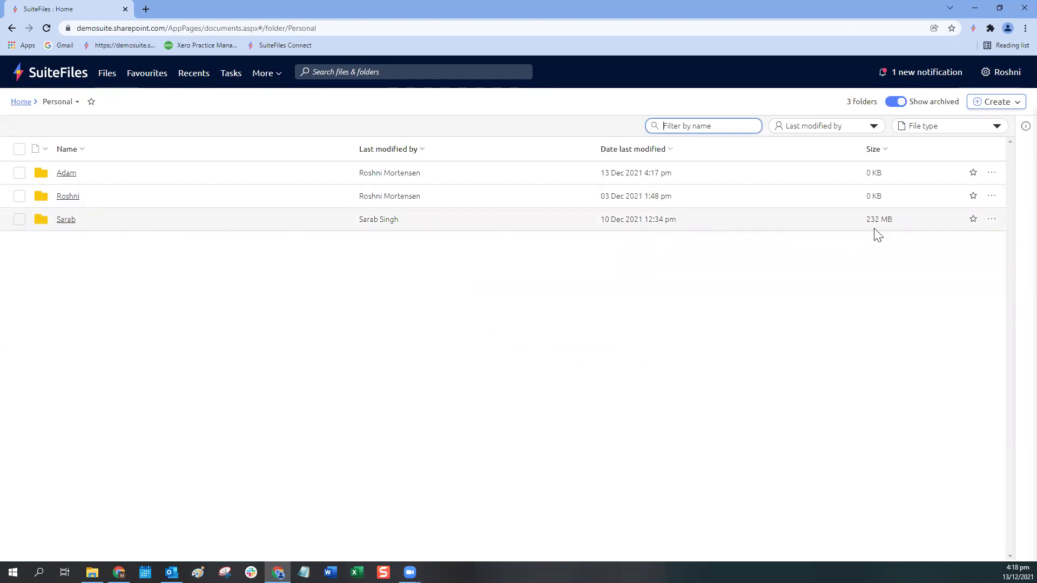
{"action": "left_click", "coordinate": [991, 221]}
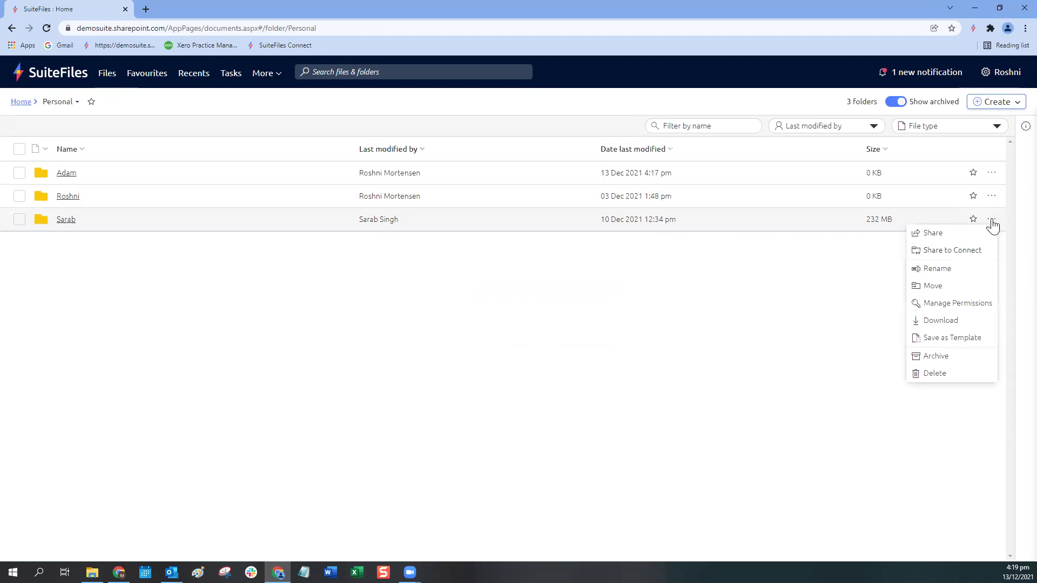
{"action": "left_click", "coordinate": [939, 303]}
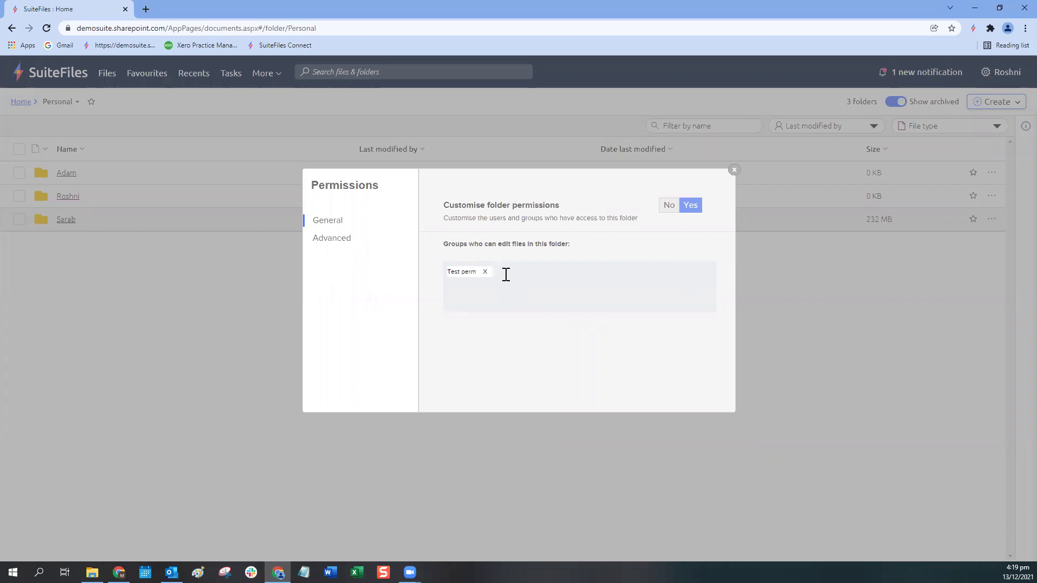
{"action": "type", "text": "sarab"}
{"action": "left_click", "coordinate": [456, 322]}
{"action": "left_click", "coordinate": [734, 173]}
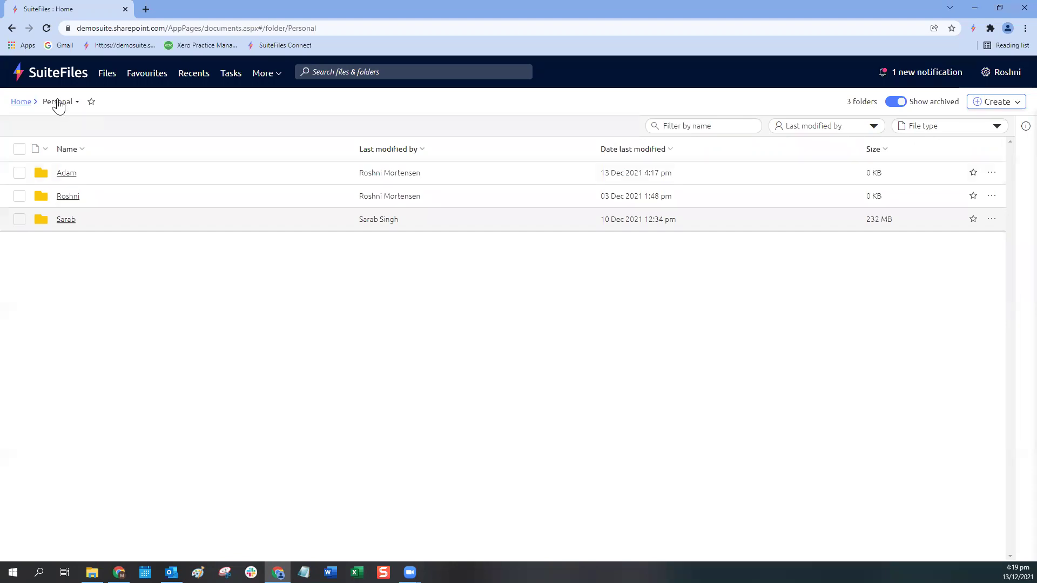
{"action": "left_click", "coordinate": [21, 102]}
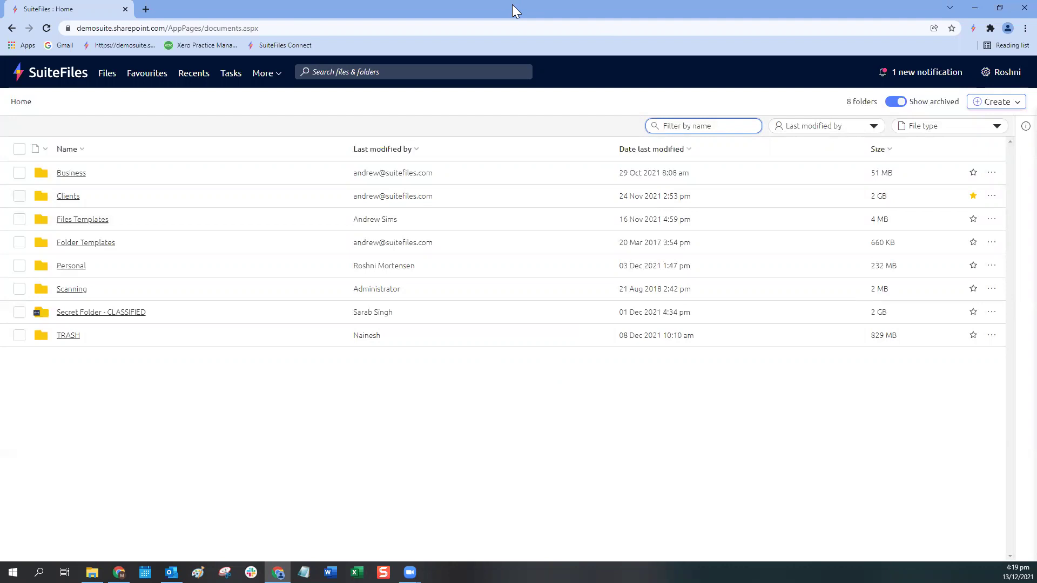
- Open Xero Practice Manager from its bookmark in a fresh browser tab
{"action": "left_click", "coordinate": [202, 47]}
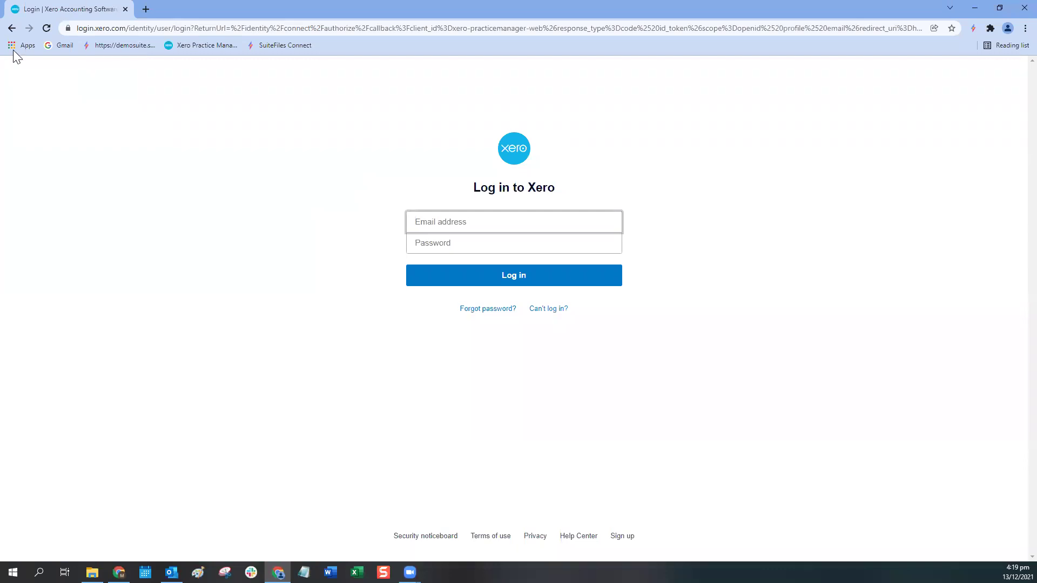
{"action": "left_click", "coordinate": [12, 28]}
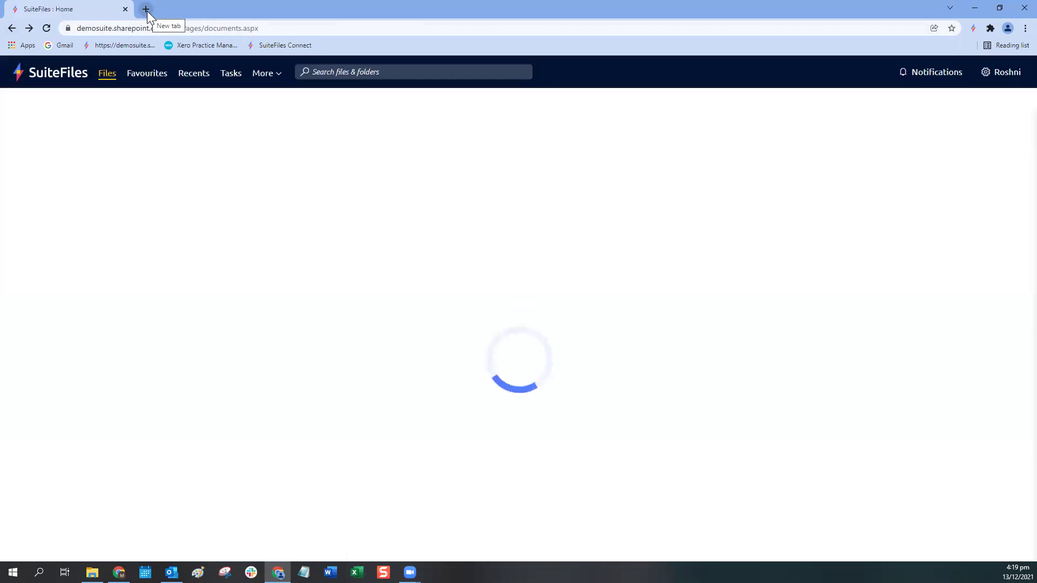
{"action": "left_click", "coordinate": [146, 10]}
{"action": "left_click", "coordinate": [181, 45]}
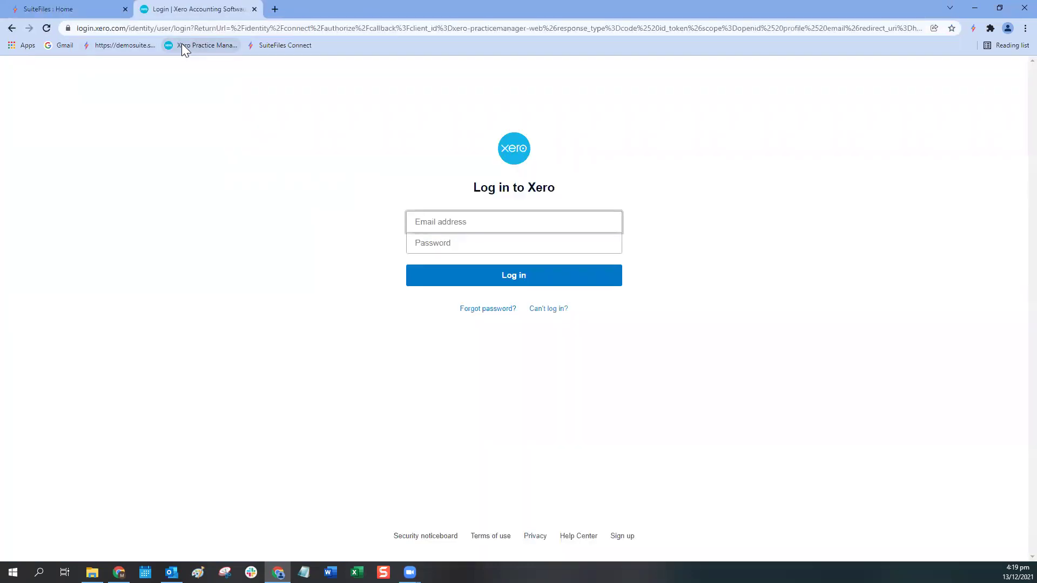
- Log in with the saved account e-mail and pasted password, then enter the two-factor code
{"action": "left_click", "coordinate": [427, 224]}
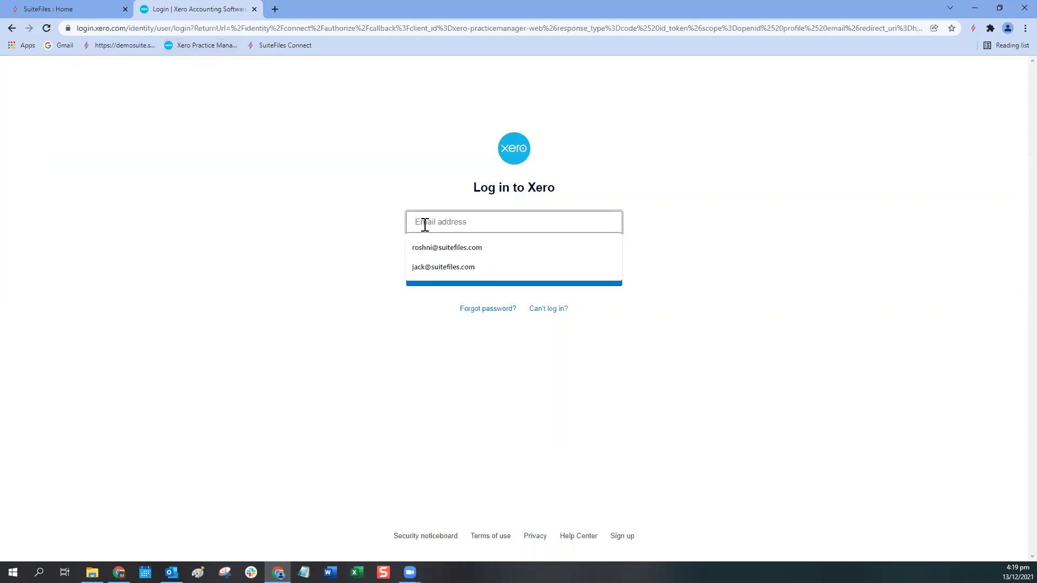
{"action": "left_click", "coordinate": [437, 248]}
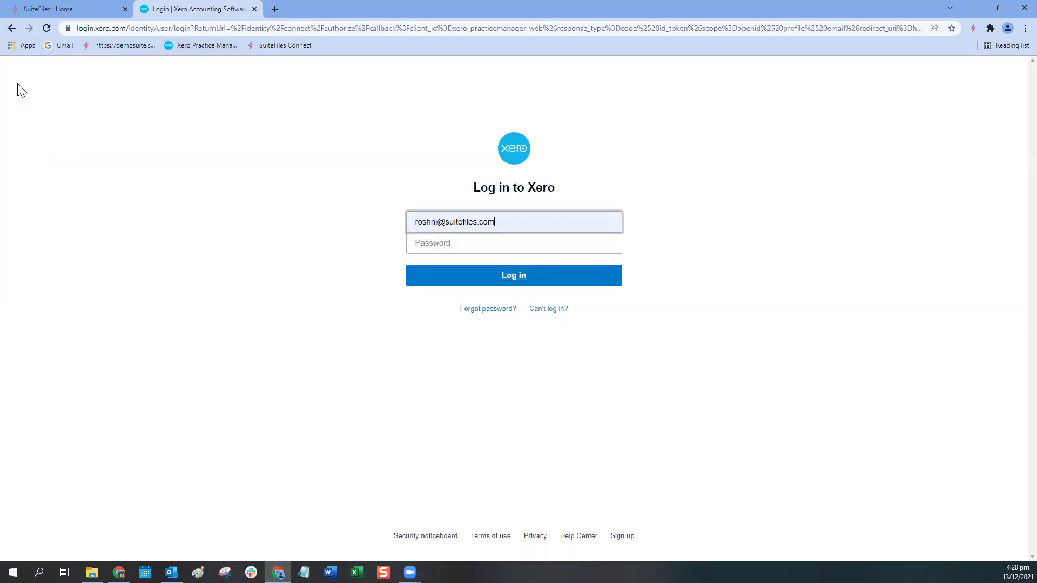
{"action": "key", "text": "alt+Tab"}
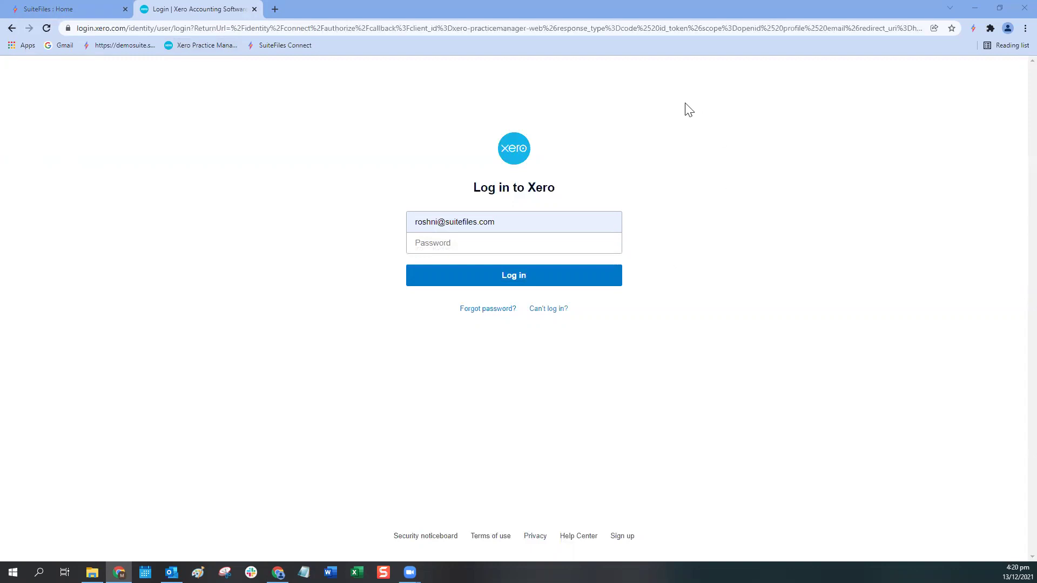
{"action": "left_click", "coordinate": [467, 239]}
{"action": "key", "text": "ctrl+v"}
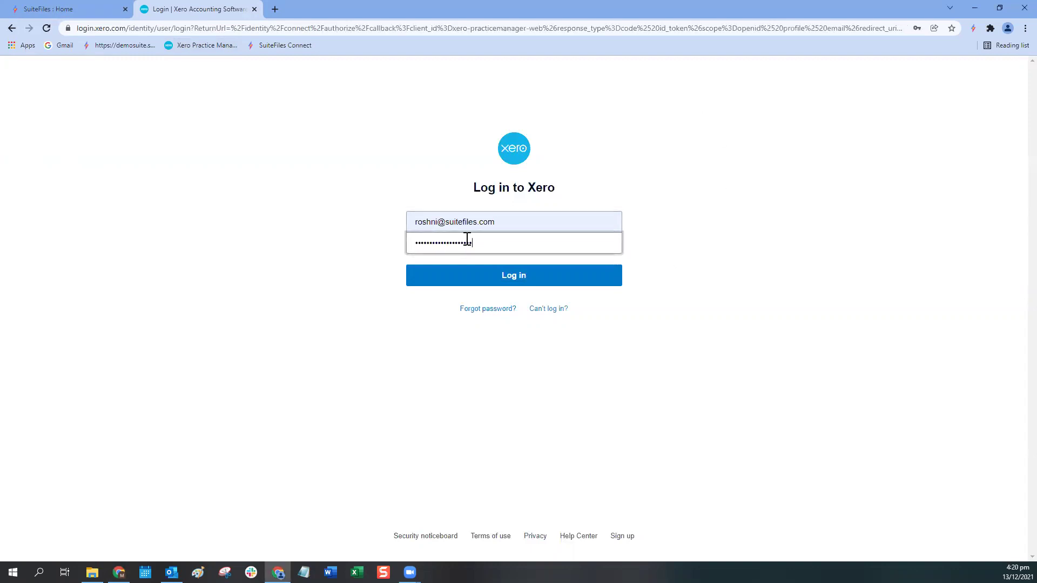
{"action": "left_click", "coordinate": [488, 275]}
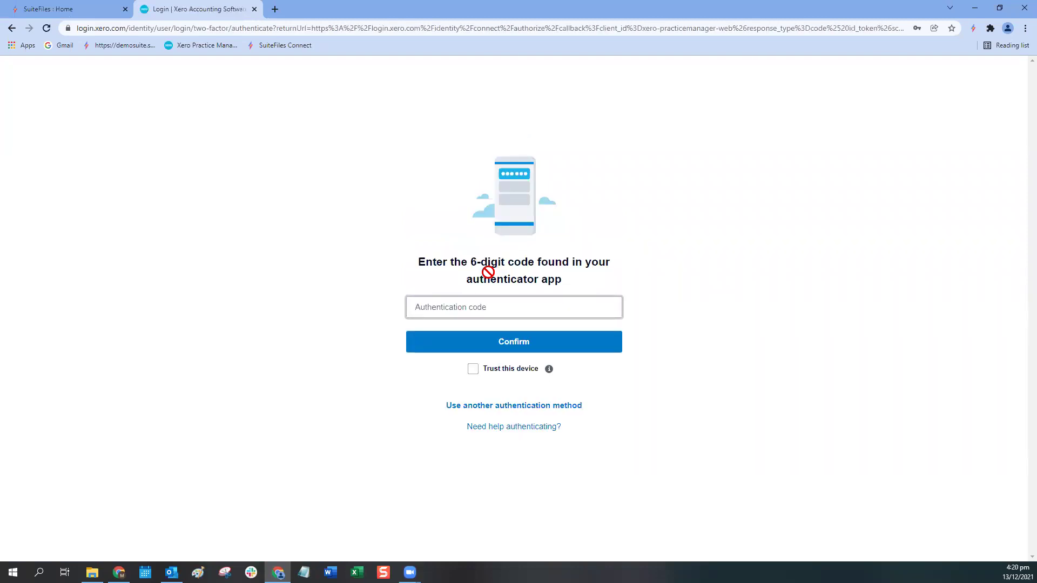
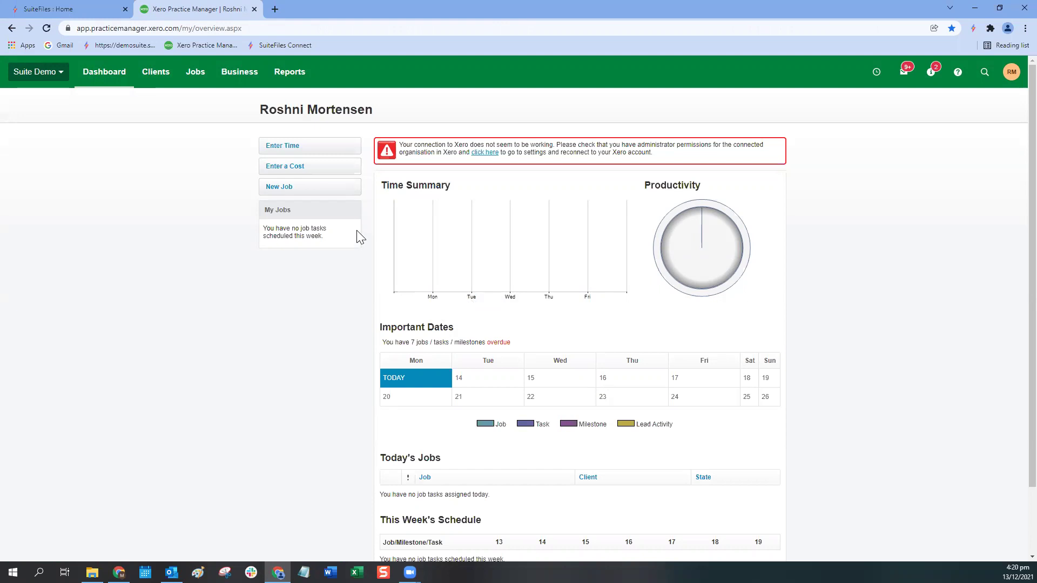
- Go to Business > Settings > Staff and open a staff member's edit page
{"action": "left_click", "coordinate": [247, 79]}
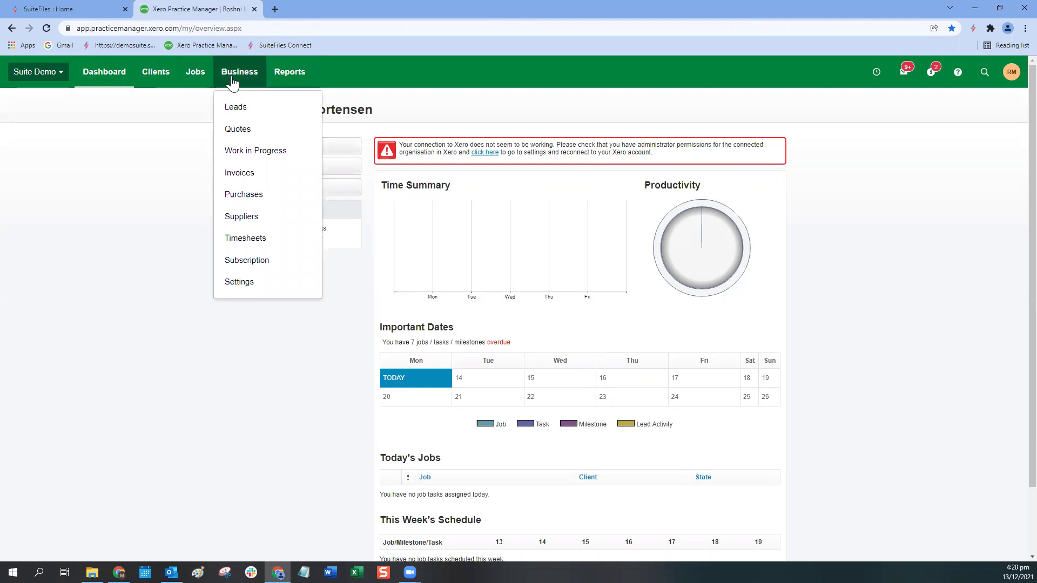
{"action": "left_click", "coordinate": [233, 285]}
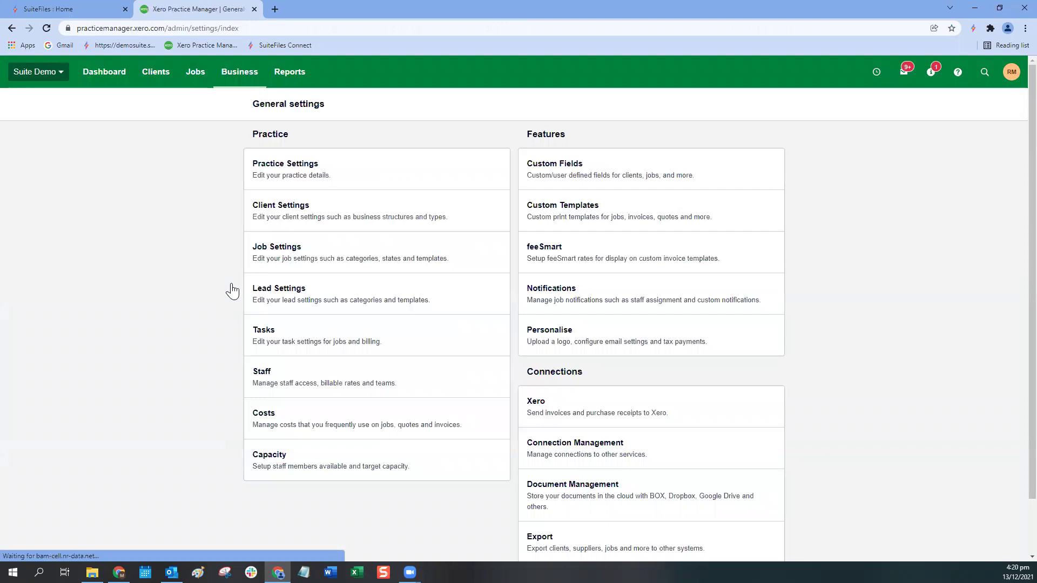
{"action": "left_click", "coordinate": [261, 378]}
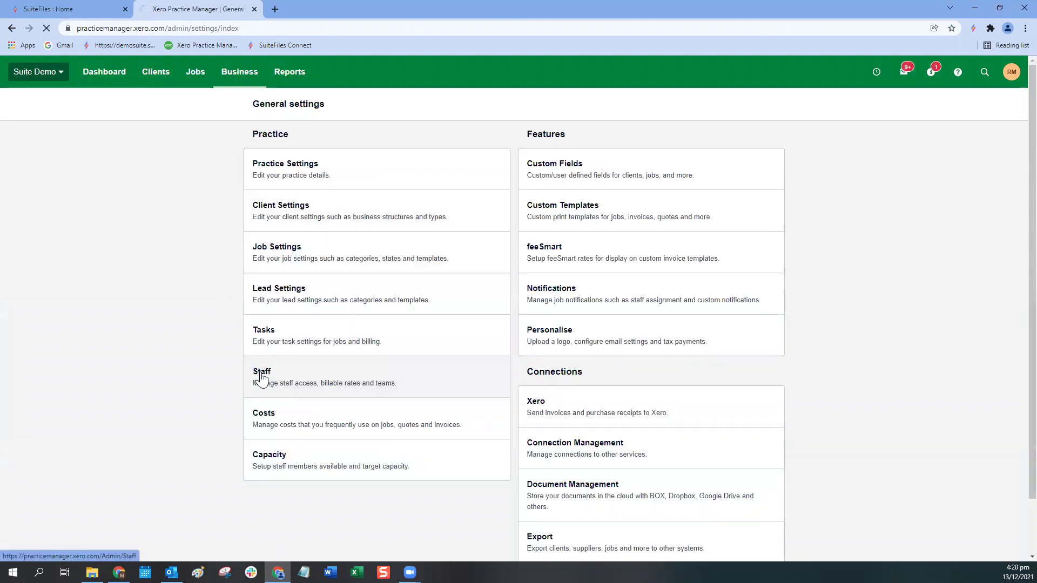
{"action": "scroll", "coordinate": [472, 310], "scroll_direction": "down", "scroll_amount": 3}
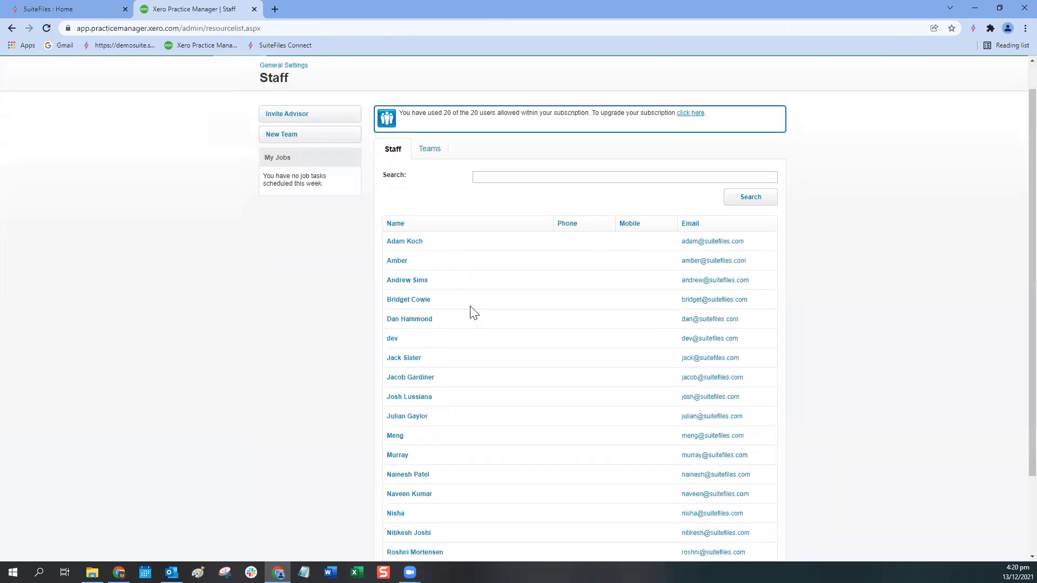
{"action": "left_click", "coordinate": [395, 456]}
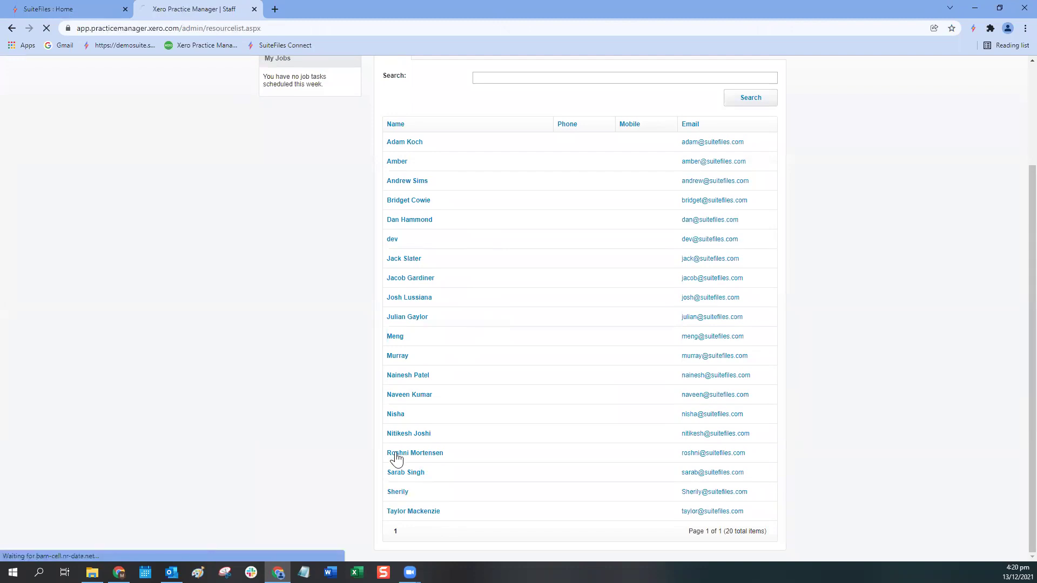
- Point out the API Access Privileges section and its Authorise 3rd Party Full Access option
{"action": "scroll", "coordinate": [456, 219], "scroll_direction": "down", "scroll_amount": 10}
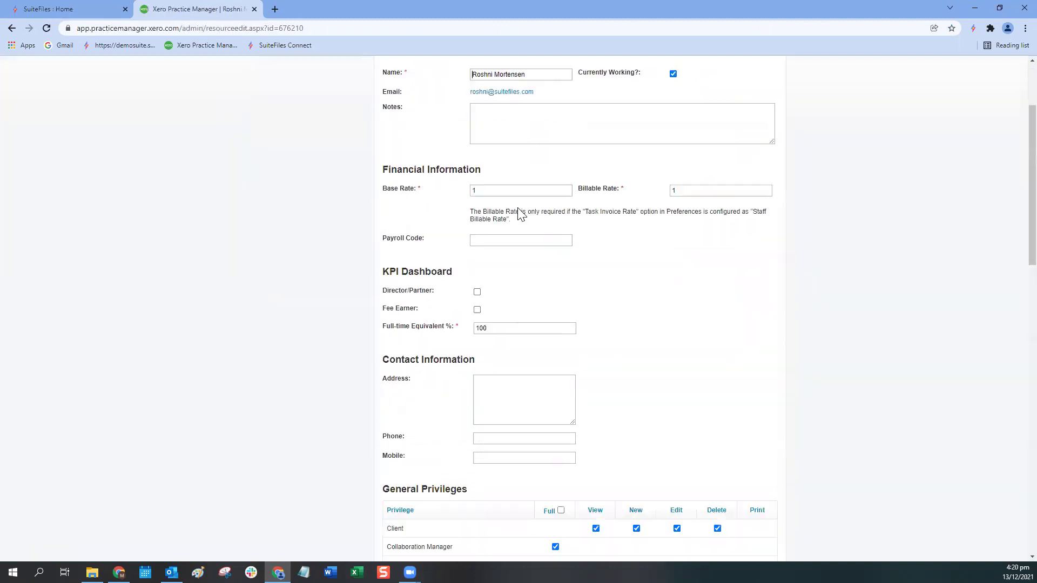
{"action": "scroll", "coordinate": [511, 224], "scroll_direction": "down", "scroll_amount": 9}
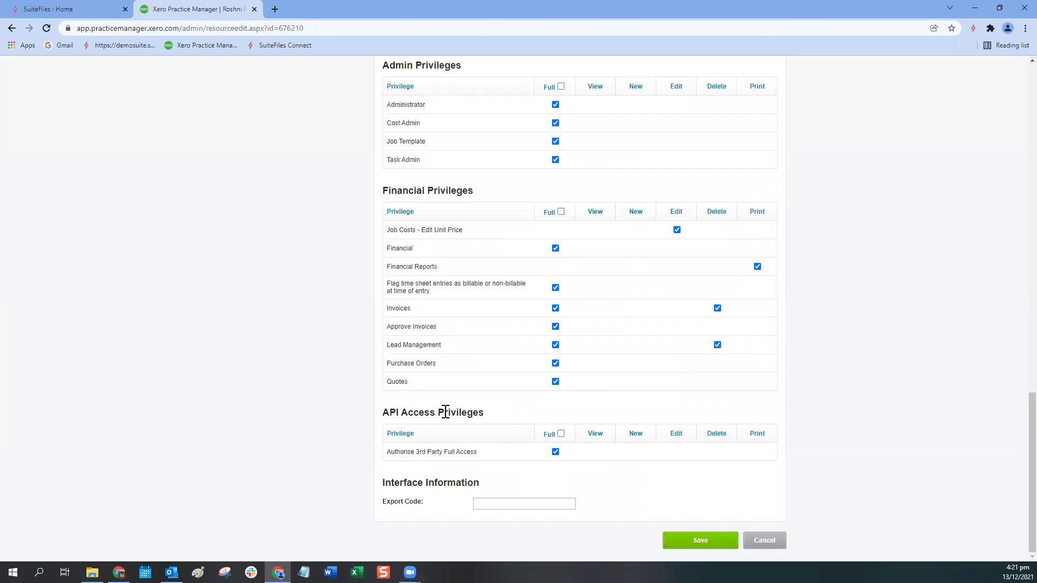
{"action": "triple_click", "coordinate": [446, 414]}
{"action": "left_click", "coordinate": [553, 469]}
{"action": "left_click_drag", "start_coordinate": [387, 451], "coordinate": [473, 450]}
{"action": "left_click", "coordinate": [498, 478]}
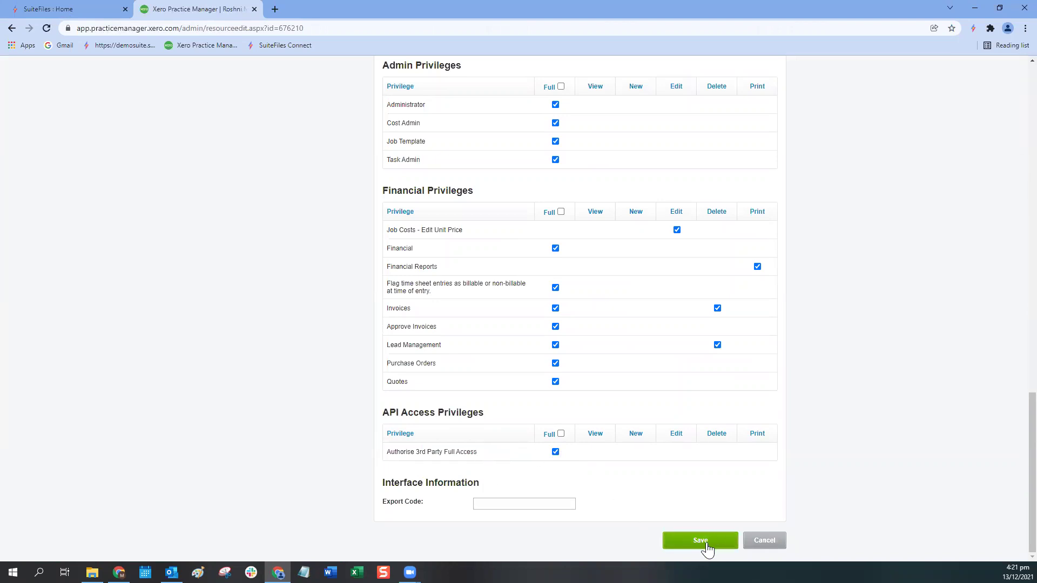
- Cancel the staff edit and open SuiteFiles' Manage integrations page in a new tab
{"action": "left_click", "coordinate": [766, 543]}
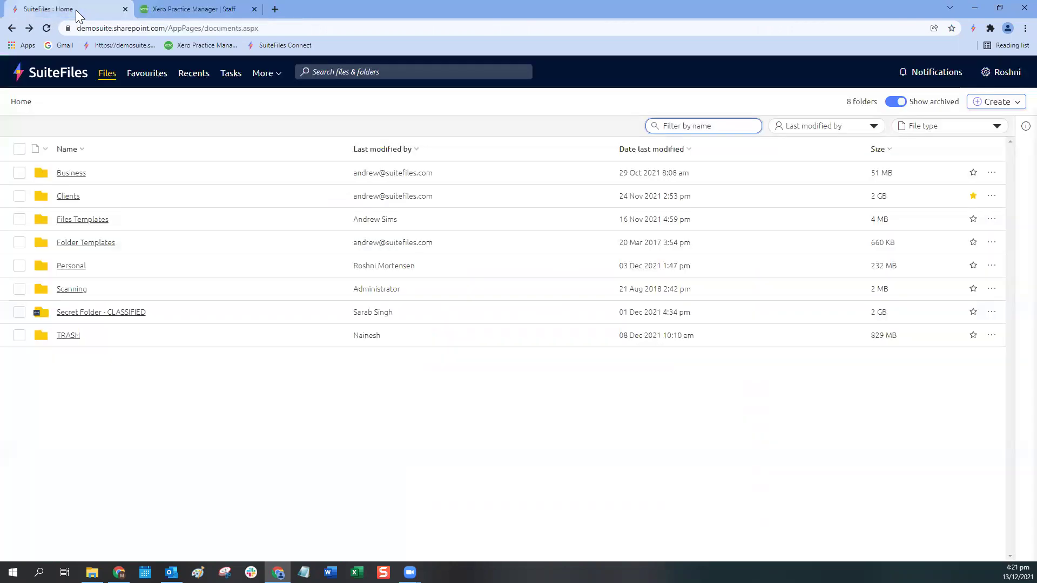
{"action": "left_click", "coordinate": [1007, 72]}
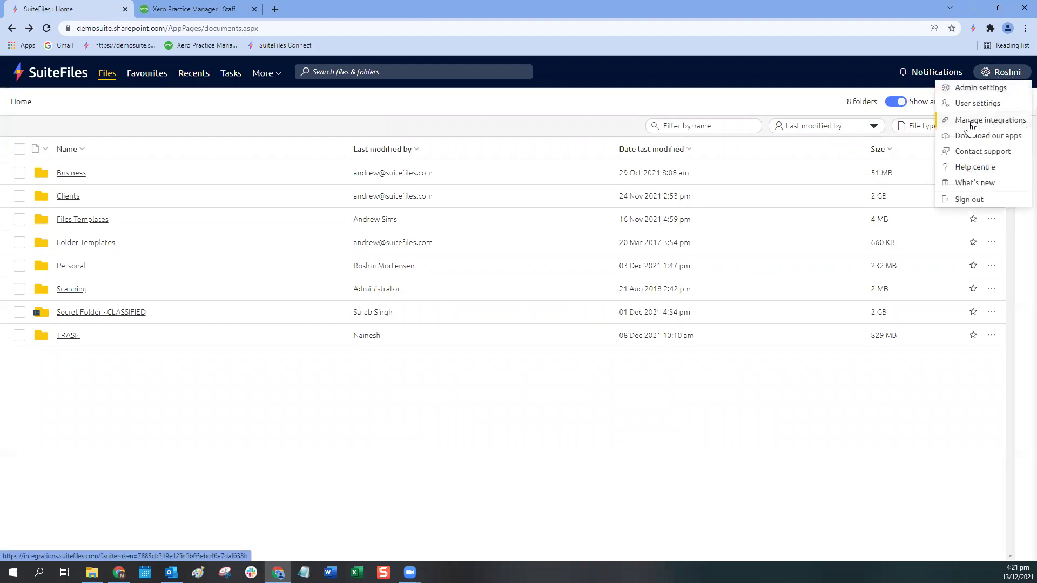
{"action": "left_click", "coordinate": [970, 121]}
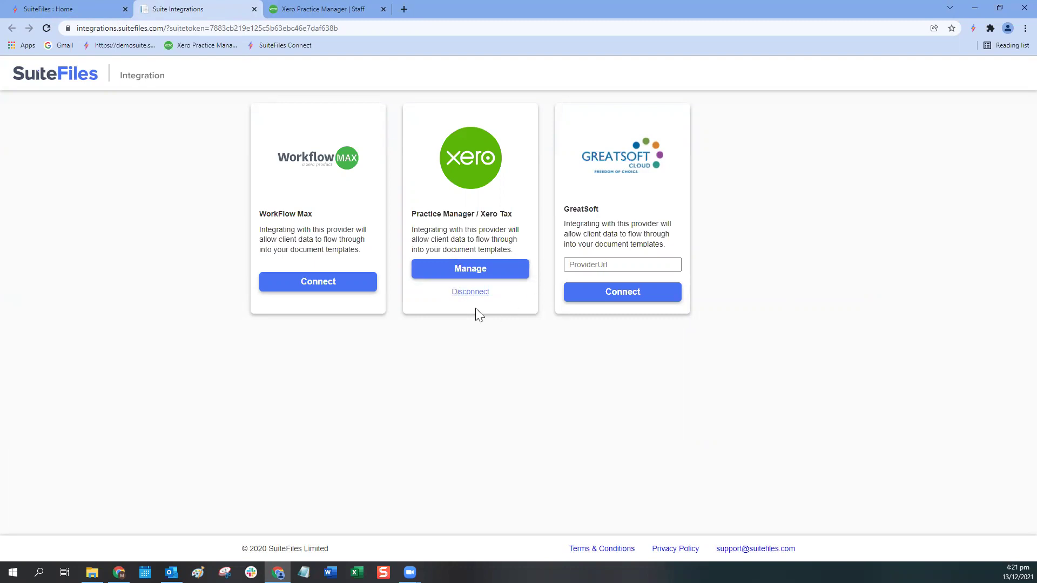
- Confirm Practice Manager / Xero Tax is listed as connected, then return to the SuiteFiles home tab
{"action": "left_click_drag", "start_coordinate": [411, 214], "coordinate": [488, 222]}
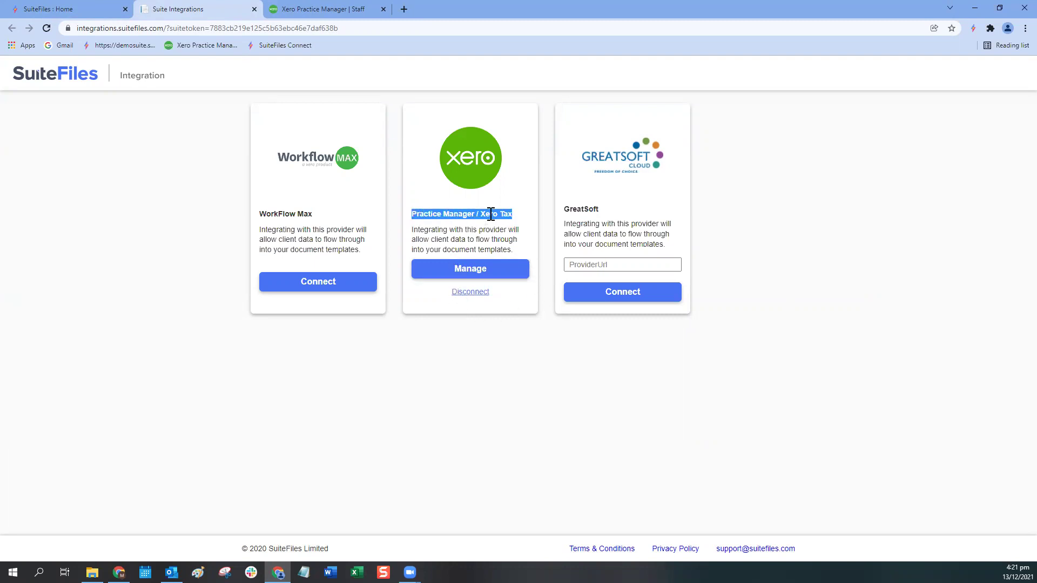
{"action": "left_click", "coordinate": [490, 214]}
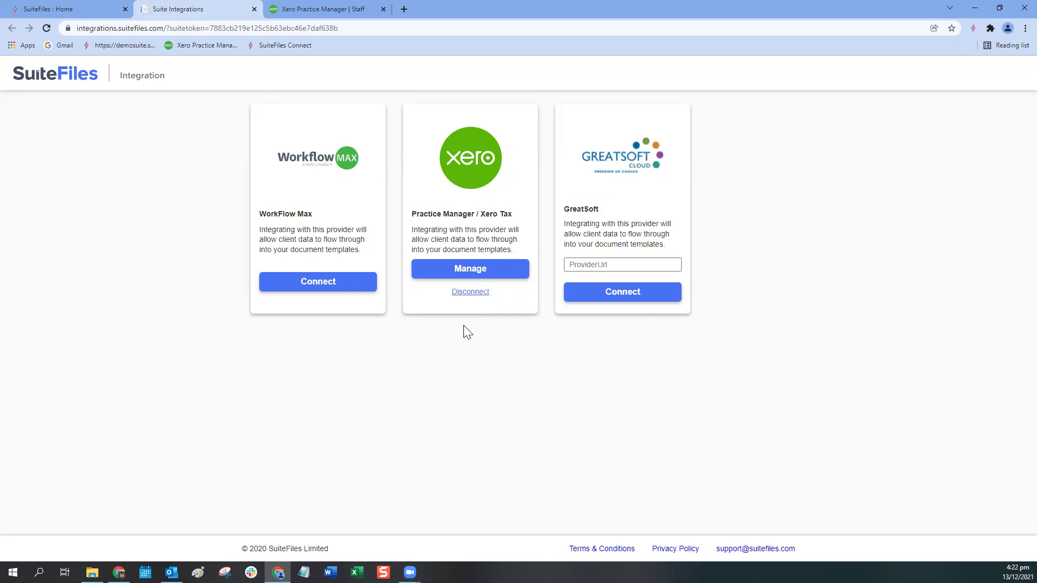
{"action": "left_click", "coordinate": [90, 9]}
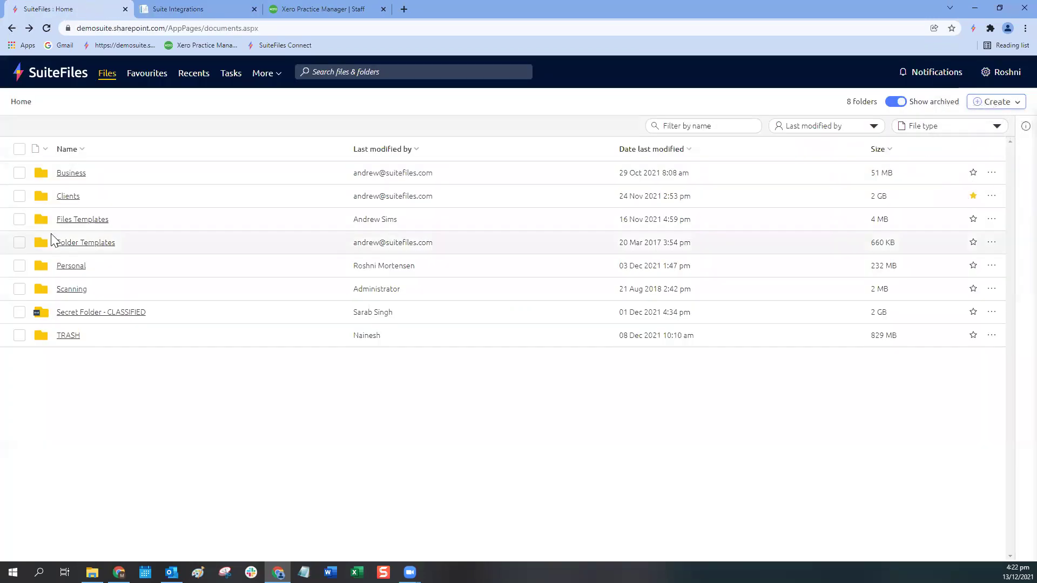
- In the Clients folder, choose View client in XPM from the 3CX Limited row's menu
{"action": "left_click", "coordinate": [68, 197]}
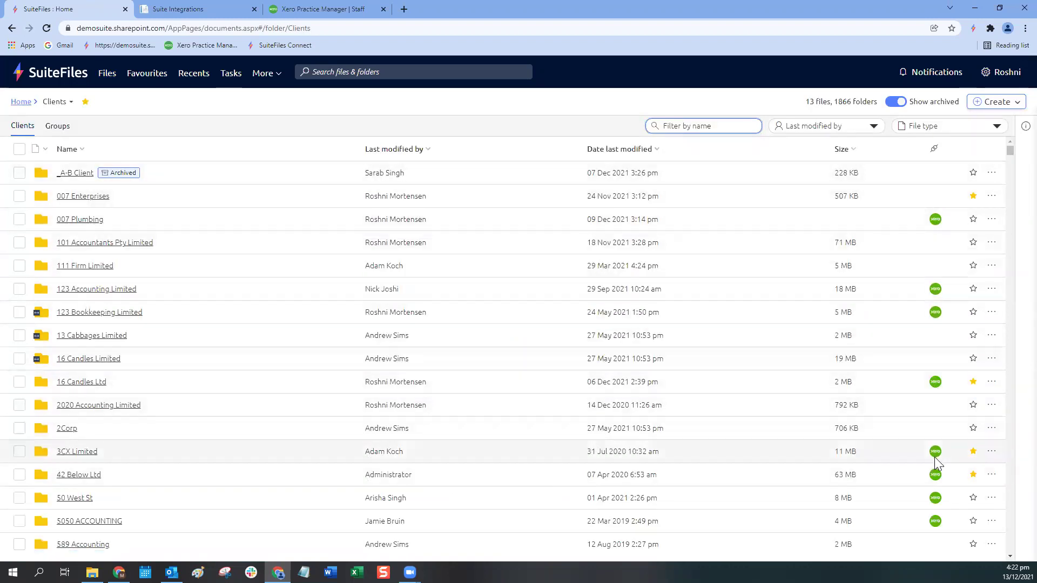
{"action": "scroll", "coordinate": [935, 459], "scroll_direction": "down", "scroll_amount": 2}
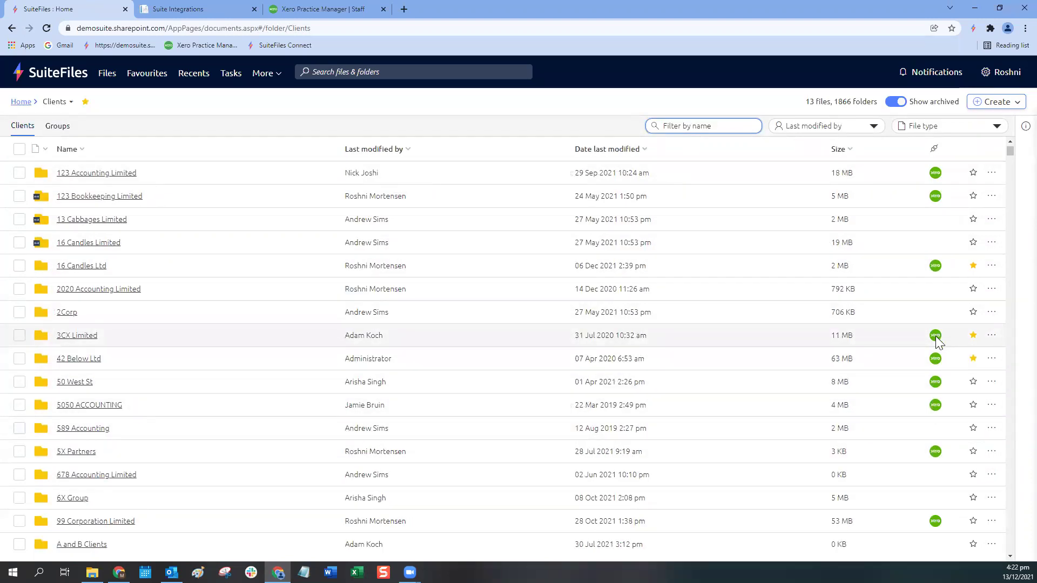
{"action": "left_click", "coordinate": [990, 342]}
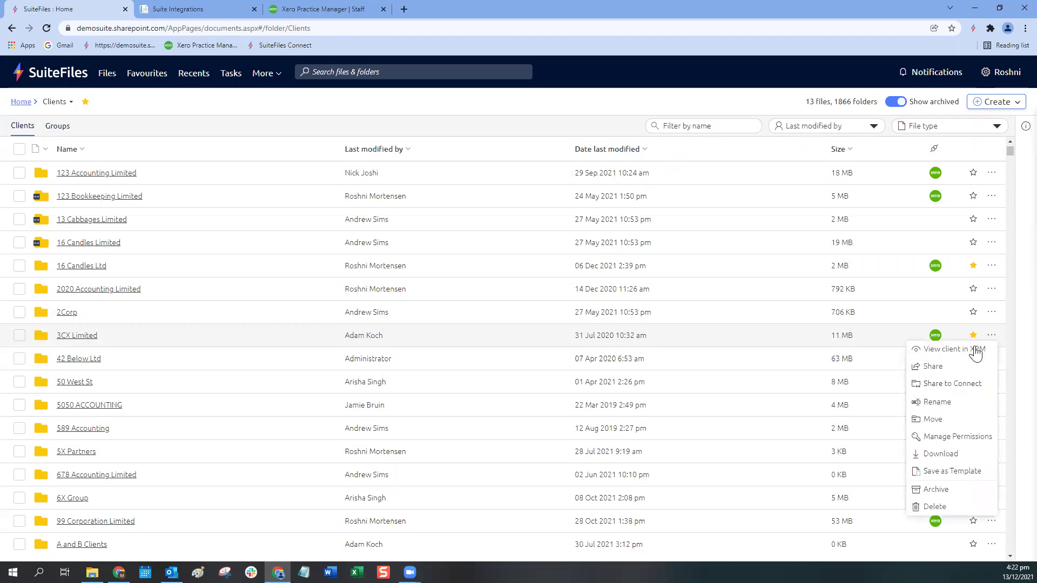
{"action": "left_click", "coordinate": [944, 350]}
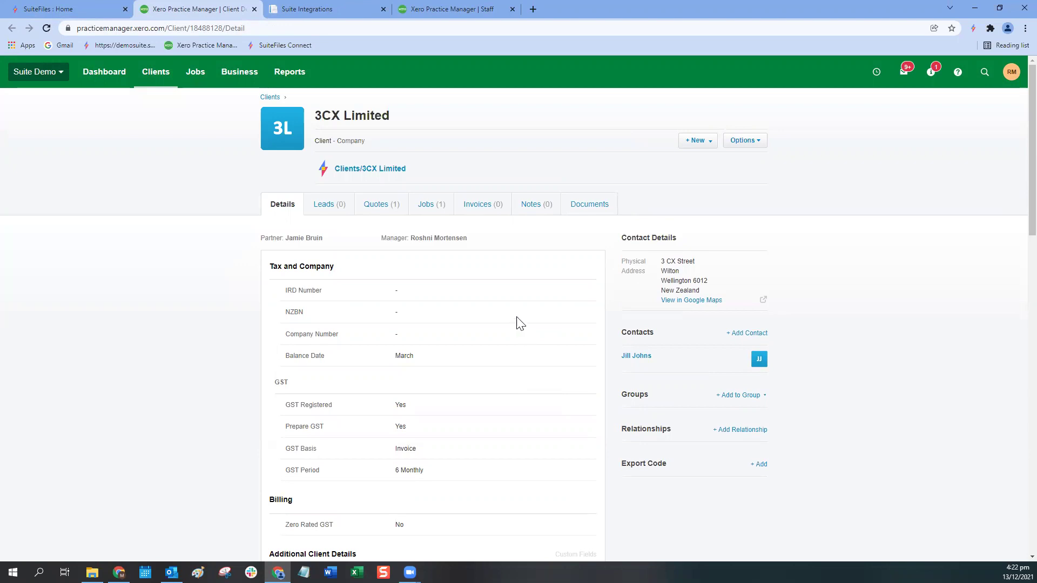
- Follow the Clients/3CX Limited SuiteFiles link on the client page
{"action": "left_click", "coordinate": [359, 169]}
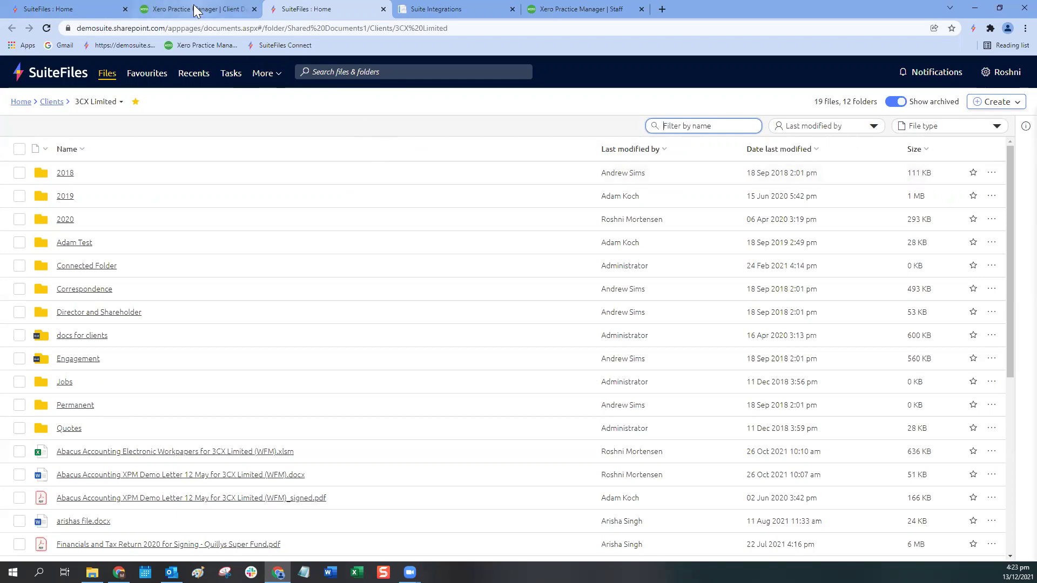
- Switch back to the first SuiteFiles tab showing the full Clients folder list
{"action": "left_click", "coordinate": [87, 7]}
{"action": "left_click", "coordinate": [427, 9]}
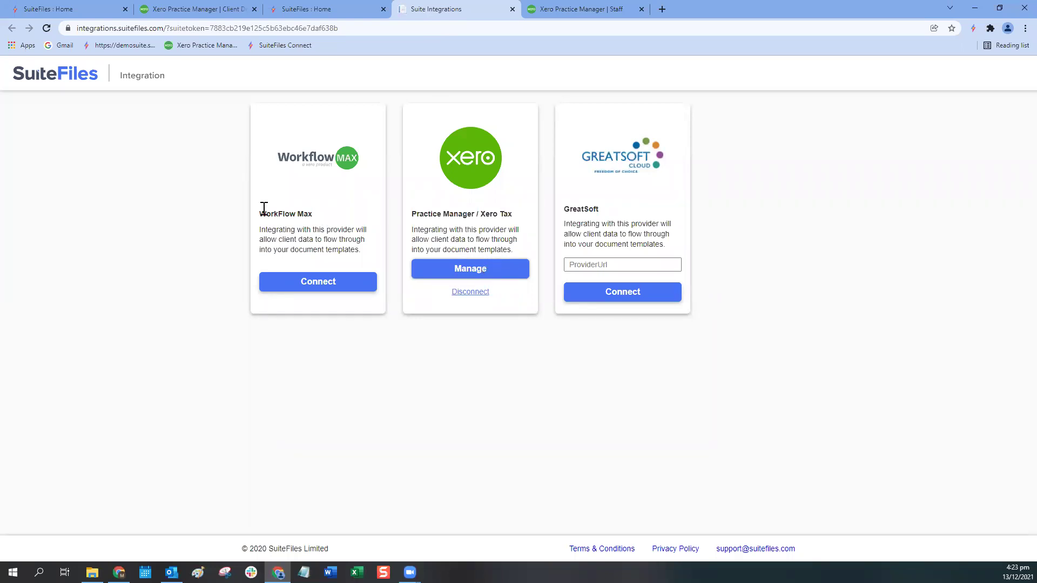
{"action": "left_click", "coordinate": [35, 7]}
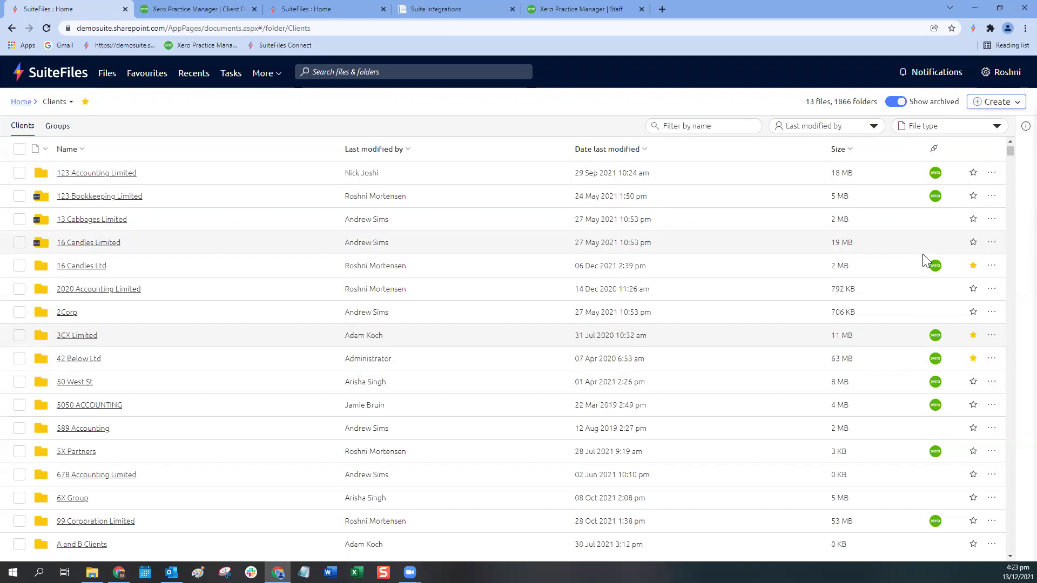
- Choose Download our apps from the account menu
{"action": "left_click", "coordinate": [994, 78]}
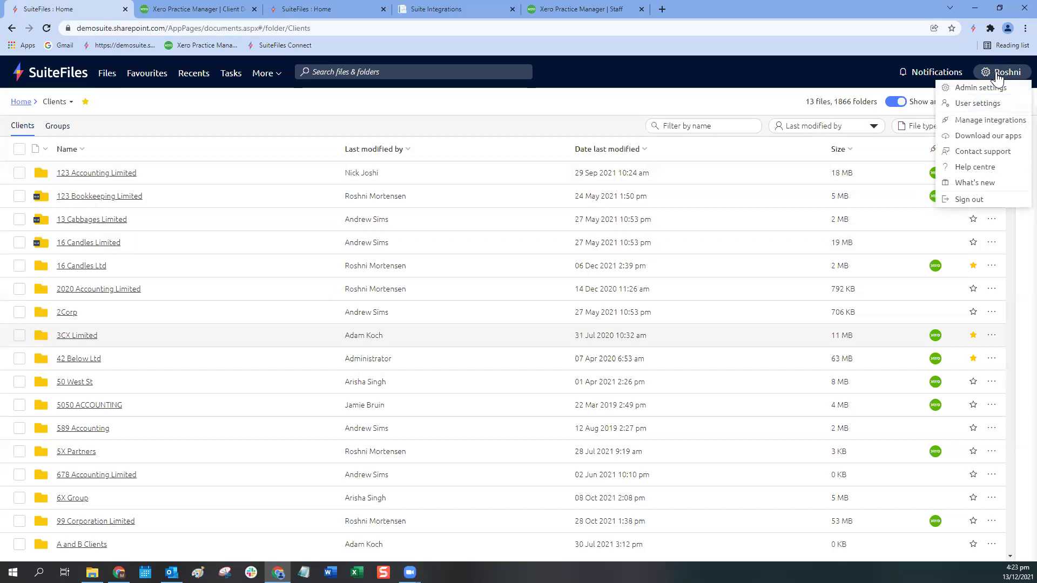
{"action": "left_click", "coordinate": [989, 137]}
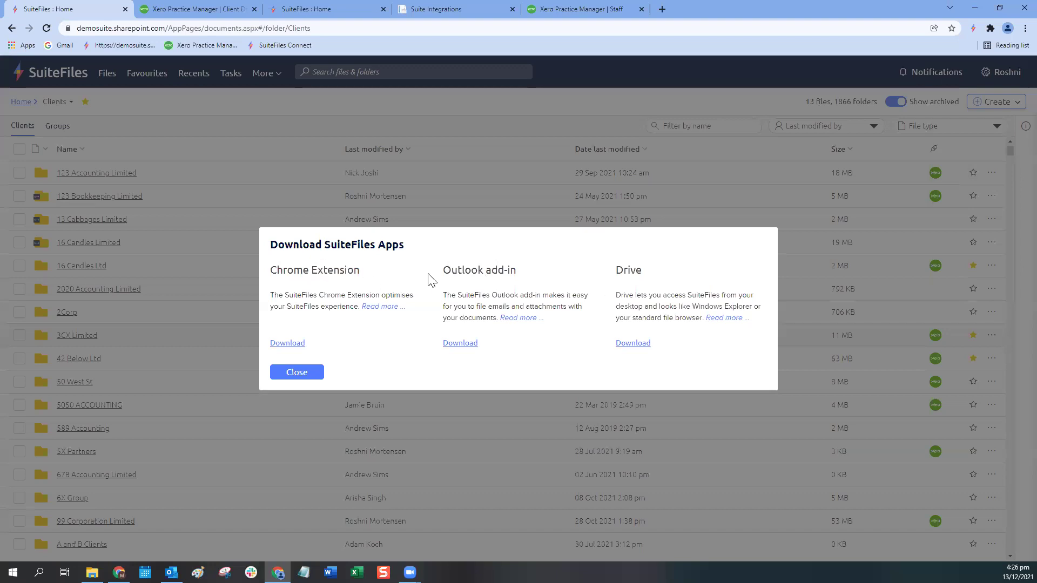
{"action": "triple_click", "coordinate": [303, 270]}
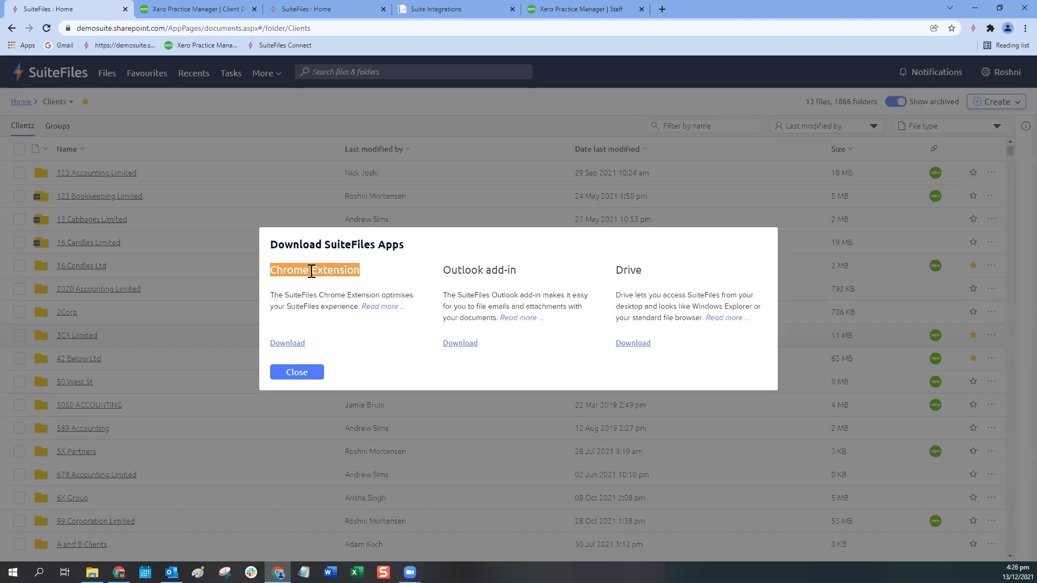
{"action": "double_click", "coordinate": [454, 271]}
{"action": "left_click", "coordinate": [627, 264]}
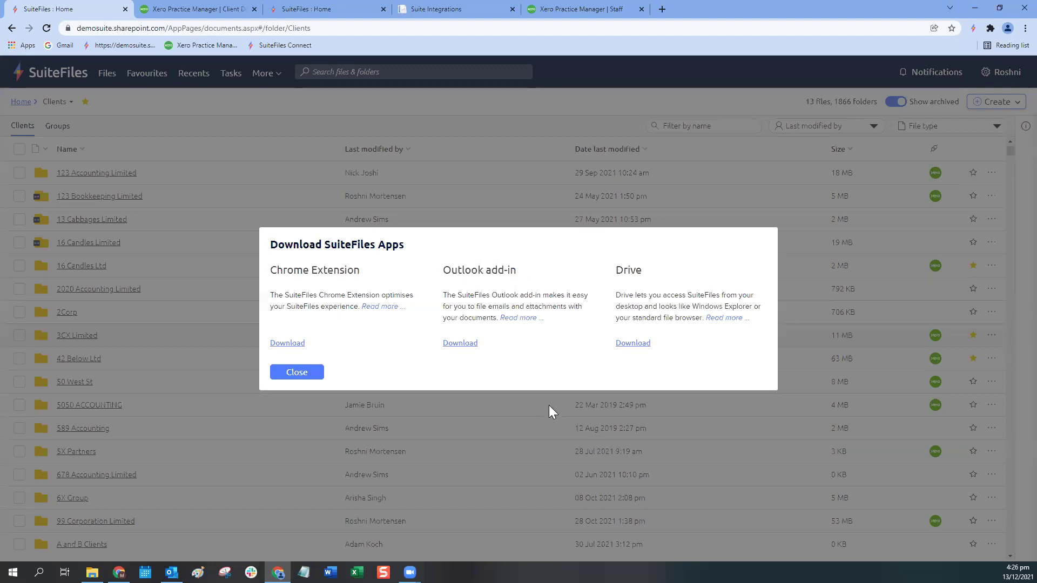
{"action": "double_click", "coordinate": [629, 269]}
{"action": "left_click", "coordinate": [276, 371]}
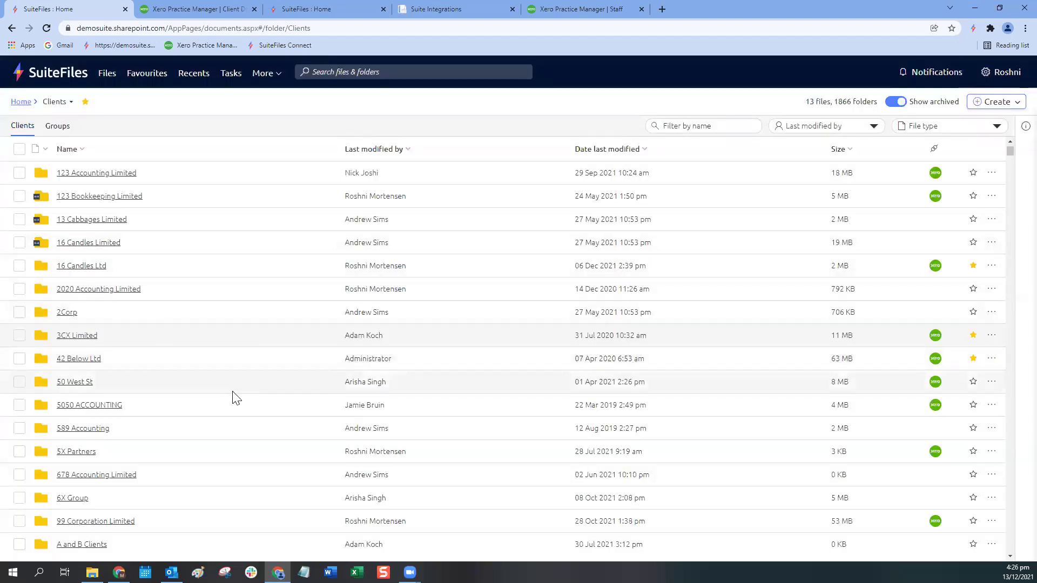
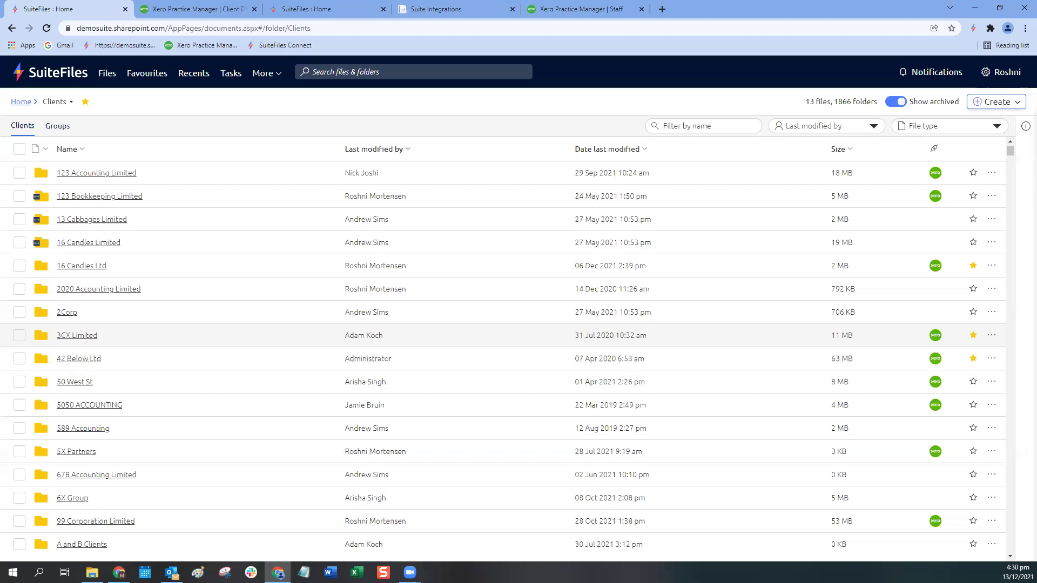
- Abandon the stalled Scans page and reload the site at demosuite.sharepoint.com's Home folder list
{"action": "left_click", "coordinate": [267, 76]}
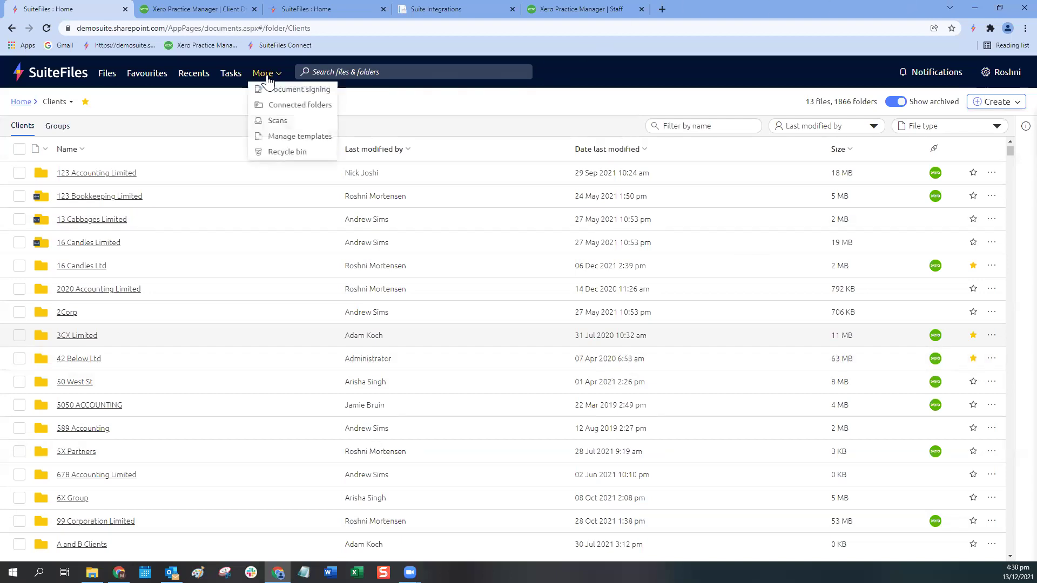
{"action": "left_click", "coordinate": [270, 121]}
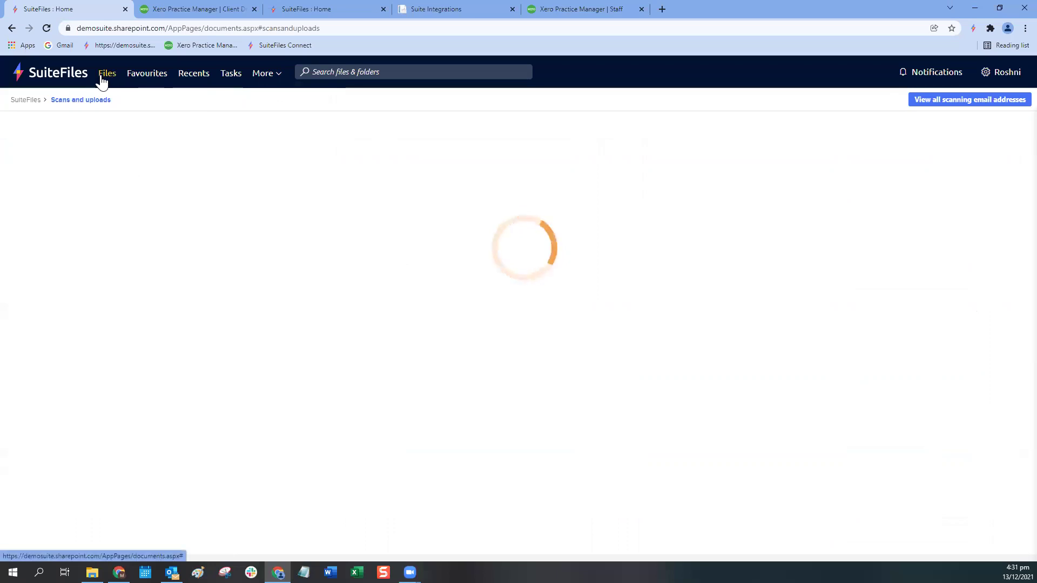
{"action": "left_click", "coordinate": [168, 25]}
{"action": "left_click", "coordinate": [190, 28]}
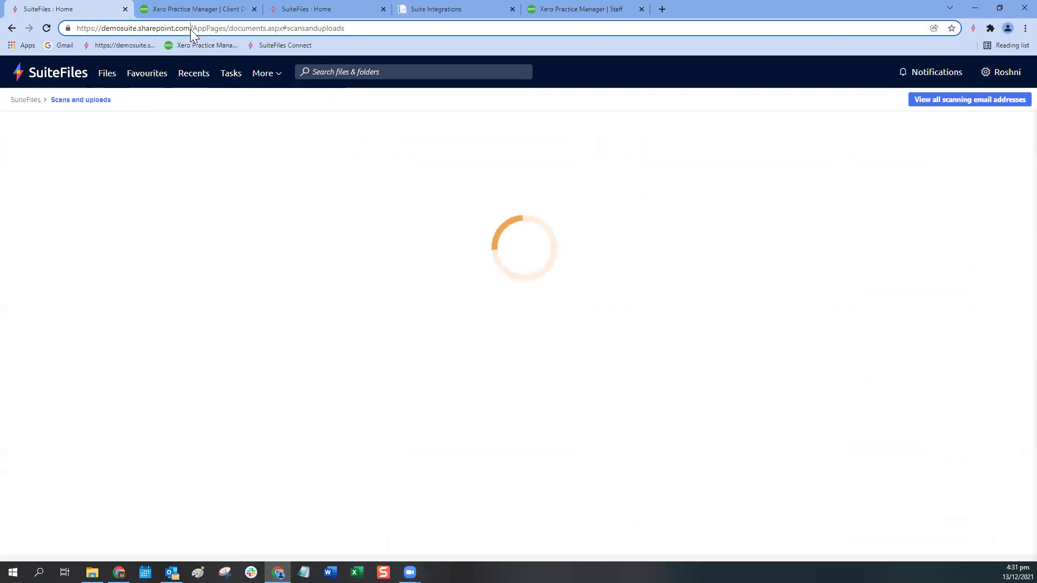
{"action": "left_click_drag", "start_coordinate": [190, 28], "coordinate": [672, 33]}
{"action": "key", "text": "BackSpace"}
{"action": "key", "text": "Return"}
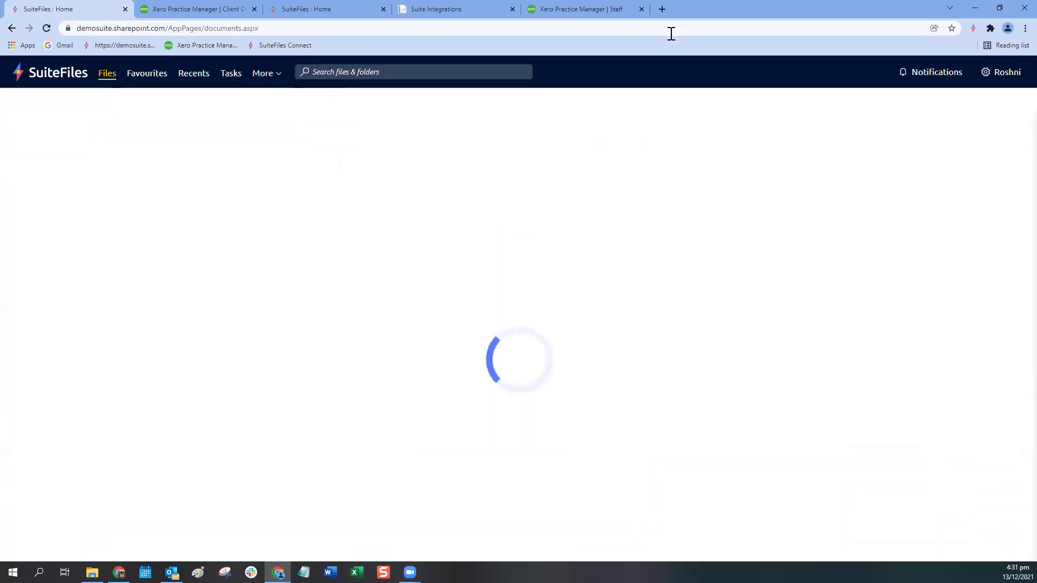
{"action": "left_click", "coordinate": [264, 74]}
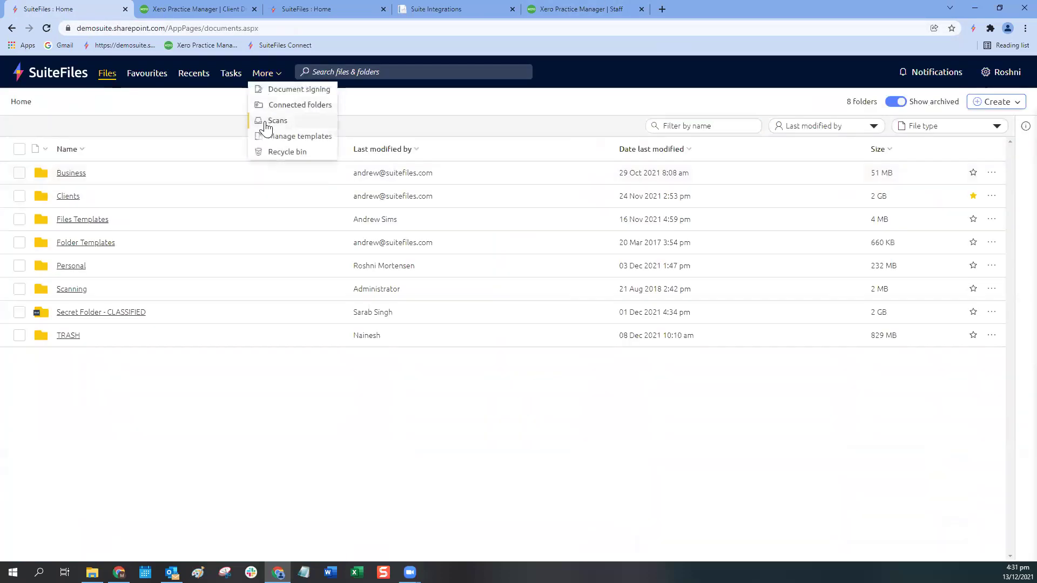
- Open Scans and uploads, preview the Job Report PDF, then close it and its options menu
{"action": "left_click", "coordinate": [269, 121]}
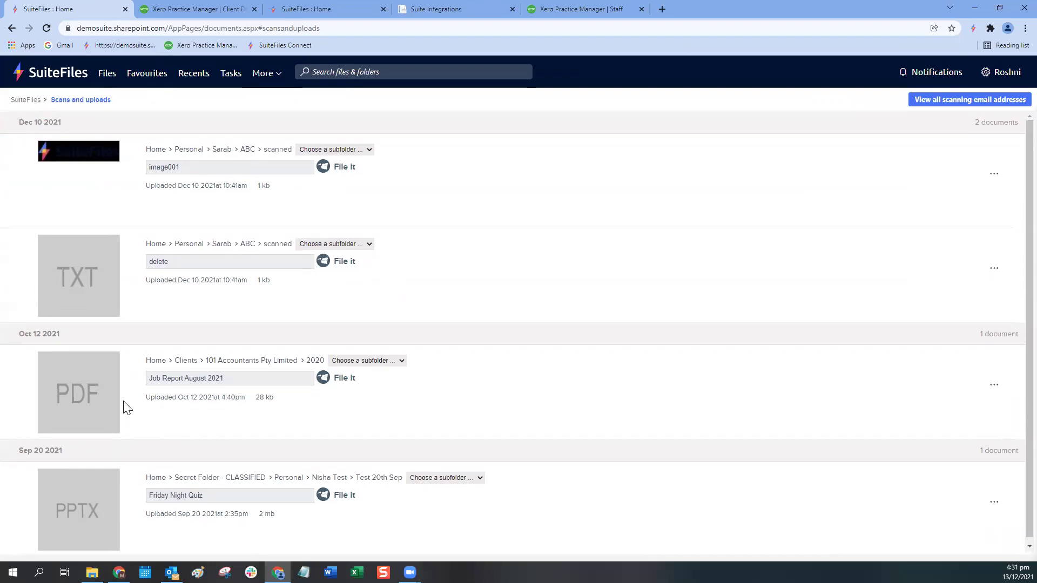
{"action": "left_click", "coordinate": [78, 385]}
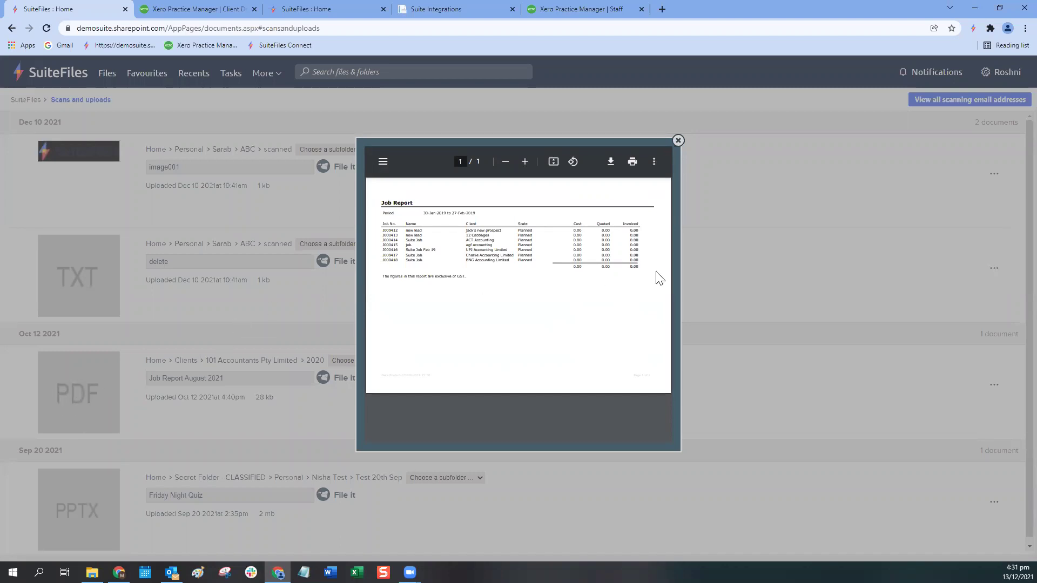
{"action": "left_click", "coordinate": [677, 140]}
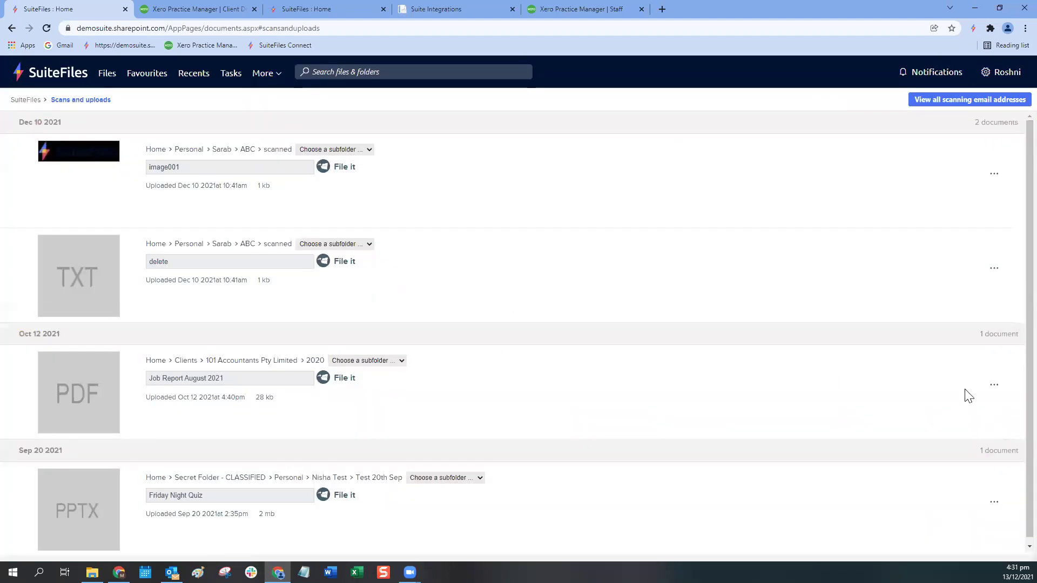
{"action": "left_click", "coordinate": [994, 385]}
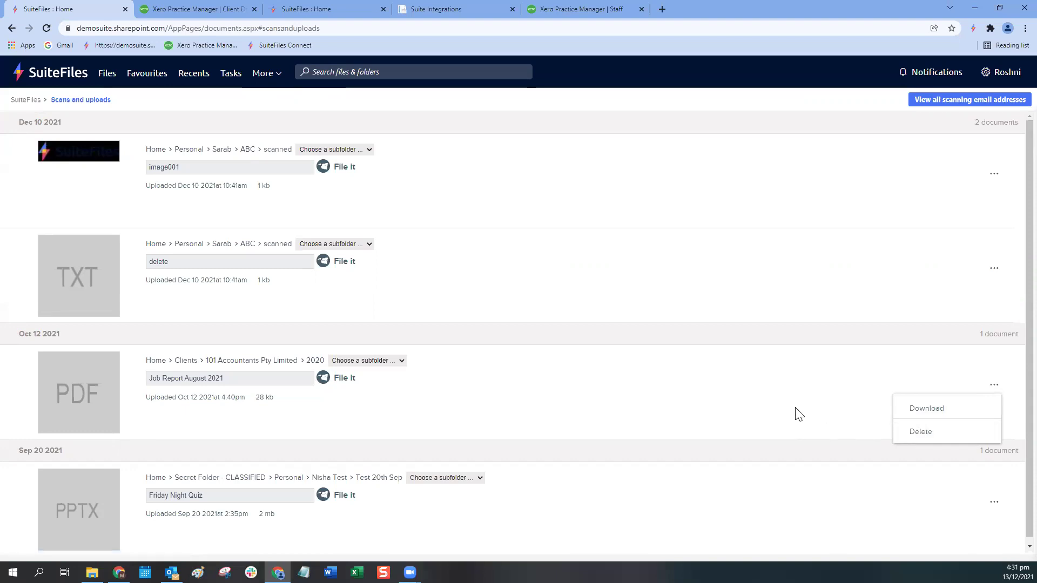
{"action": "left_click", "coordinate": [810, 406]}
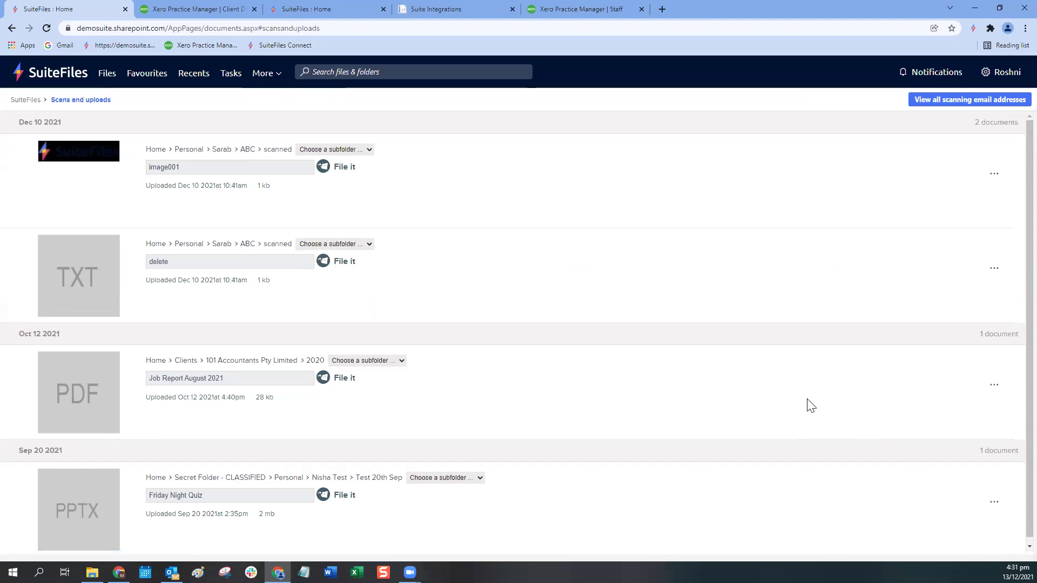
{"action": "left_click", "coordinate": [993, 385]}
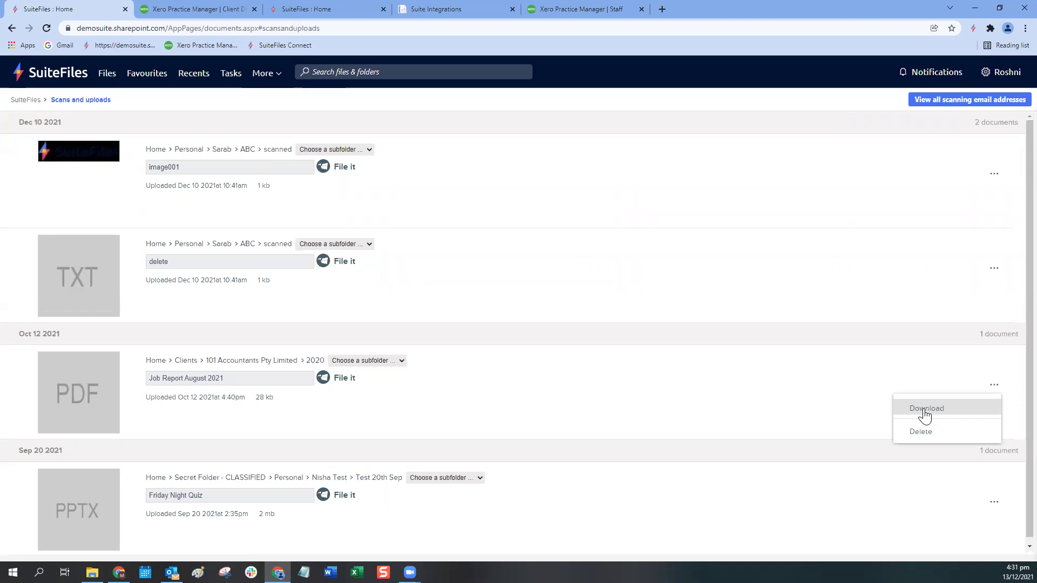
{"action": "left_click", "coordinate": [769, 399]}
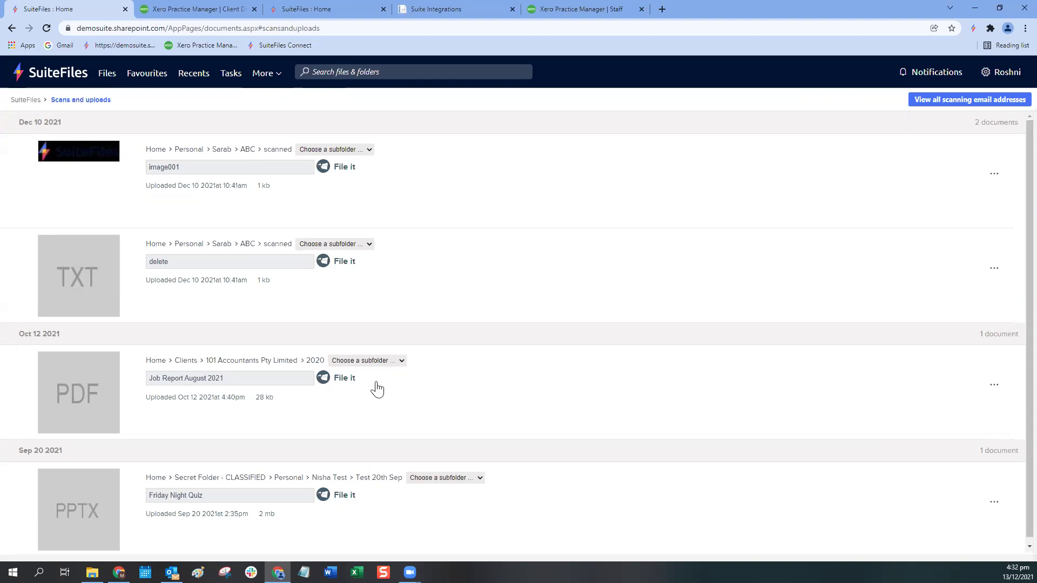
- File the Job Report August 2021 scan into Clients > 16 Candles Ltd > Permanent
{"action": "left_click_drag", "start_coordinate": [236, 382], "coordinate": [150, 379]}
{"action": "left_click", "coordinate": [244, 379]}
{"action": "left_click", "coordinate": [184, 361]}
{"action": "left_click", "coordinate": [288, 360]}
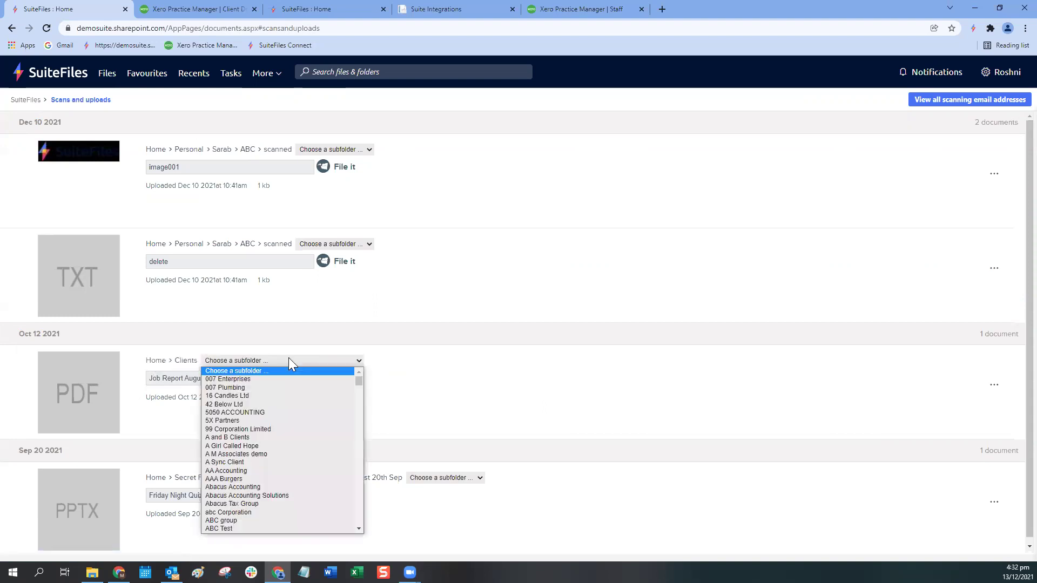
{"action": "left_click", "coordinate": [246, 398]}
{"action": "left_click", "coordinate": [312, 360]}
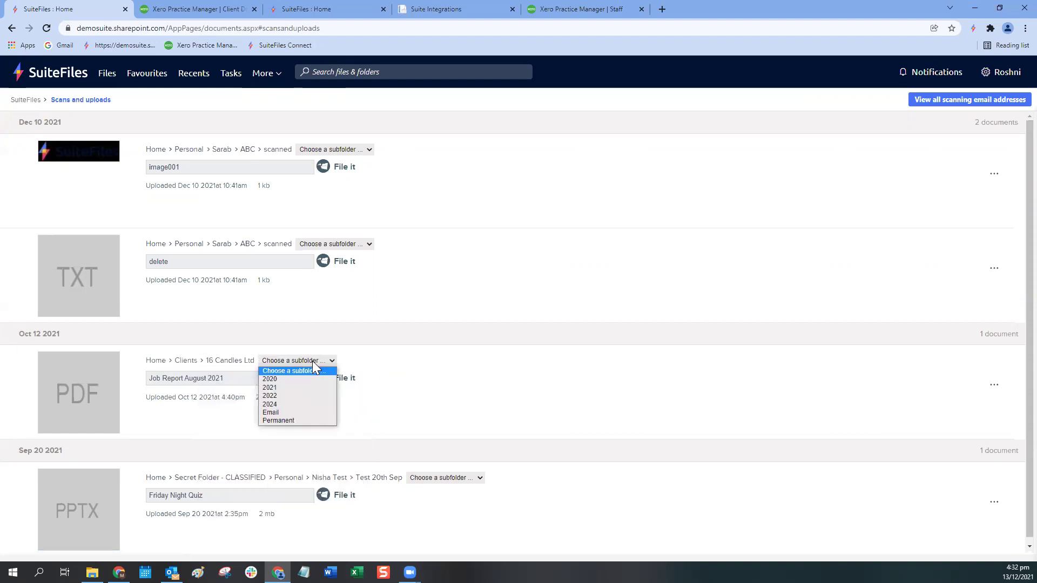
{"action": "left_click", "coordinate": [300, 420]}
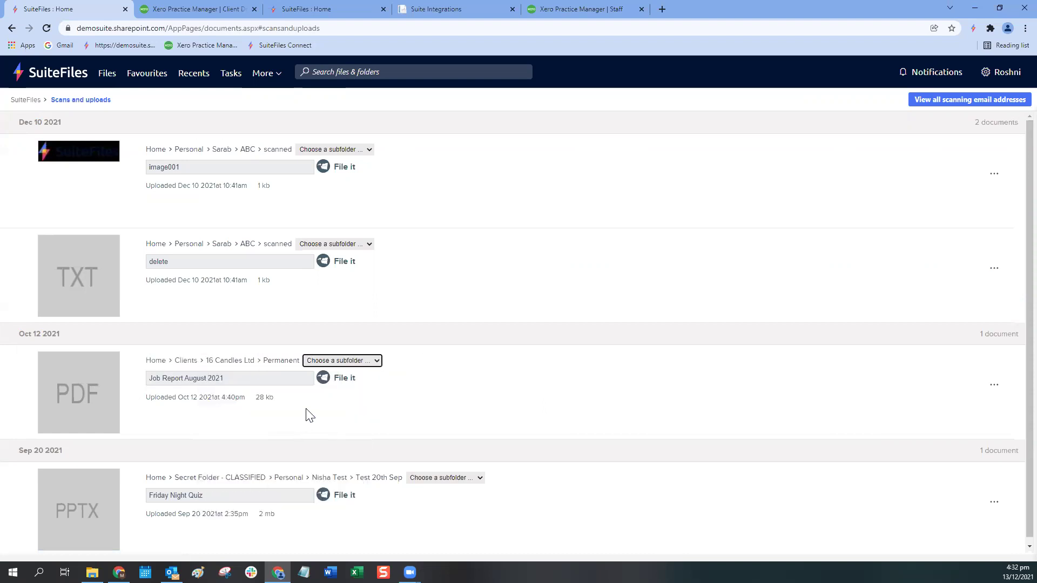
{"action": "left_click", "coordinate": [331, 379]}
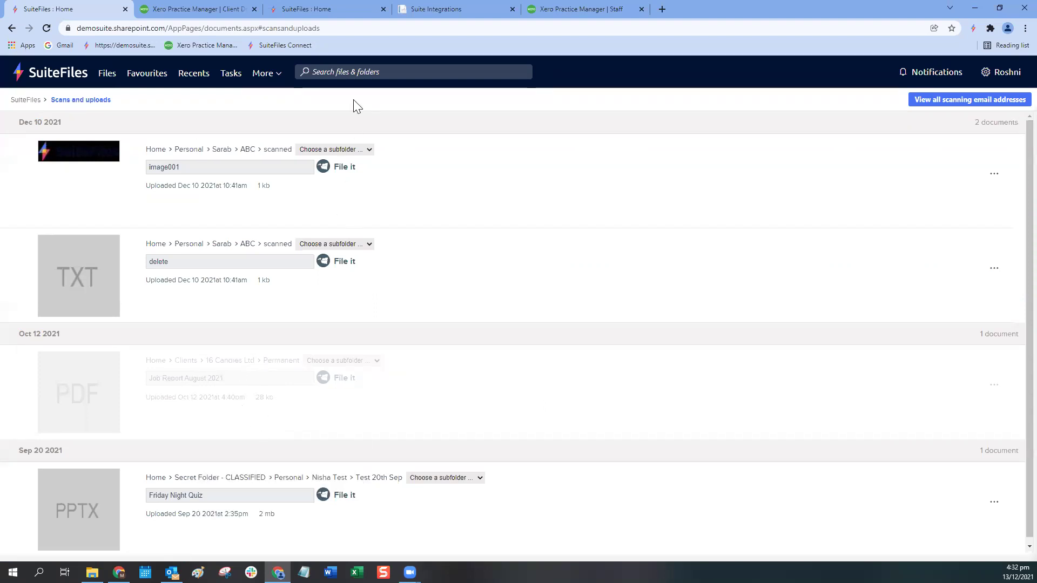
{"action": "left_click", "coordinate": [351, 71]}
- Search '16 candle', go to 16 Candles Ltd > Permanent, and open Job Report August 2021.pdf
{"action": "type", "text": "16"}
{"action": "type", "text": " can"}
{"action": "type", "text": "c"}
{"action": "key", "text": "BackSpace"}
{"action": "type", "text": "dle"}
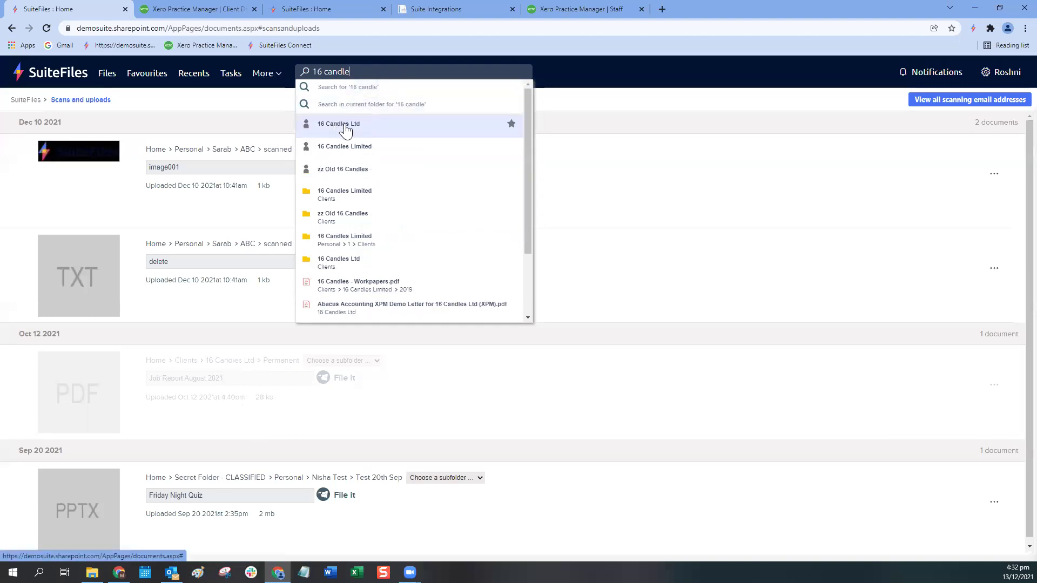
{"action": "left_click", "coordinate": [346, 125]}
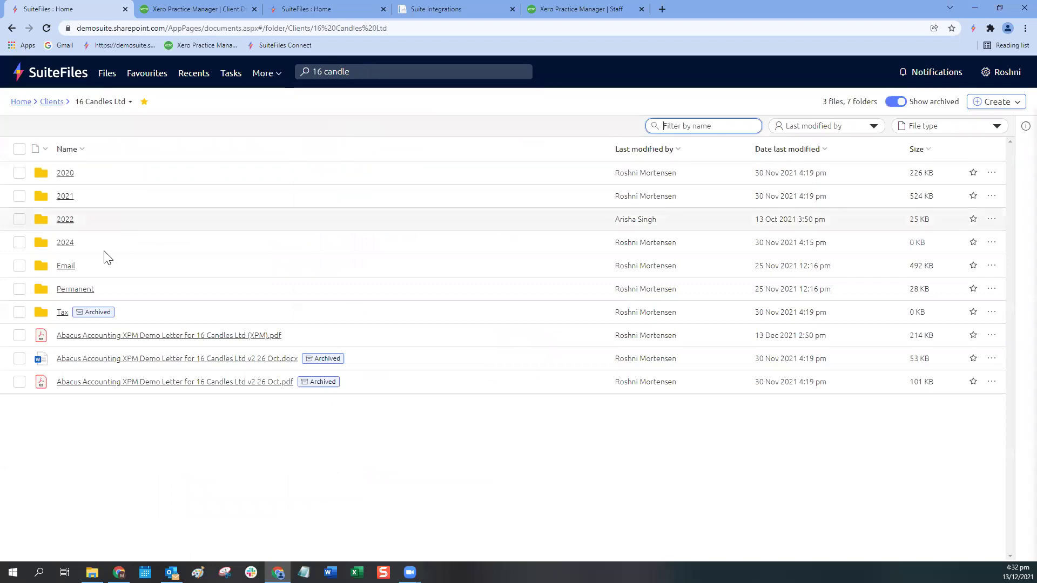
{"action": "left_click", "coordinate": [81, 290]}
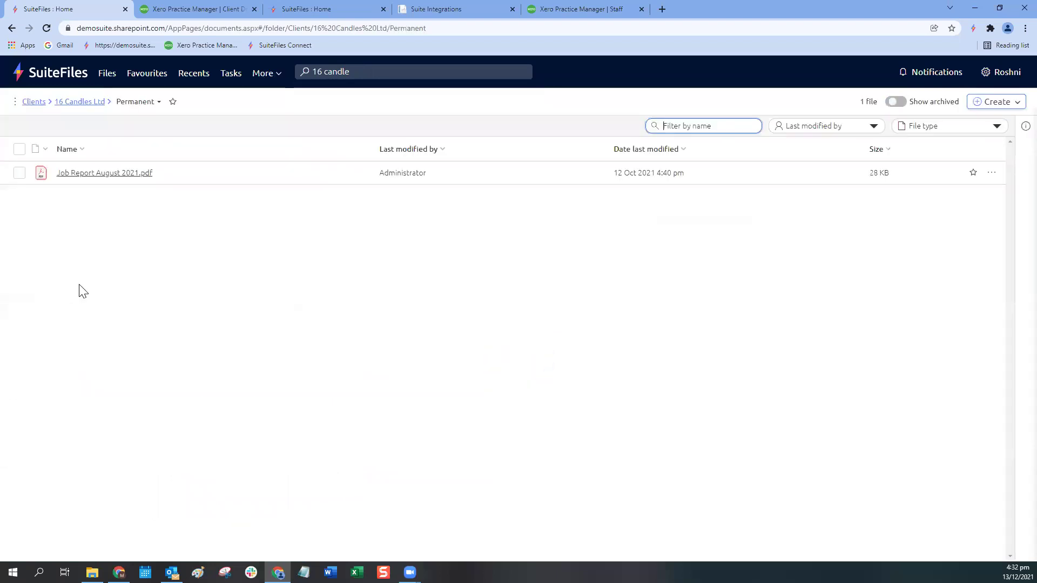
{"action": "left_click", "coordinate": [114, 173]}
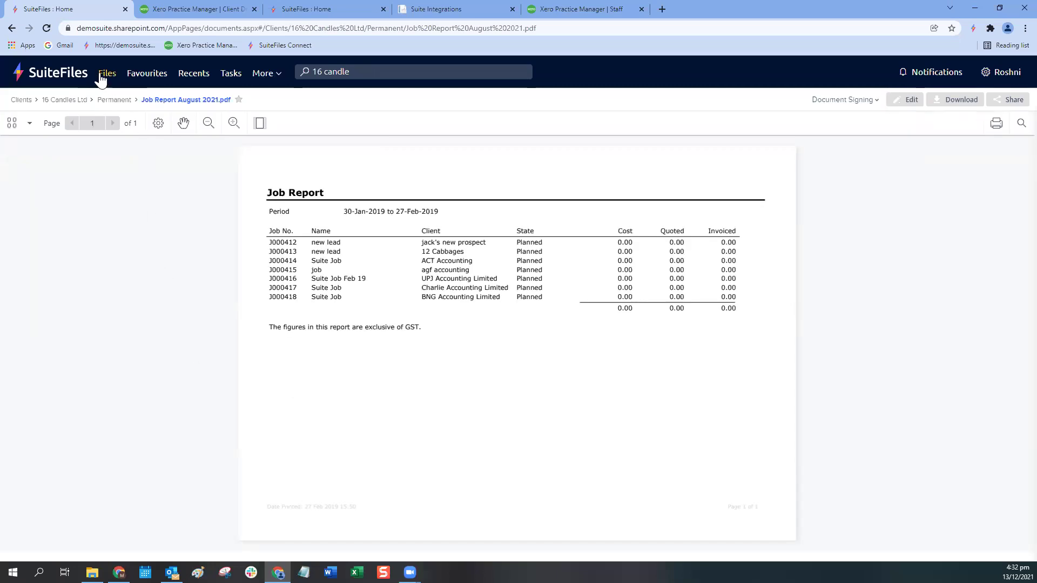
- From Home, go into Business, cancel a new-folder dialog, and open the Scanning folder
{"action": "left_click", "coordinate": [68, 74]}
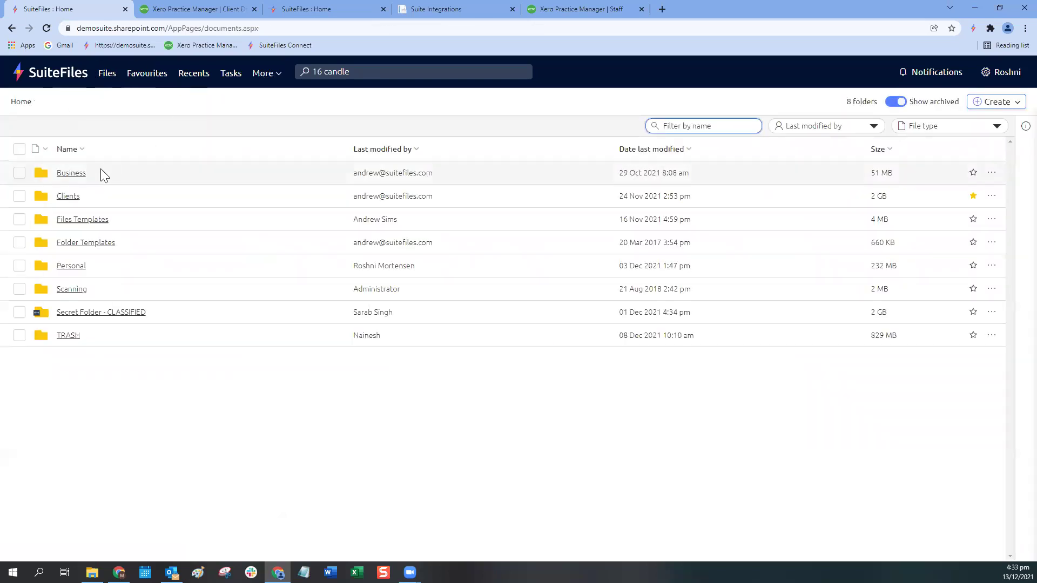
{"action": "left_click", "coordinate": [64, 174]}
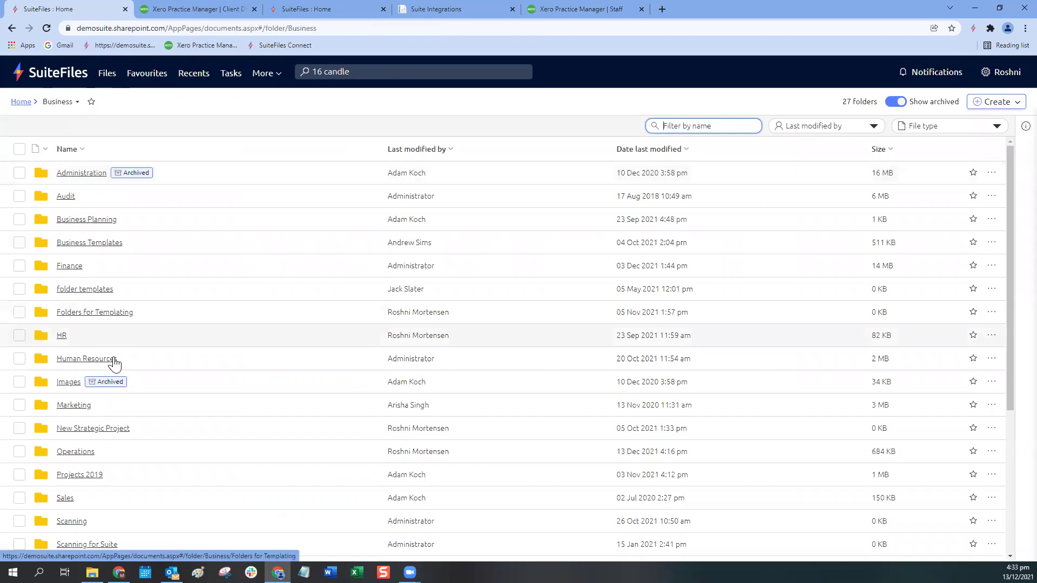
{"action": "scroll", "coordinate": [122, 378], "scroll_direction": "down", "scroll_amount": 2}
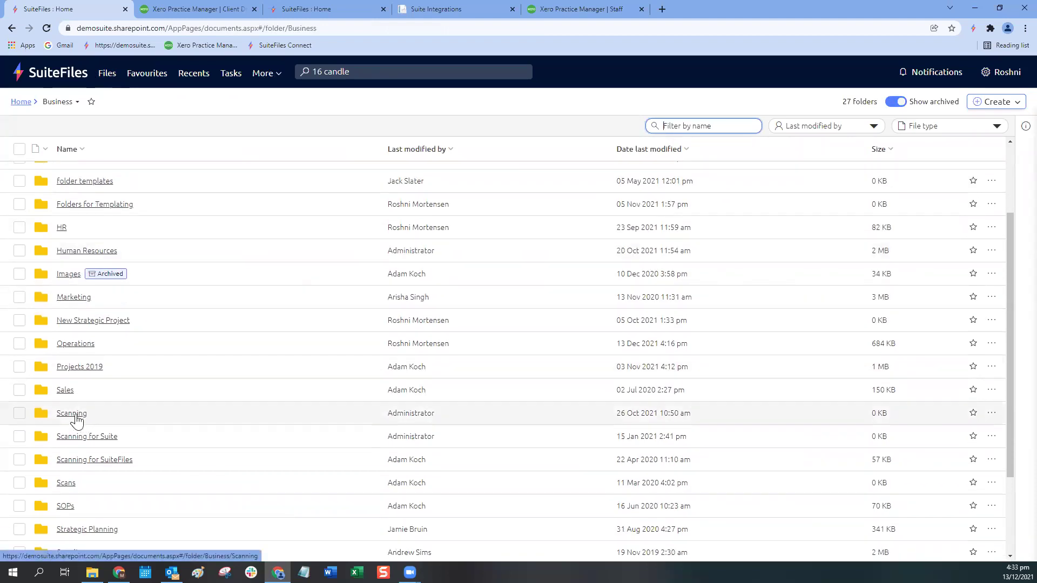
{"action": "left_click", "coordinate": [992, 107]}
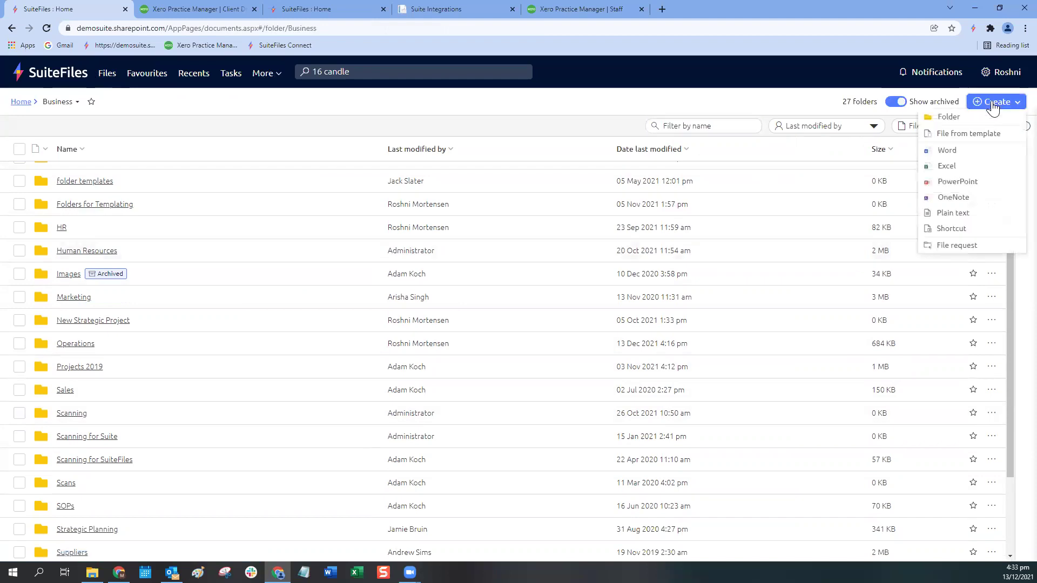
{"action": "left_click", "coordinate": [949, 117]}
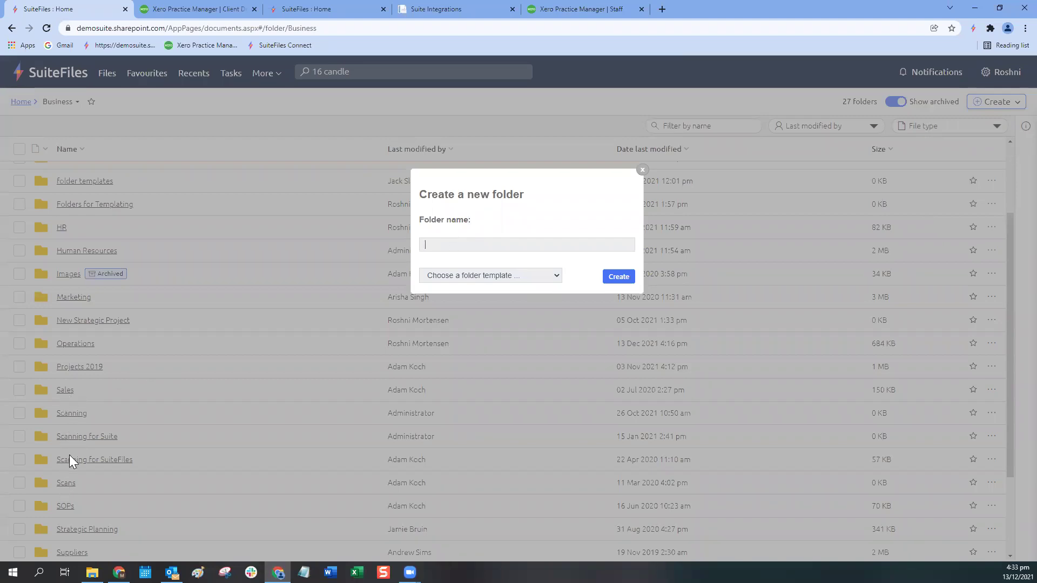
{"action": "left_click", "coordinate": [642, 171]}
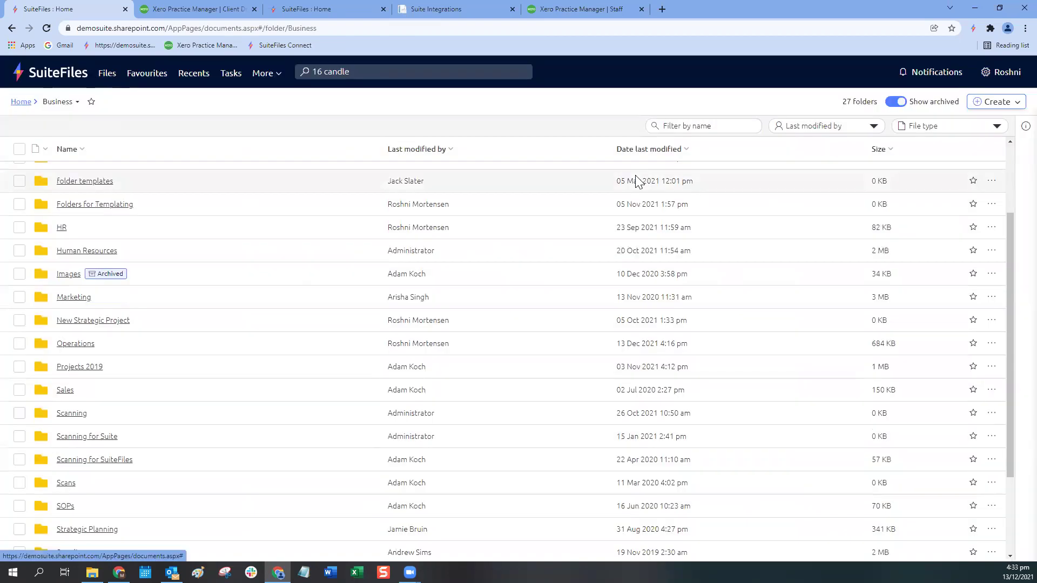
{"action": "left_click", "coordinate": [67, 414]}
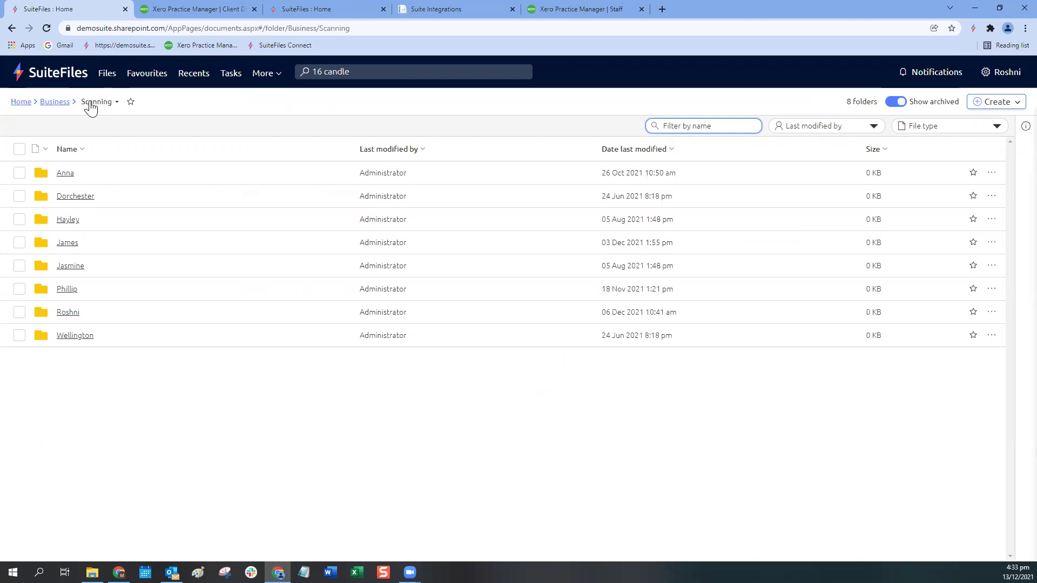
{"action": "left_click", "coordinate": [90, 104]}
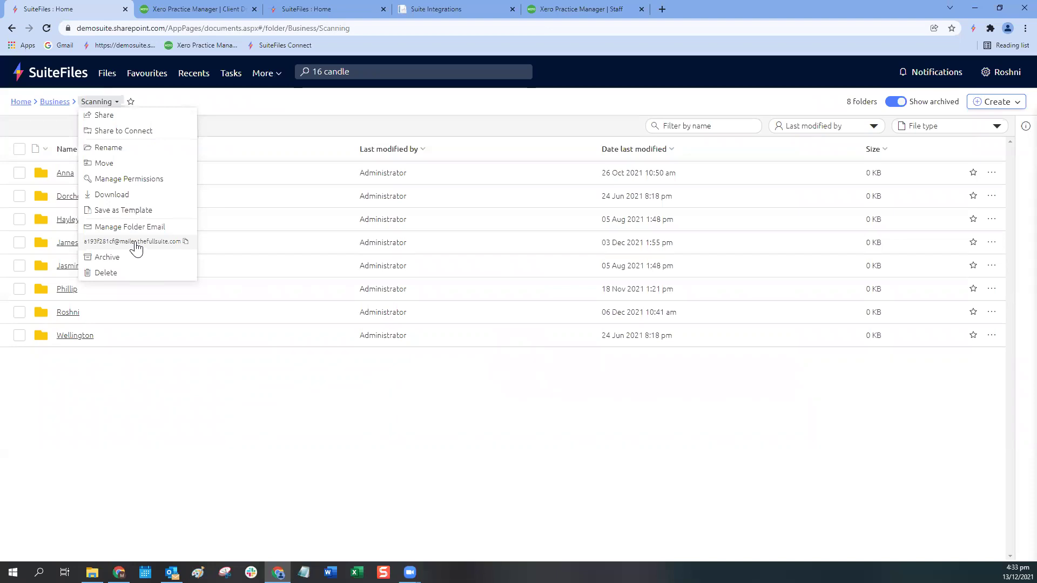
{"action": "left_click", "coordinate": [154, 406]}
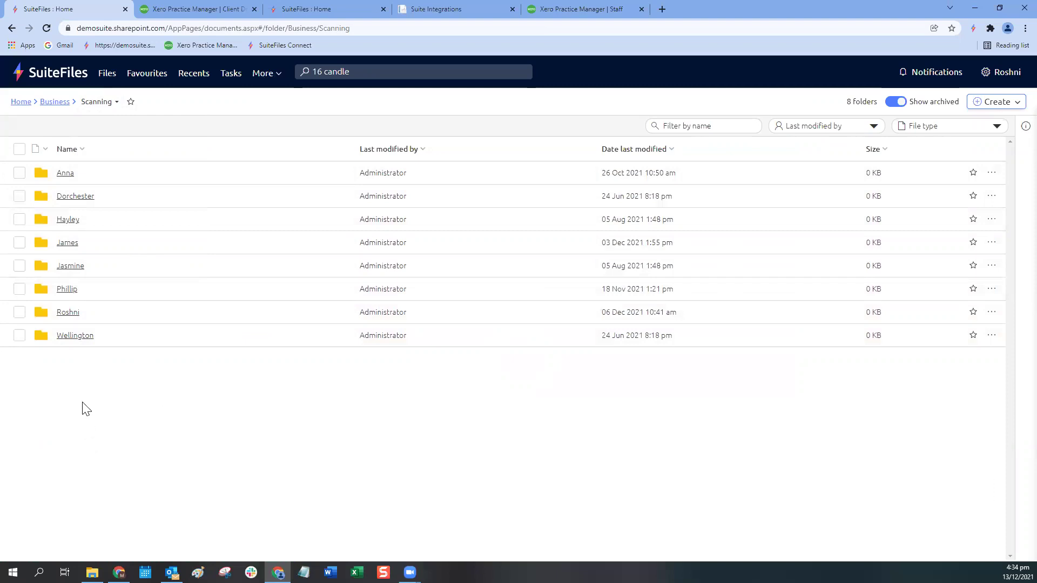
- Create a new staff subfolder in Scanning, named after the staff member
{"action": "left_click", "coordinate": [997, 102]}
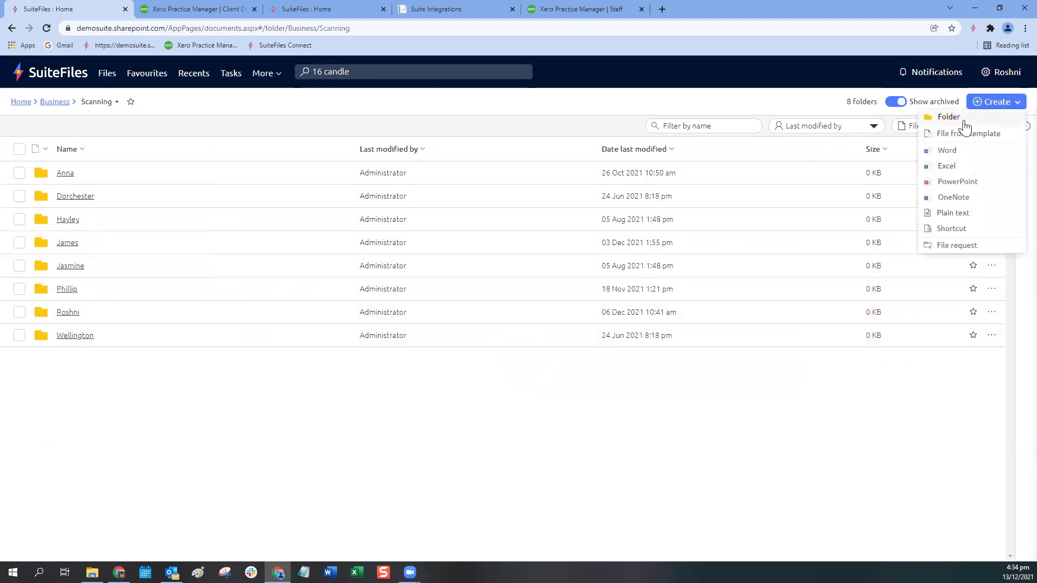
{"action": "left_click", "coordinate": [961, 119]}
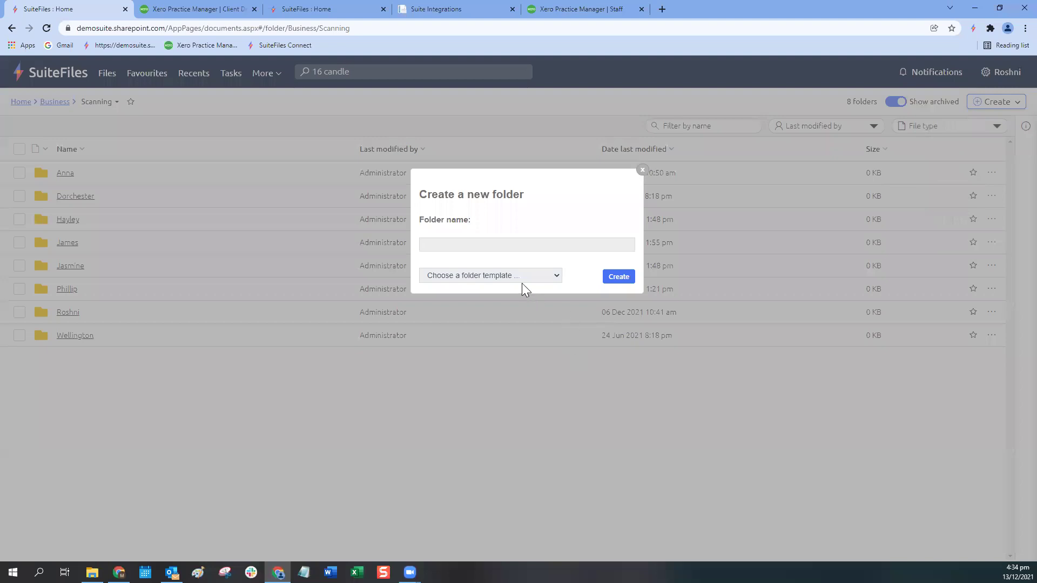
{"action": "type", "text": "Sarab"}
{"action": "left_click", "coordinate": [615, 278]}
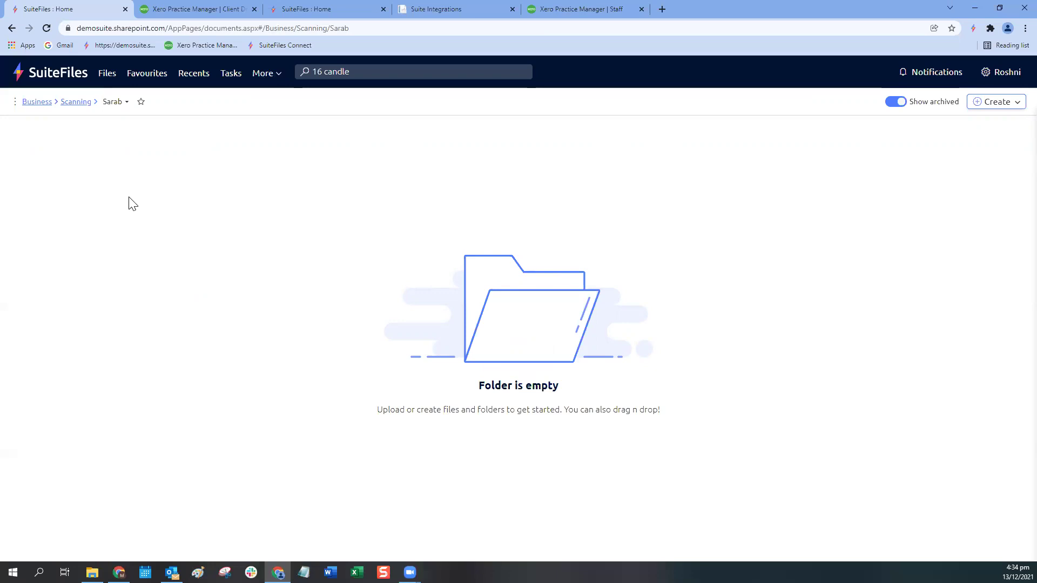
- Copy the new folder's e-mail address and open the Scans example draft in Outlook
{"action": "left_click", "coordinate": [116, 104]}
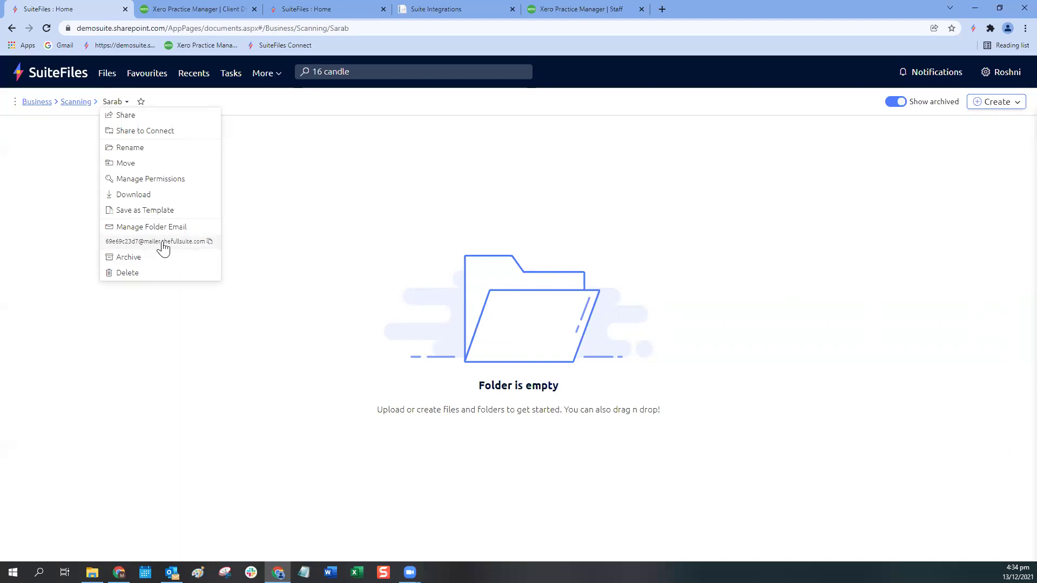
{"action": "left_click", "coordinate": [209, 242]}
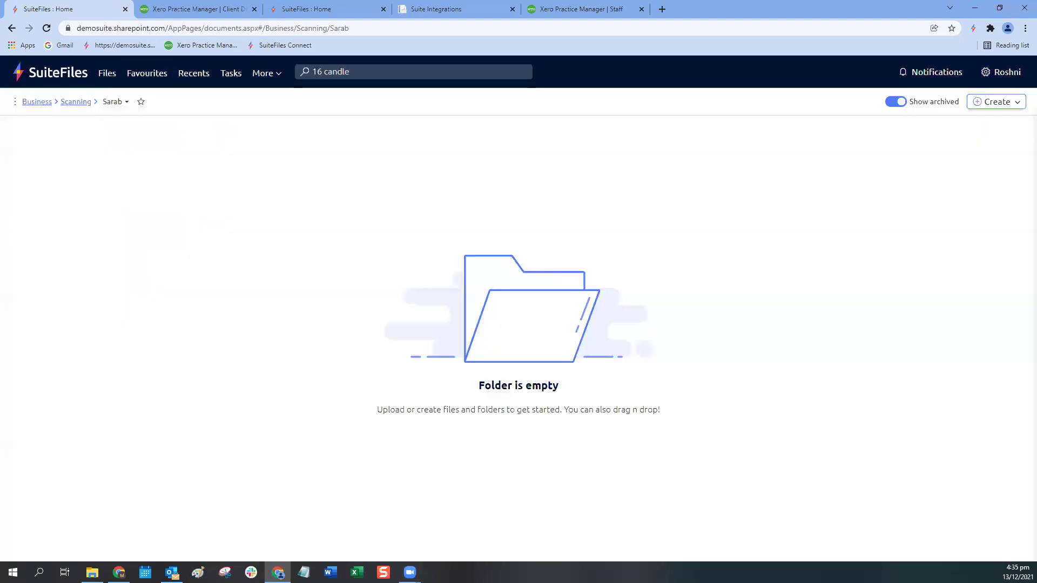
{"action": "left_click", "coordinate": [172, 572]}
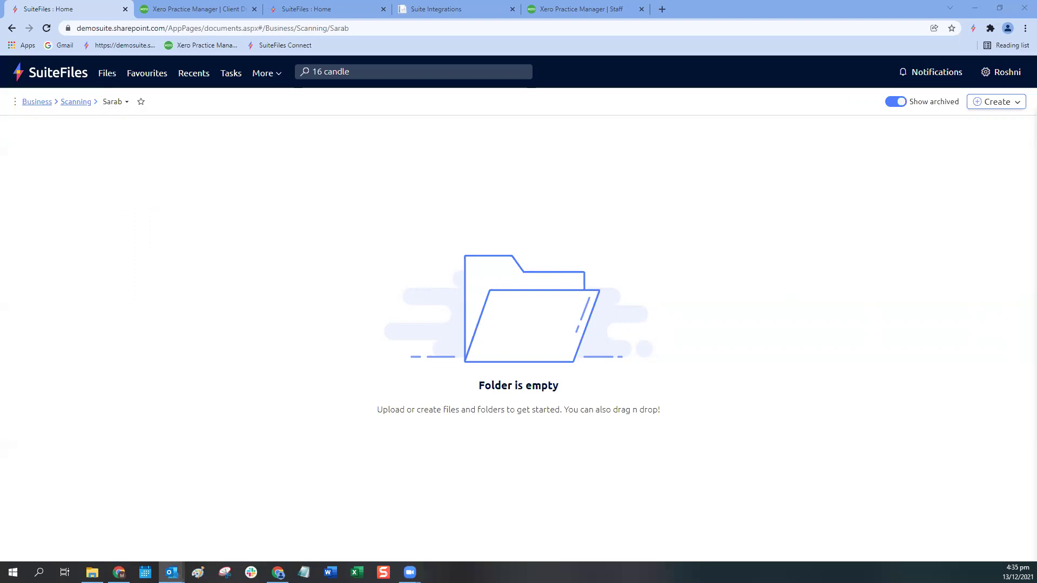
{"action": "left_click", "coordinate": [546, 88]}
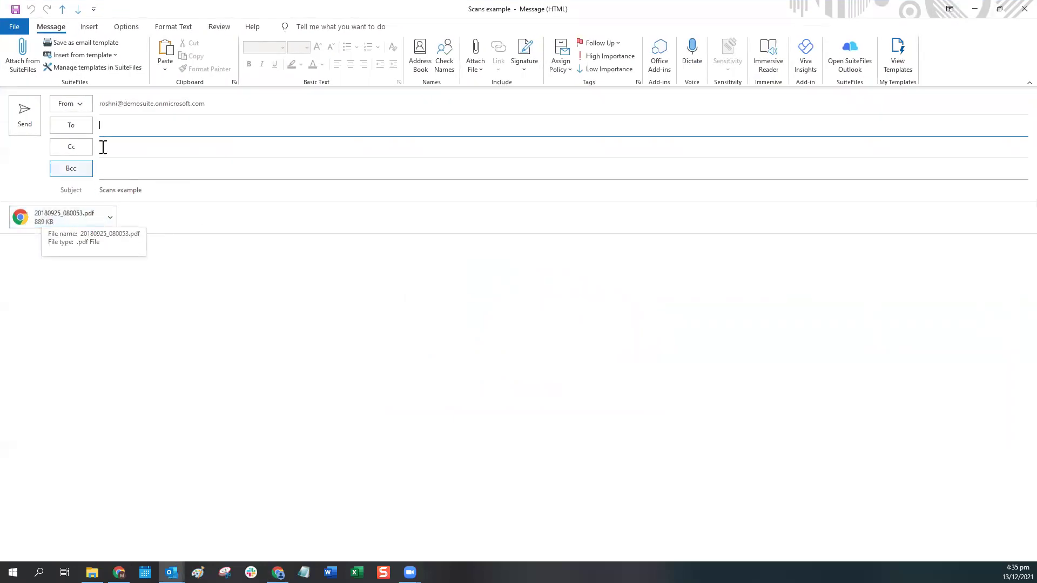
- Paste the folder's e-mail address as recipient and send Scans example without saving it to SuiteFiles
{"action": "right_click", "coordinate": [112, 130]}
{"action": "left_click", "coordinate": [136, 174]}
{"action": "left_click", "coordinate": [166, 280]}
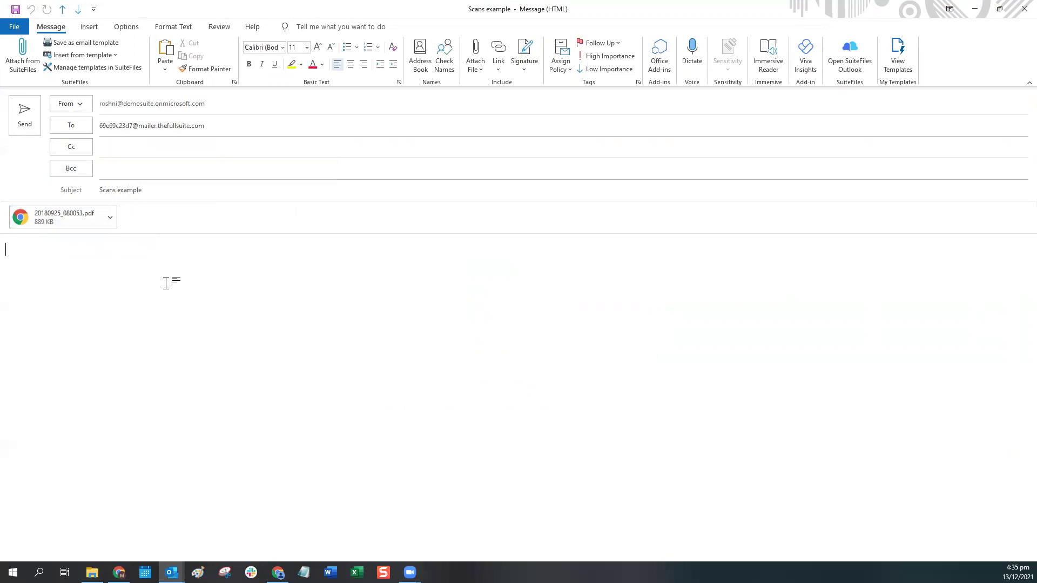
{"action": "left_click", "coordinate": [23, 115]}
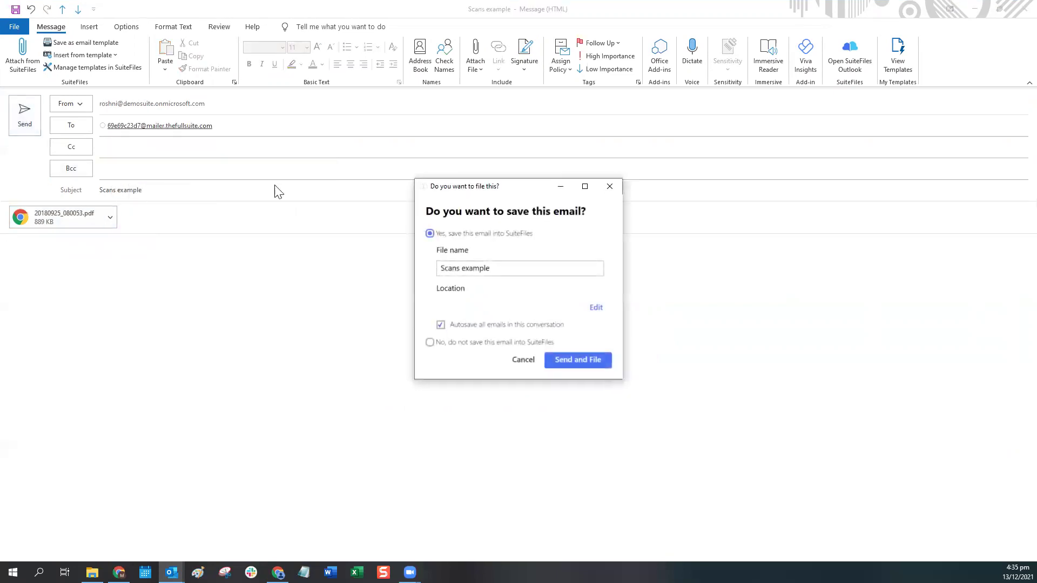
{"action": "left_click", "coordinate": [431, 346]}
{"action": "left_click", "coordinate": [592, 268]}
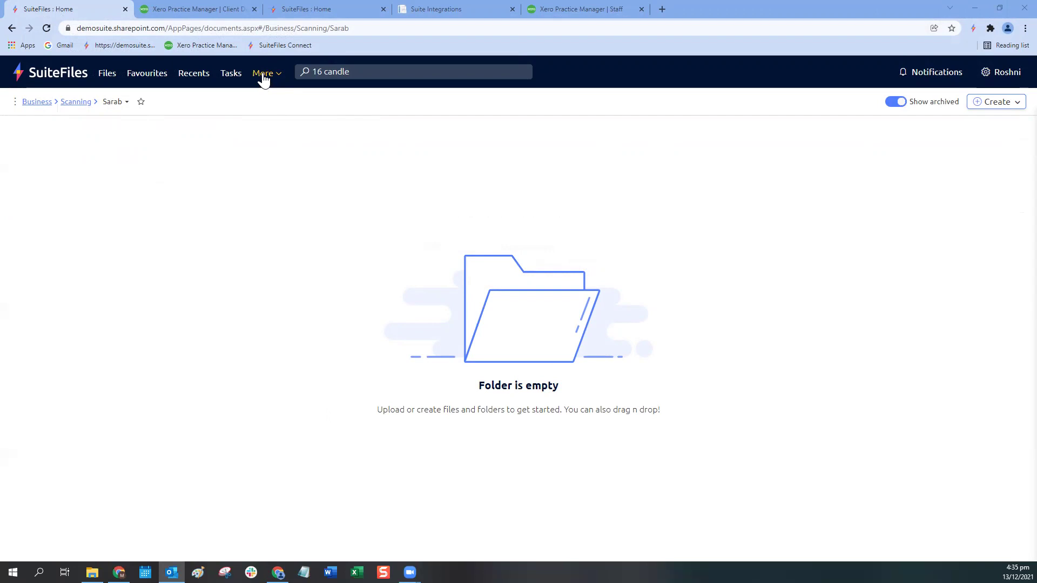
- Refresh the folder, then go to More > Scans to see the e-mailed 20180925_080053 scan
{"action": "left_click", "coordinate": [46, 27]}
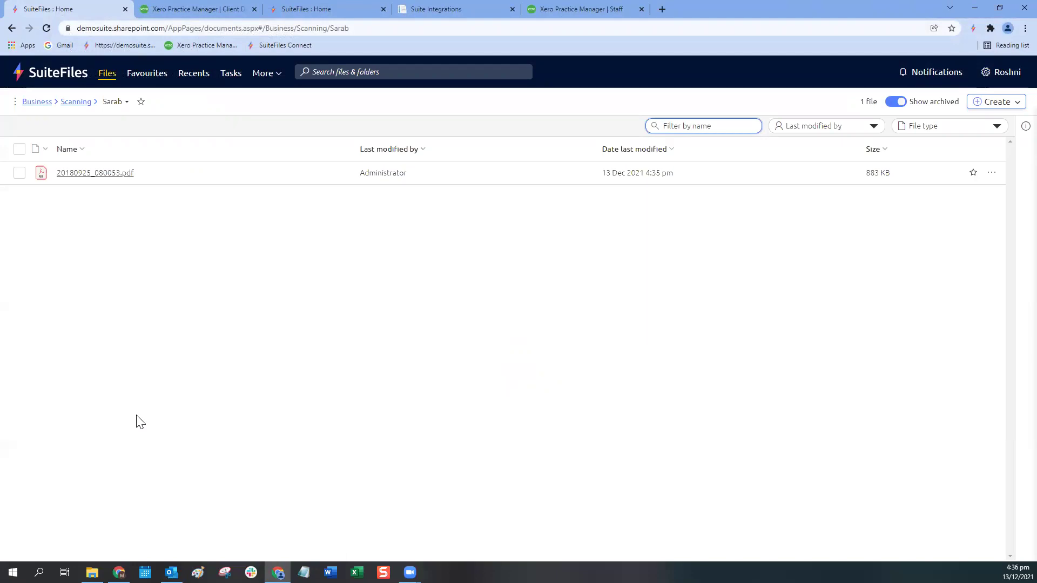
{"action": "left_click", "coordinate": [262, 74]}
{"action": "left_click", "coordinate": [272, 121]}
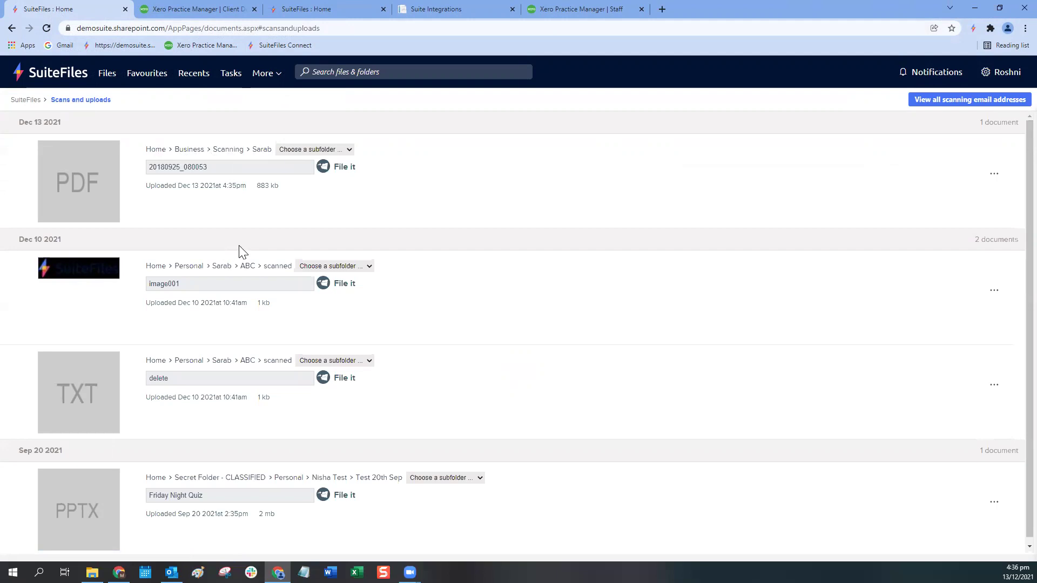
- Preview the 20180925_080053 PDF, then replace its name with M365 Info Pack
{"action": "scroll", "coordinate": [104, 375], "scroll_direction": "down", "scroll_amount": 1}
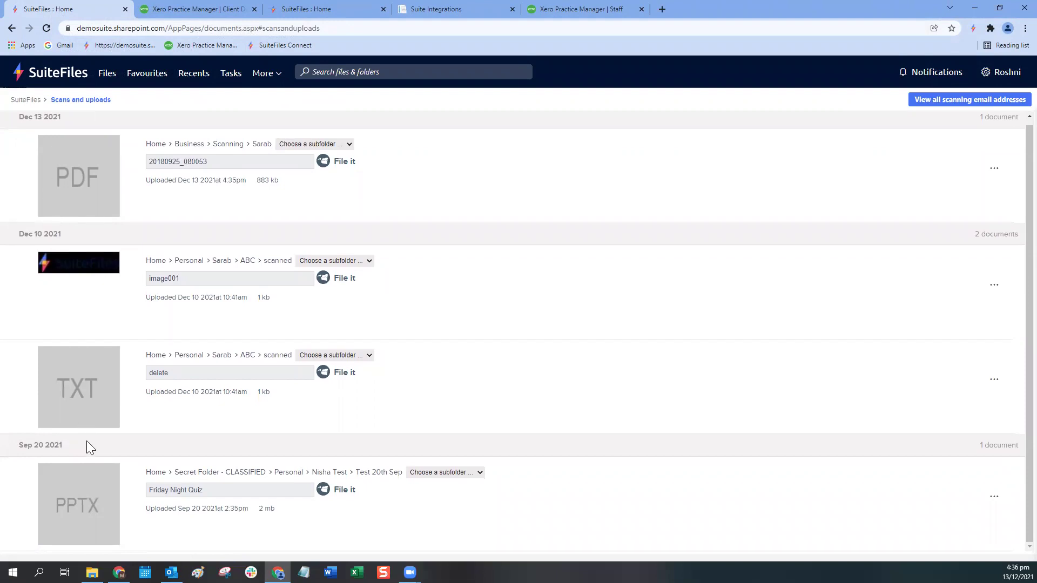
{"action": "left_click", "coordinate": [74, 172]}
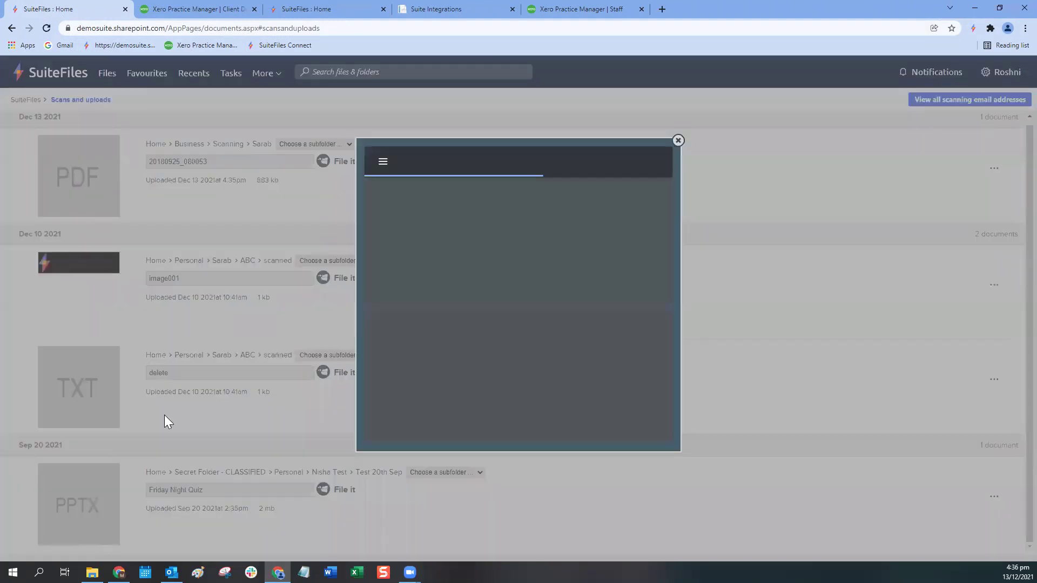
{"action": "scroll", "coordinate": [601, 359], "scroll_direction": "down", "scroll_amount": 4}
{"action": "scroll", "coordinate": [599, 359], "scroll_direction": "down", "scroll_amount": 1}
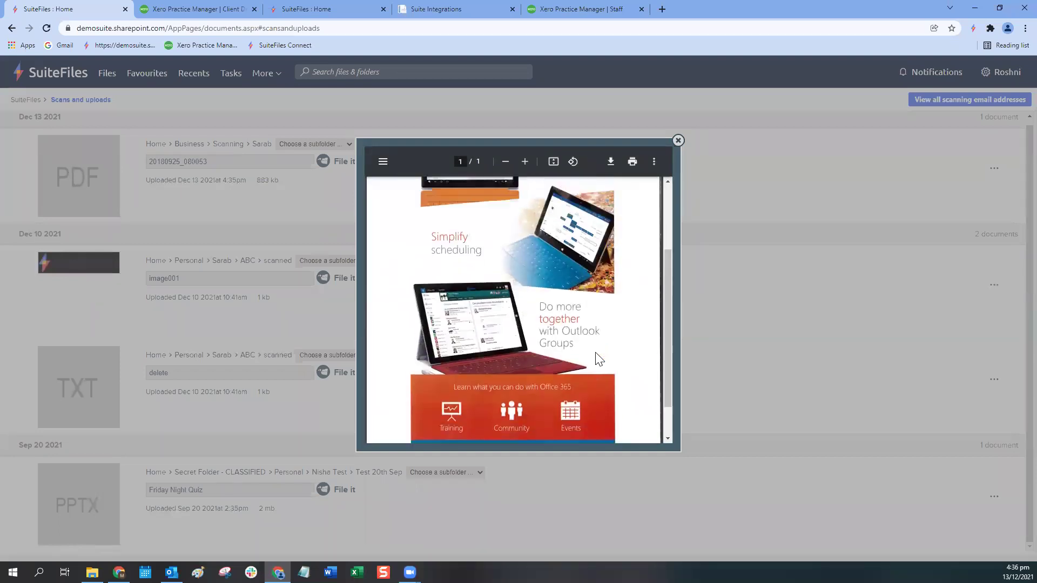
{"action": "scroll", "coordinate": [599, 359], "scroll_direction": "up", "scroll_amount": 5}
{"action": "left_click", "coordinate": [677, 141]}
{"action": "left_click_drag", "start_coordinate": [241, 162], "coordinate": [135, 169]}
{"action": "type", "text": "M365 Info Pack"}
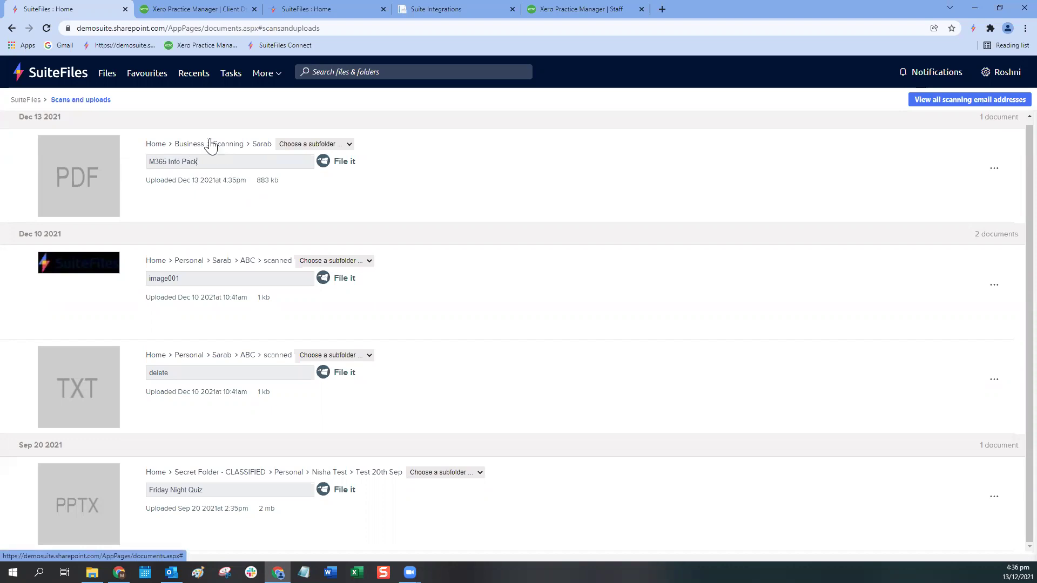
- Set the filing destination to Clients > Mitzy Accounting > Engagement
{"action": "left_click", "coordinate": [155, 144]}
{"action": "left_click", "coordinate": [186, 144]}
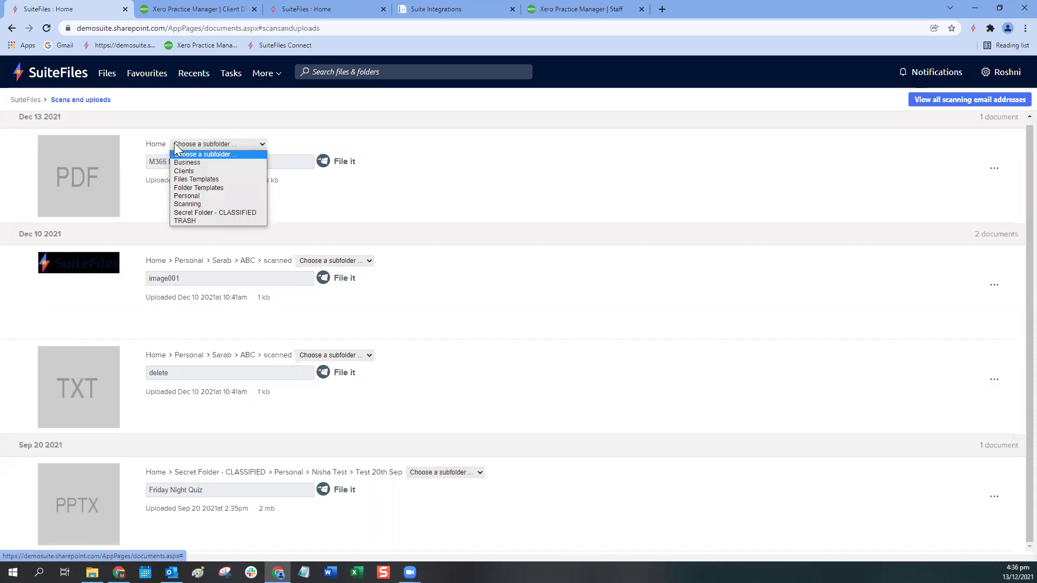
{"action": "left_click", "coordinate": [190, 162]}
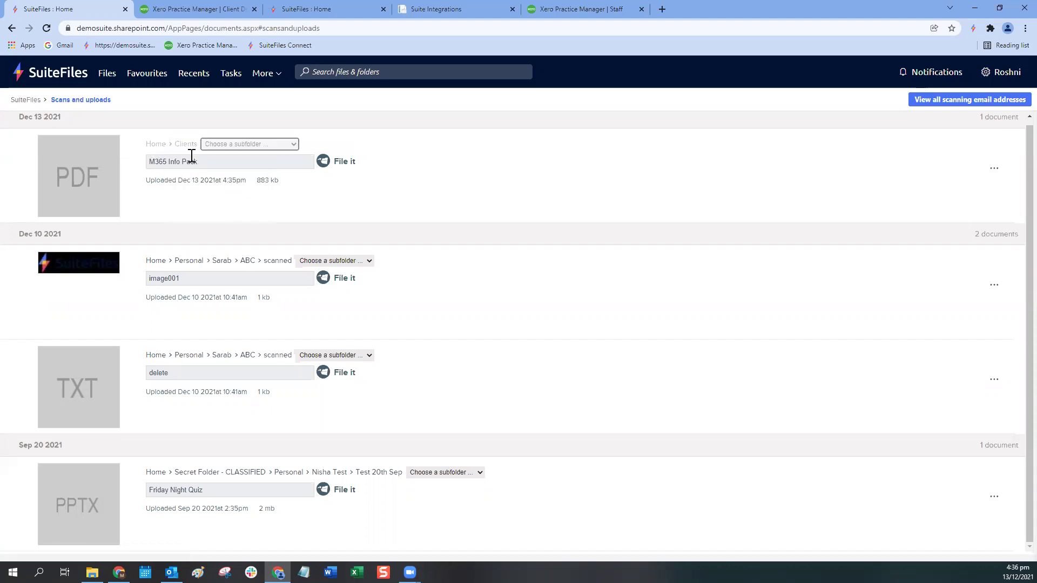
{"action": "left_click", "coordinate": [231, 144]}
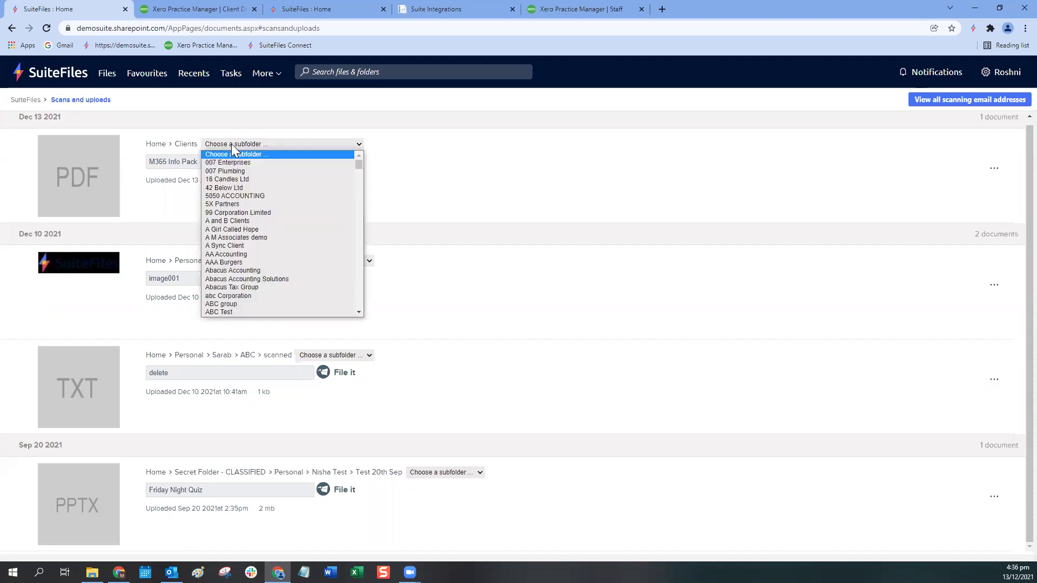
{"action": "type", "text": "mit"}
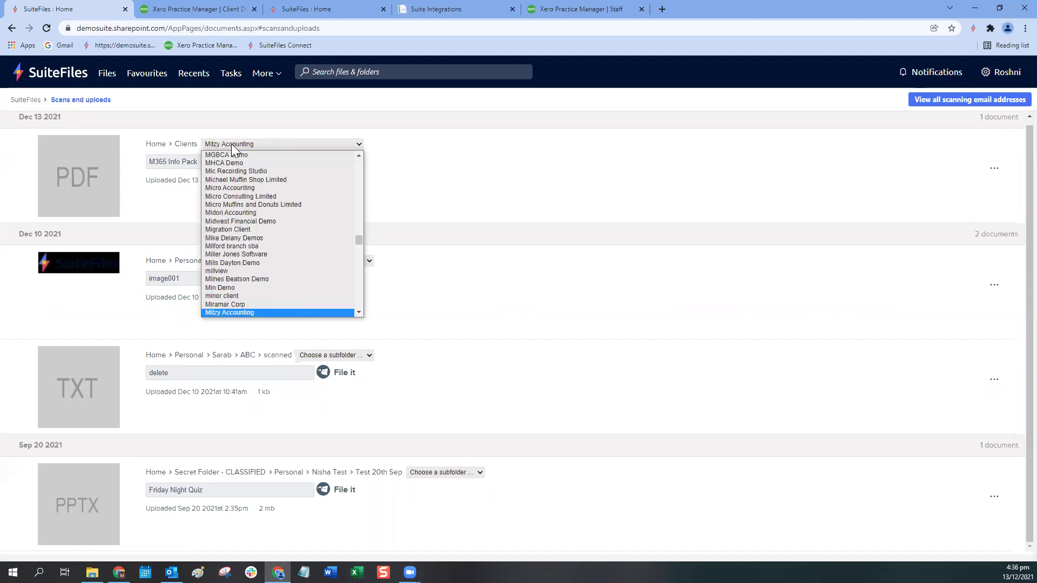
{"action": "key", "text": "Return"}
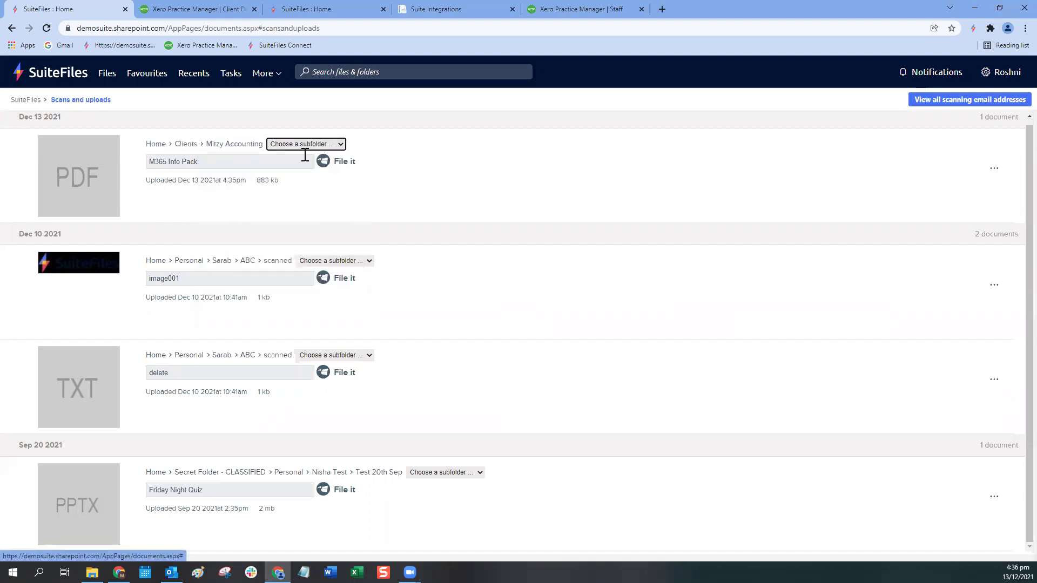
{"action": "left_click", "coordinate": [307, 146]}
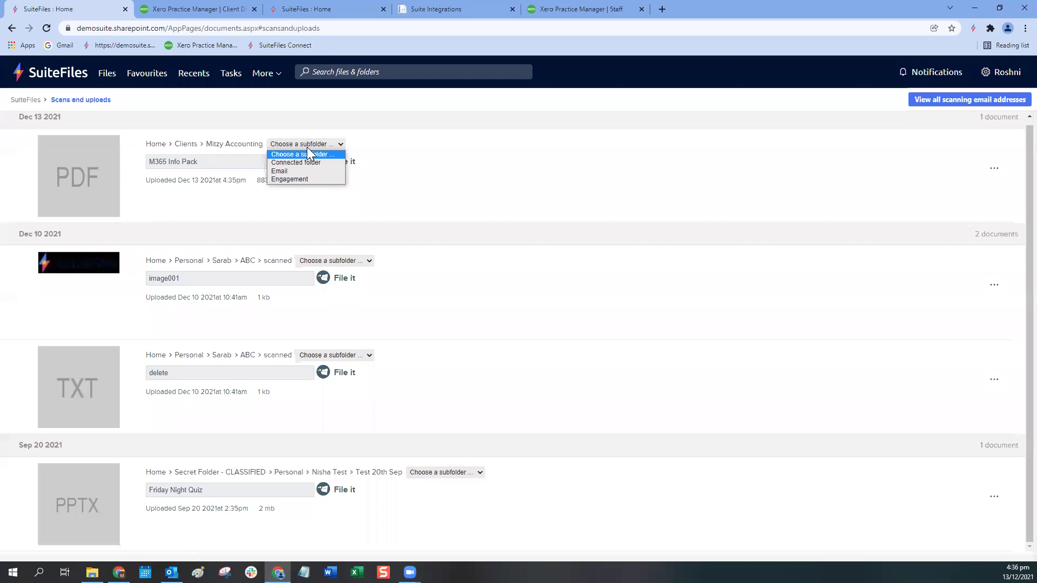
{"action": "left_click", "coordinate": [292, 178]}
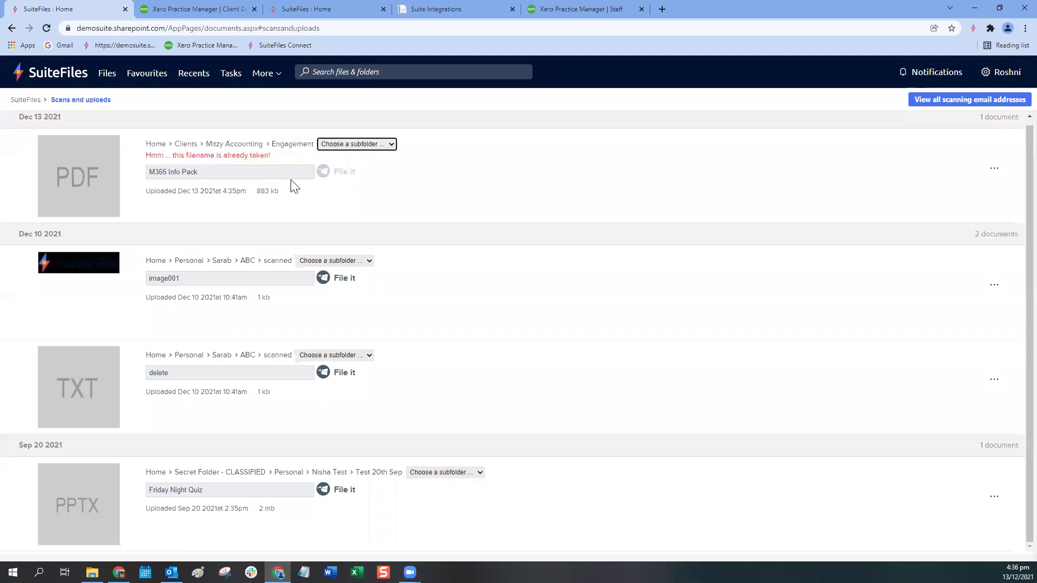
- Append v2 to the name and file it as M365 Info Pack v2
{"action": "left_click", "coordinate": [278, 172]}
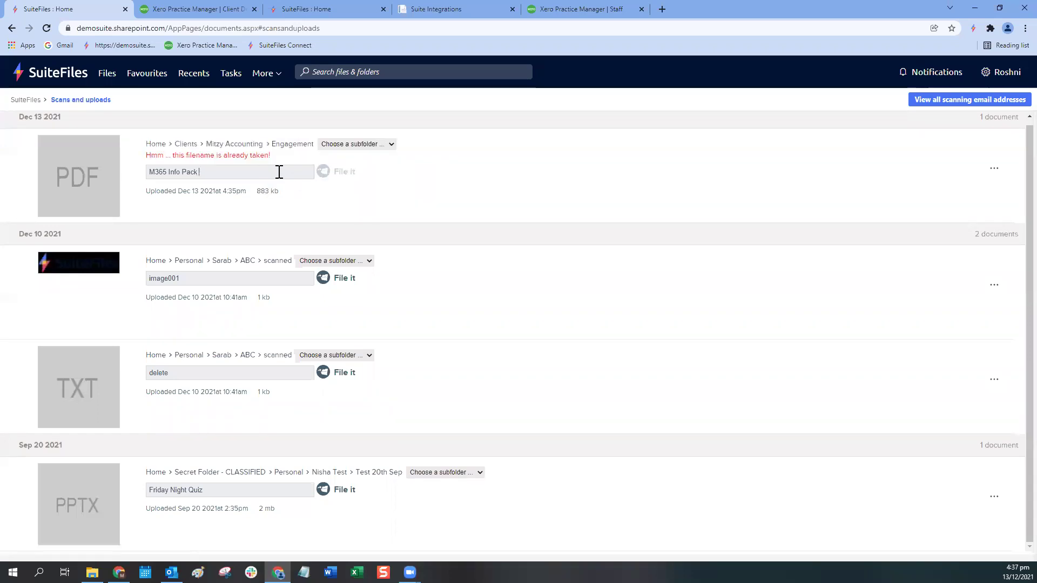
{"action": "type", "text": "v2"}
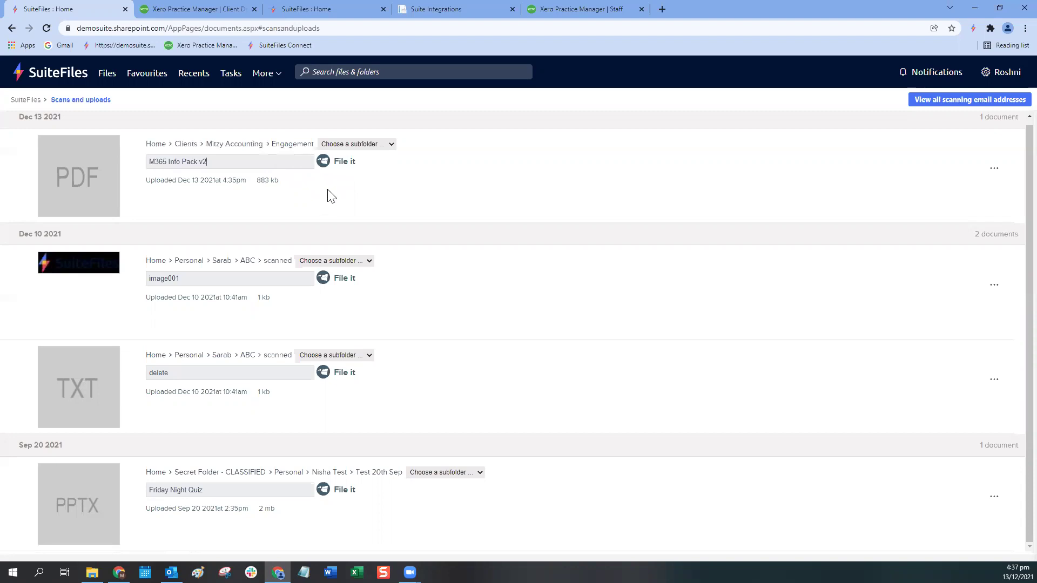
{"action": "left_click", "coordinate": [325, 162]}
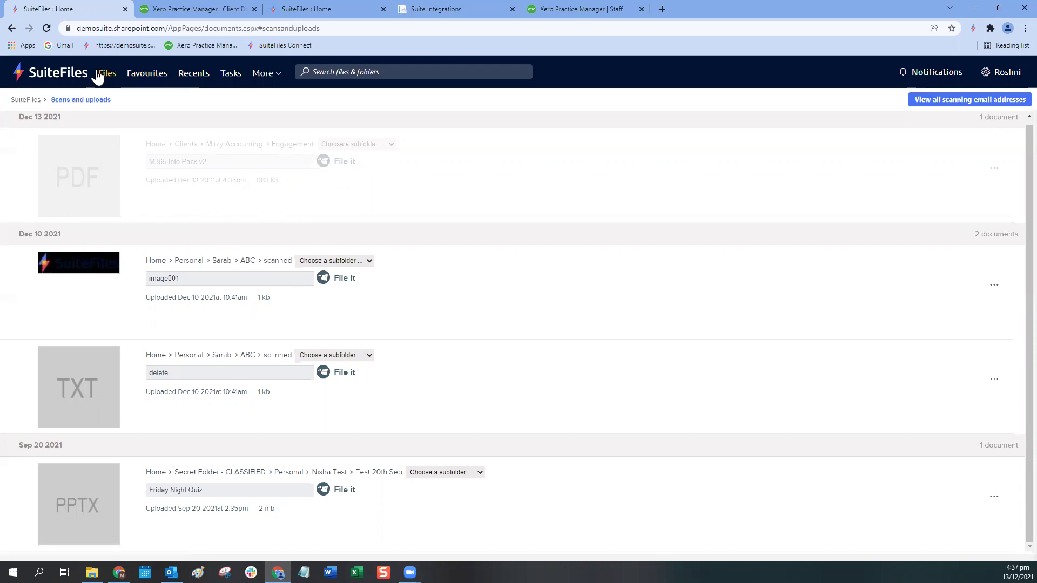
- Browse from the main files view through Business > Scanning into a personal scanning folder
{"action": "left_click", "coordinate": [74, 78]}
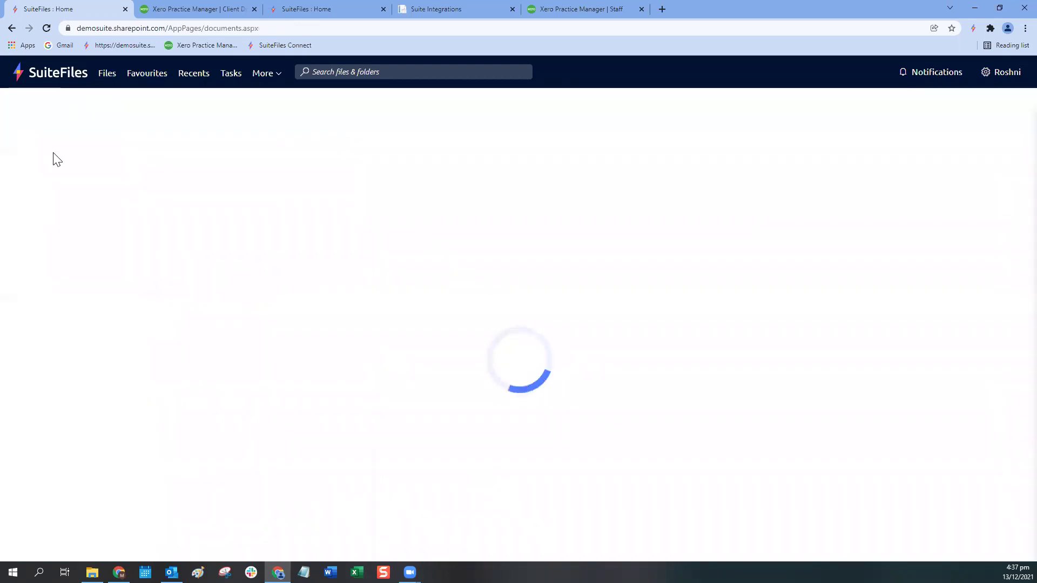
{"action": "left_click", "coordinate": [70, 173]}
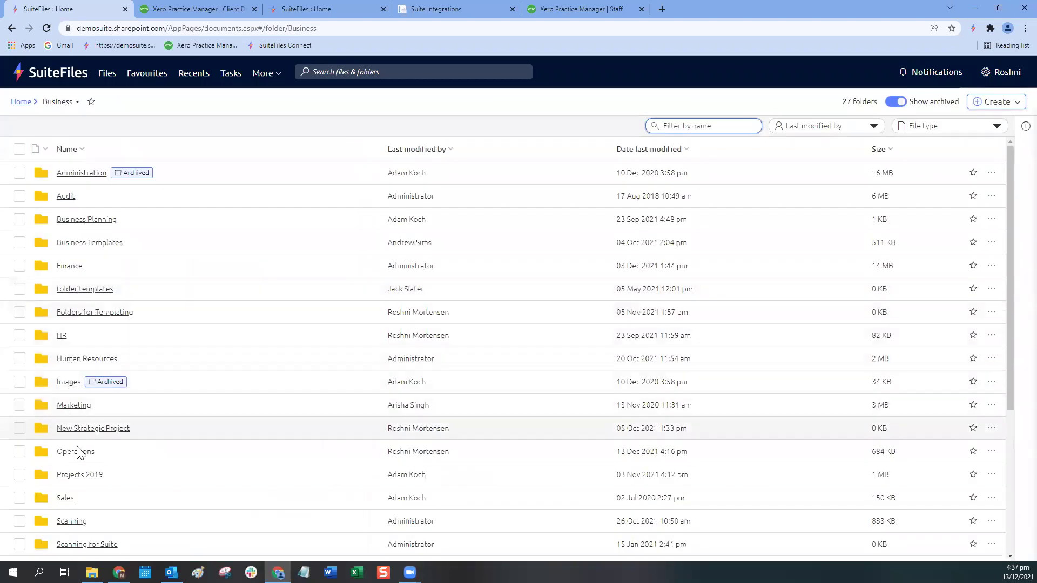
{"action": "scroll", "coordinate": [81, 448], "scroll_direction": "down", "scroll_amount": 2}
{"action": "left_click", "coordinate": [74, 415]}
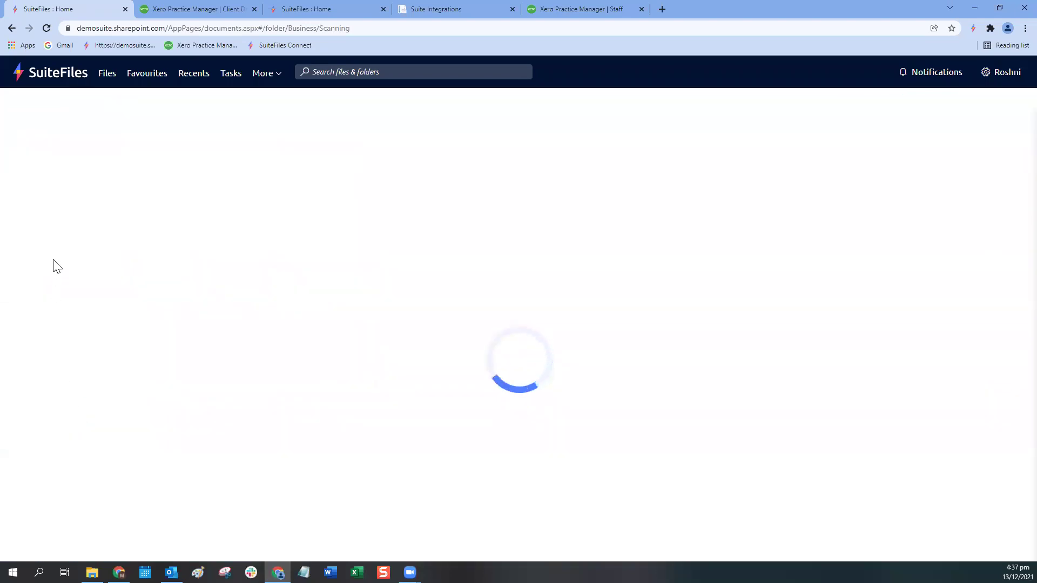
{"action": "left_click", "coordinate": [62, 333]}
- Find Mitzy Accounting via search 'mitzy acc', sort Engagement newest-first, and preview M365 Info Pack v2.pdf
{"action": "left_click", "coordinate": [350, 74]}
{"action": "type", "text": "mitzy acc"}
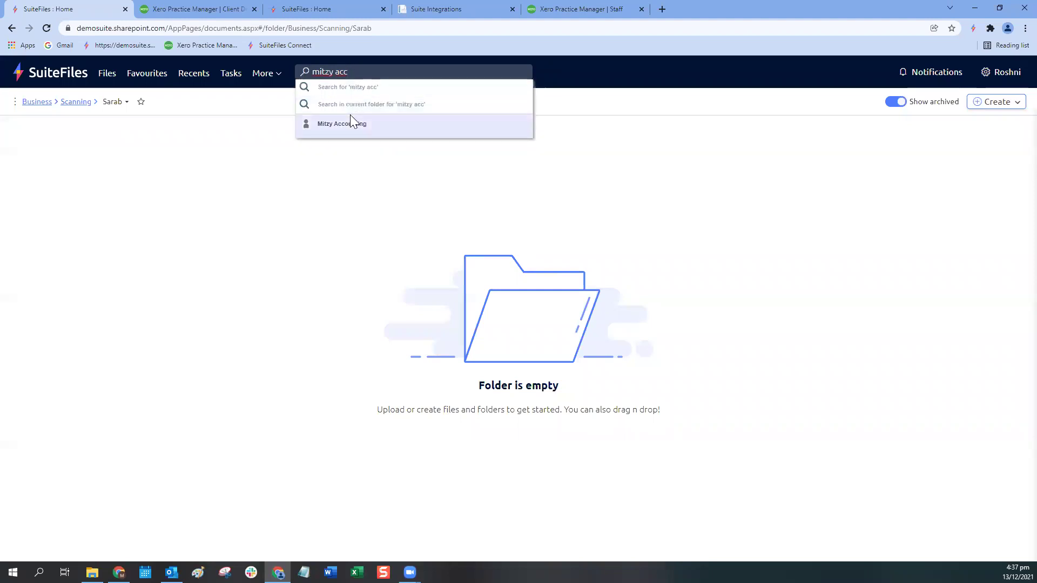
{"action": "left_click", "coordinate": [351, 128]}
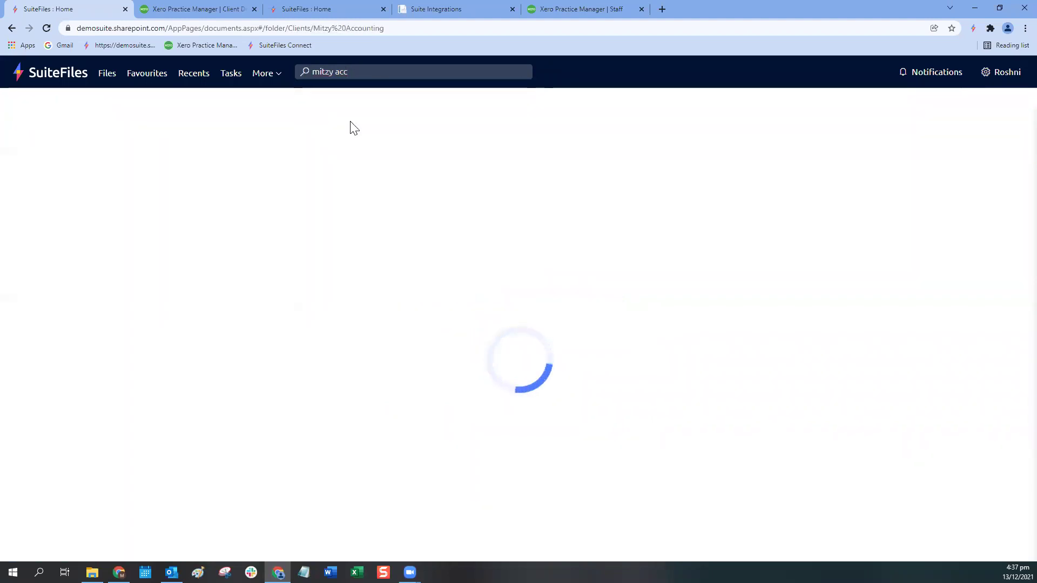
{"action": "left_click", "coordinate": [90, 219]}
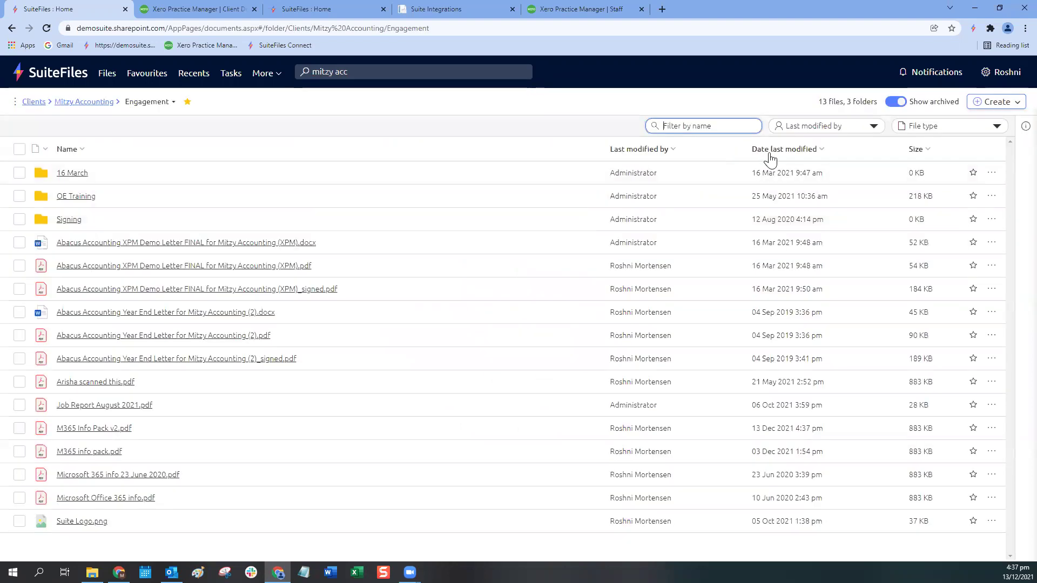
{"action": "left_click", "coordinate": [772, 151]}
{"action": "left_click", "coordinate": [773, 151]}
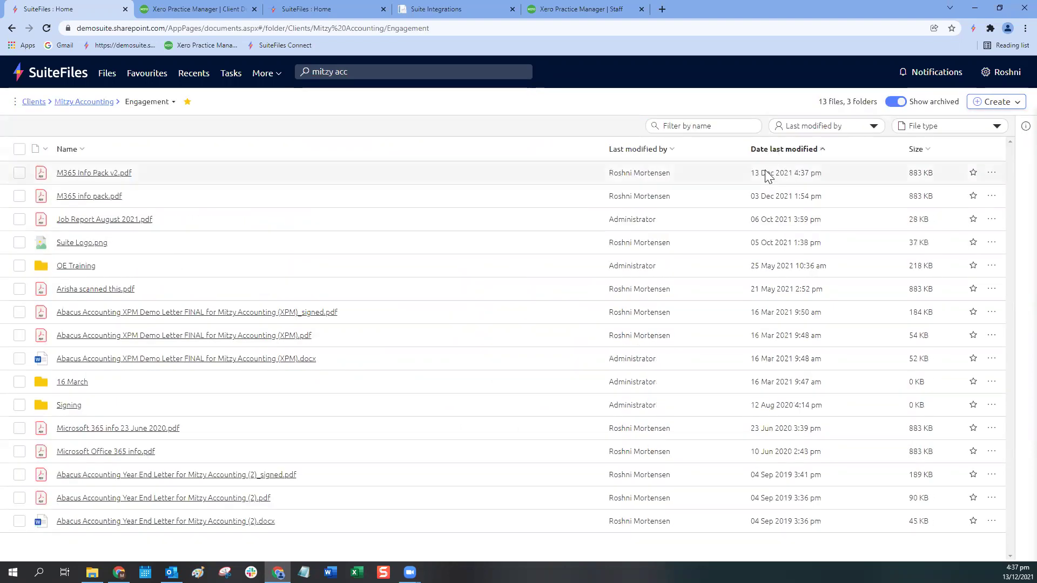
{"action": "left_click", "coordinate": [95, 174]}
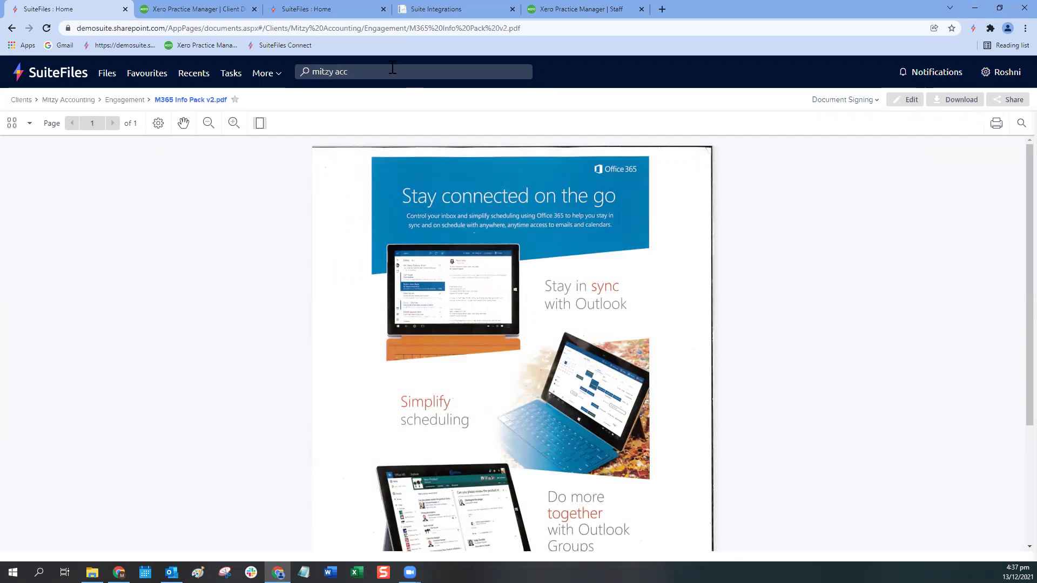
- Go back to the Scans page from the More menu to confirm the M365 scan is gone
{"action": "left_click", "coordinate": [261, 74]}
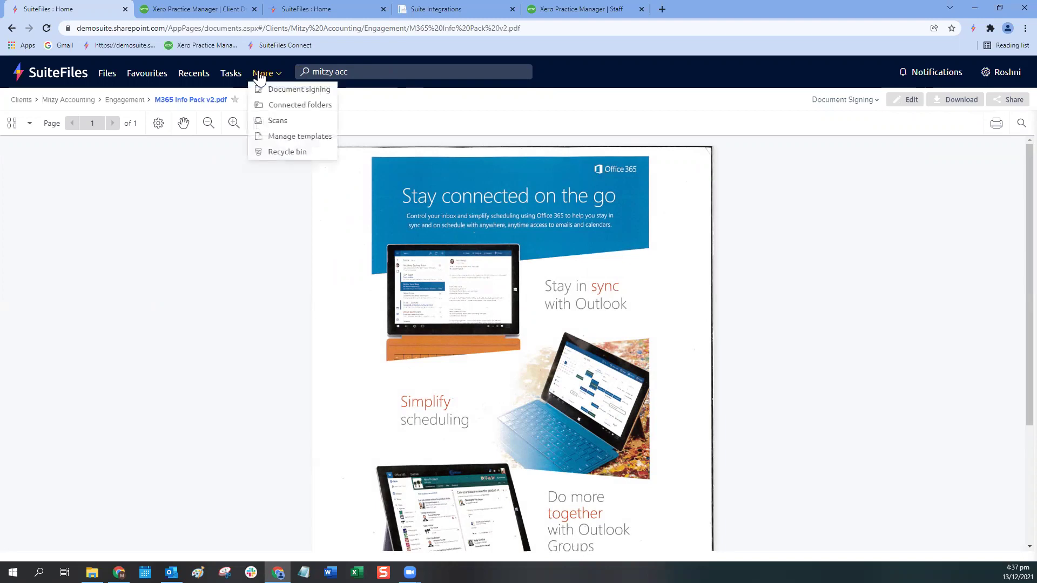
{"action": "left_click", "coordinate": [265, 121]}
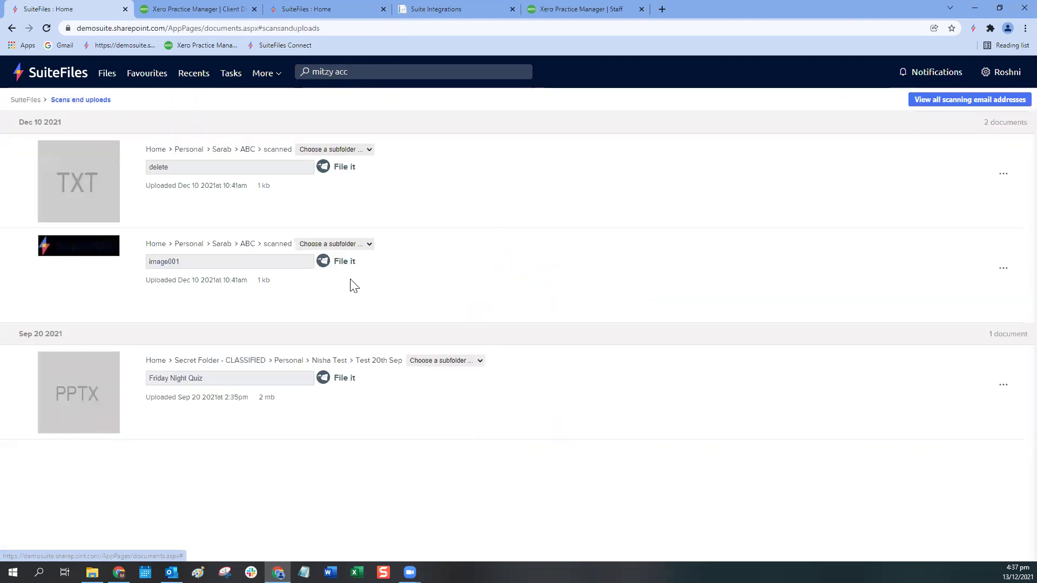